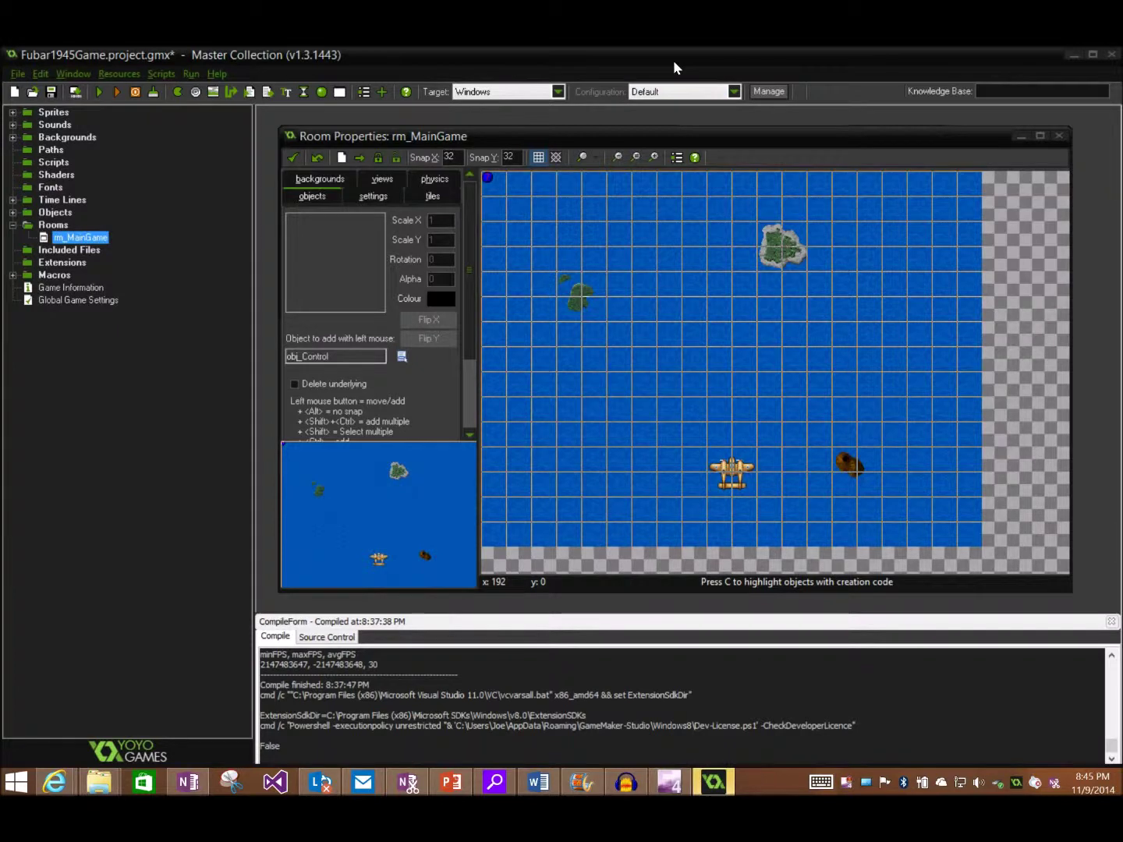
Change the Fubar1945 build target from Windows to Windows8 (Native)
click(557, 92)
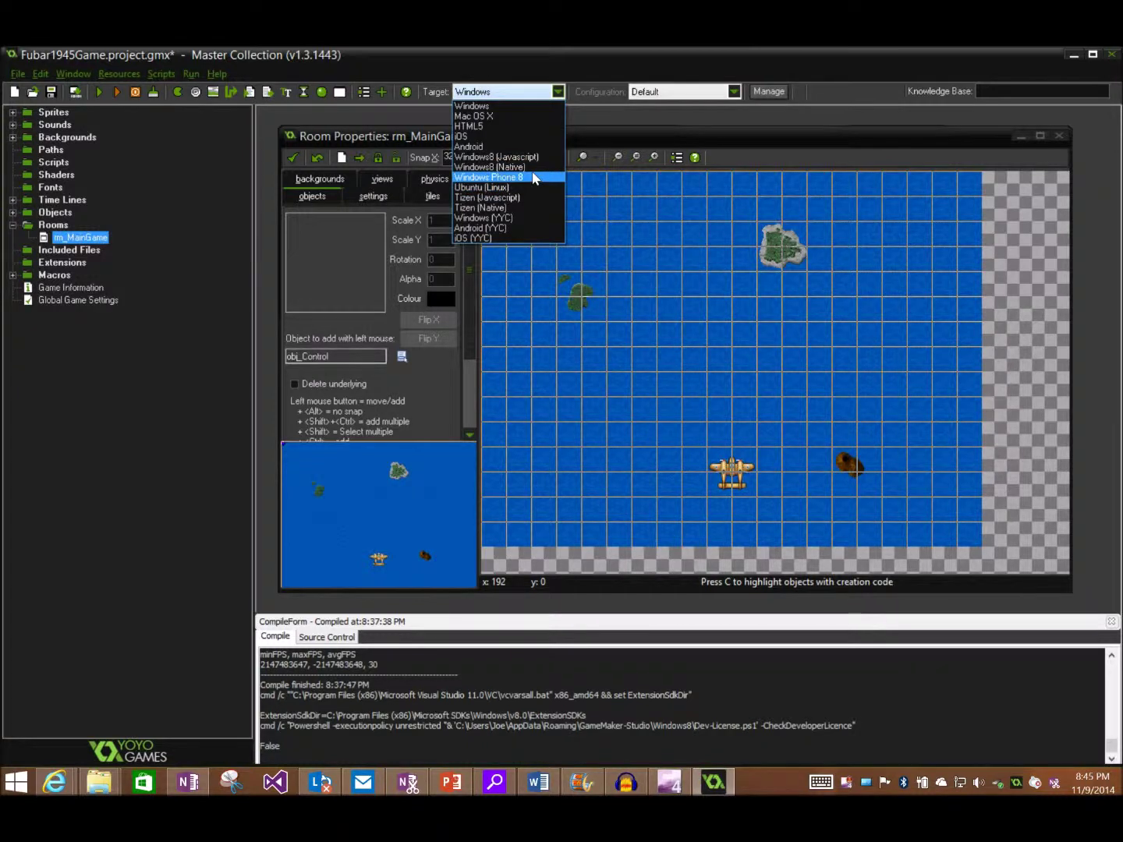
click(533, 166)
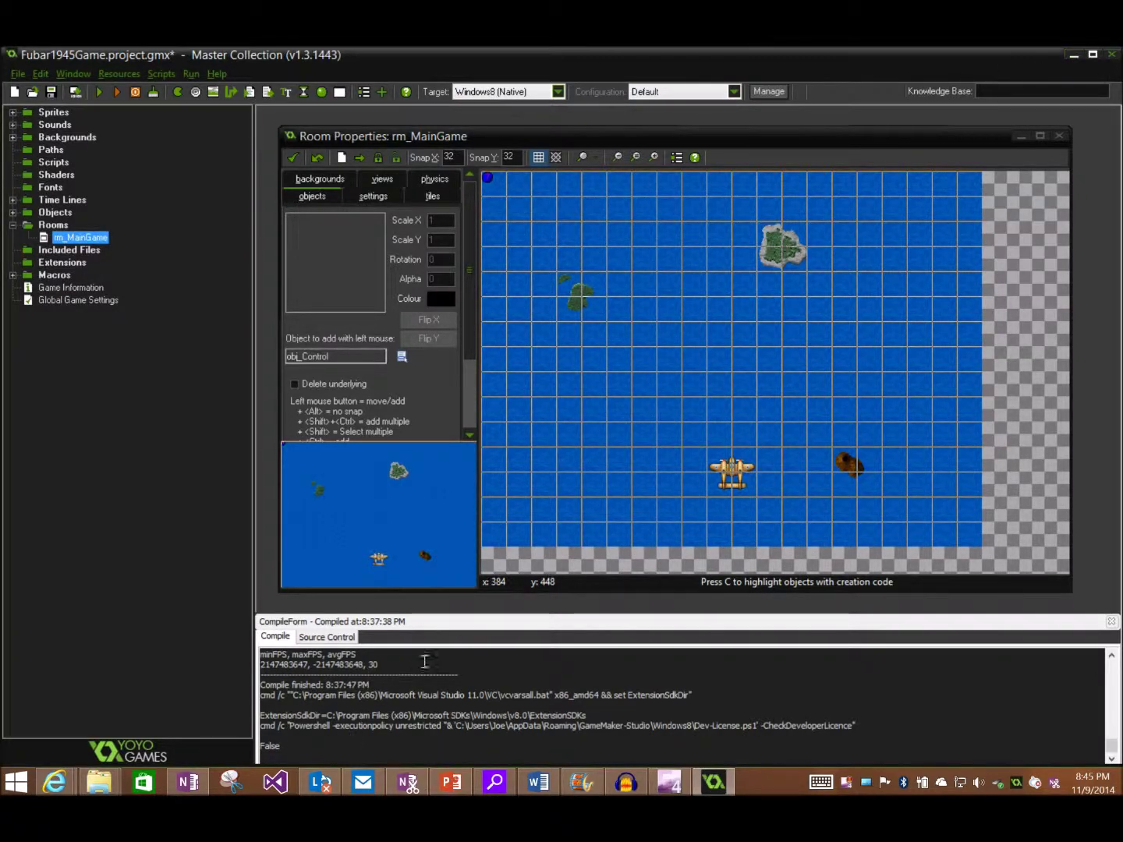
Search the Start screen for 'vs' and launch VS Express for Windows 8
key(super)
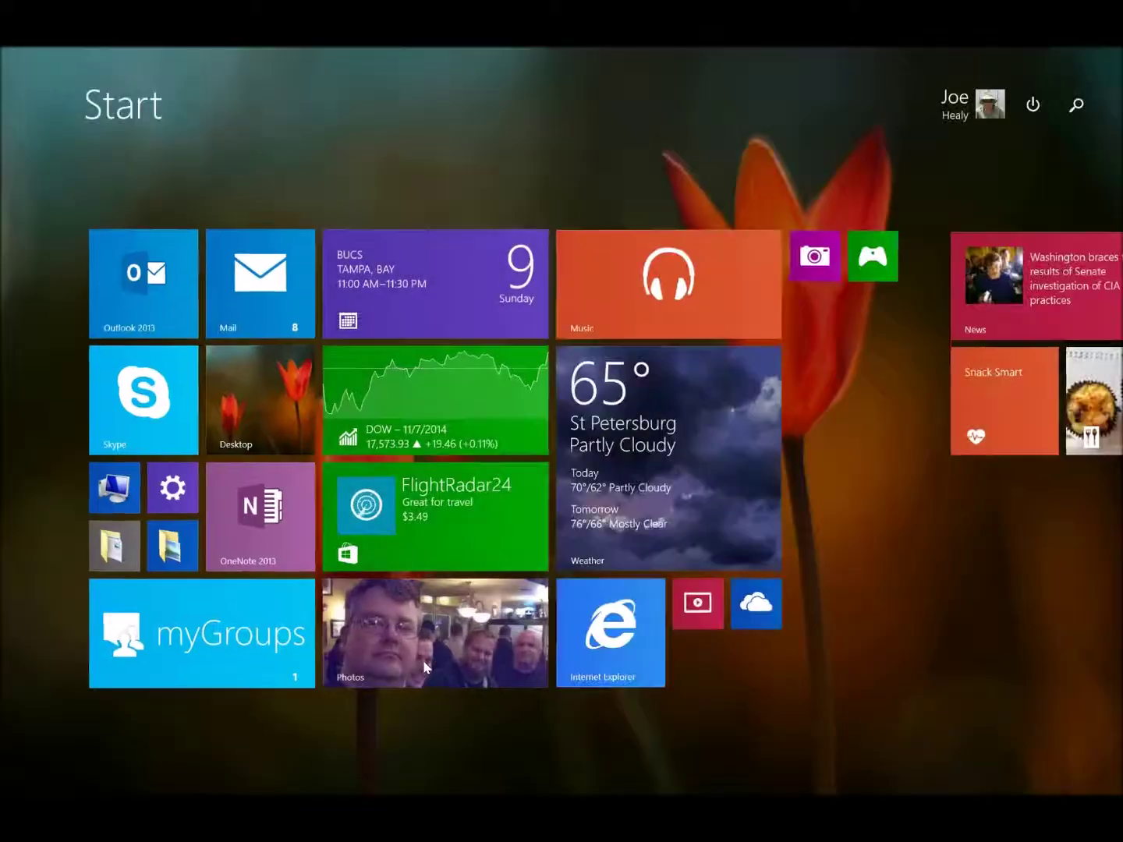
scroll(311, 789, down, 1)
drag(310, 789, 604, 766)
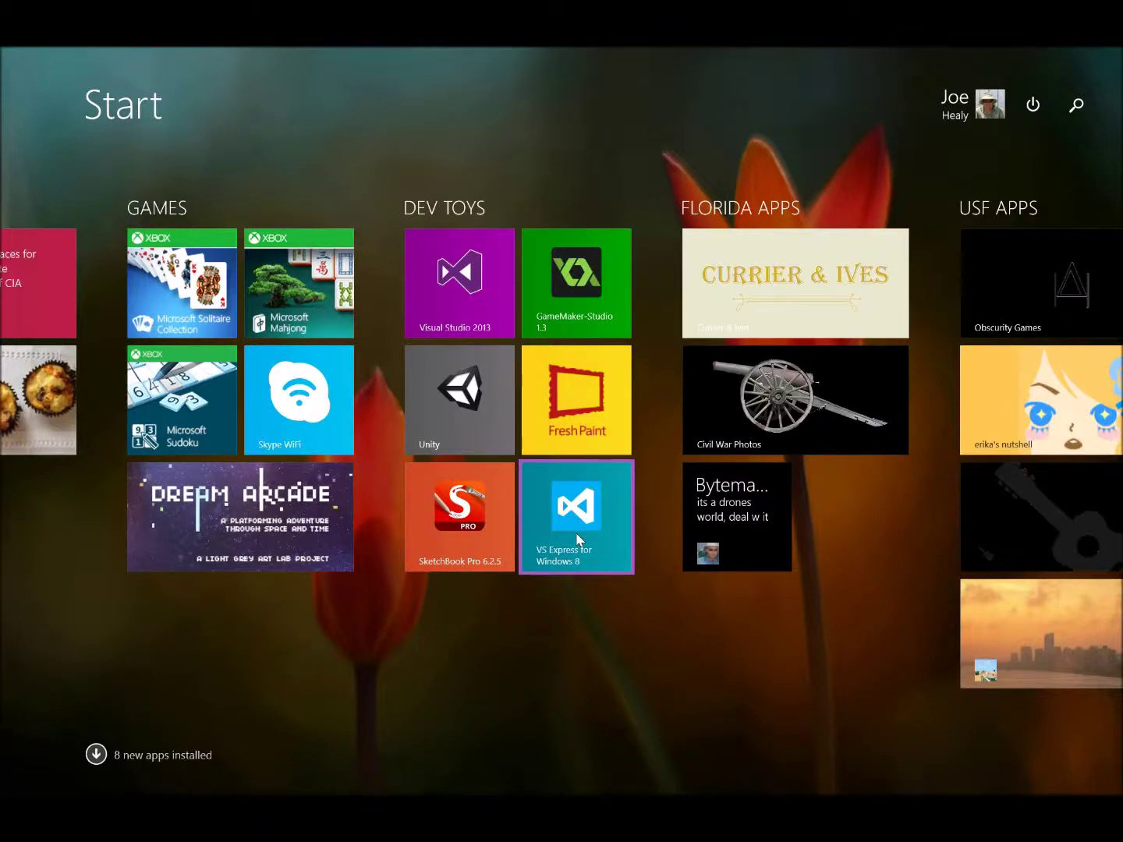
text(vs Express for Windows 8)
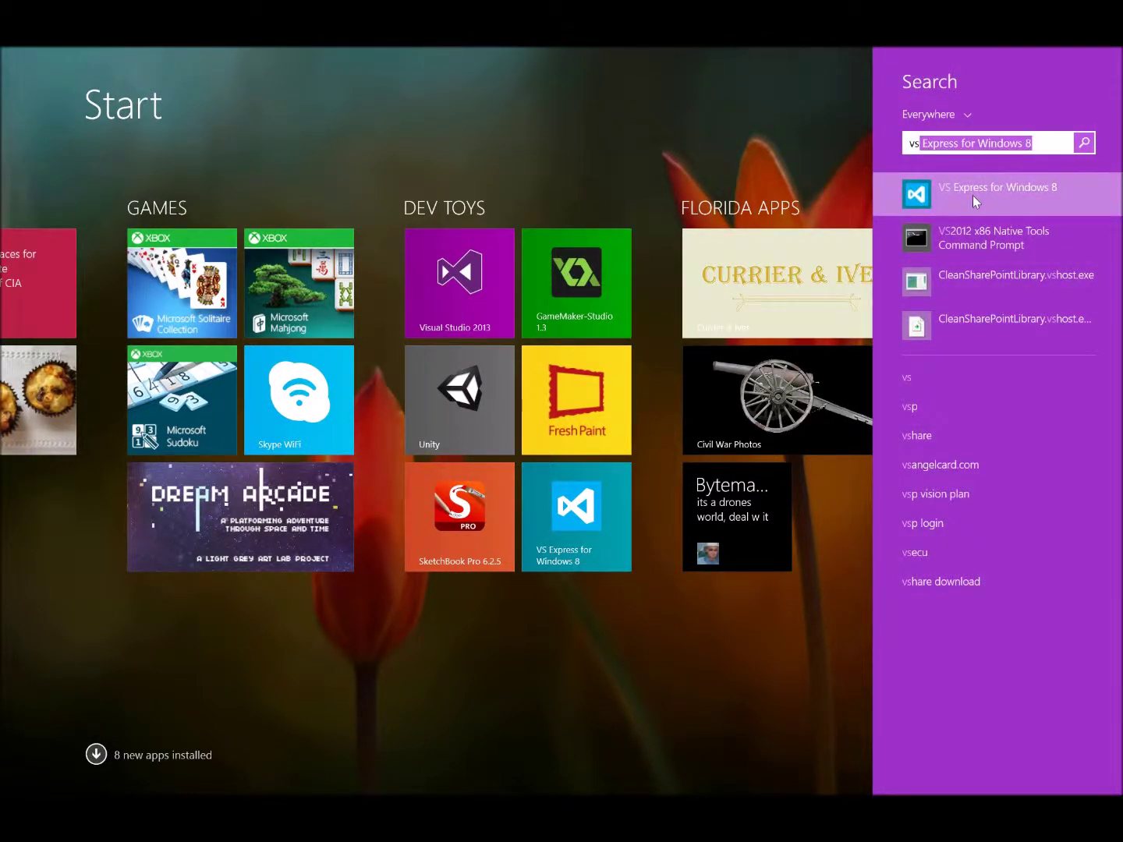
click(975, 197)
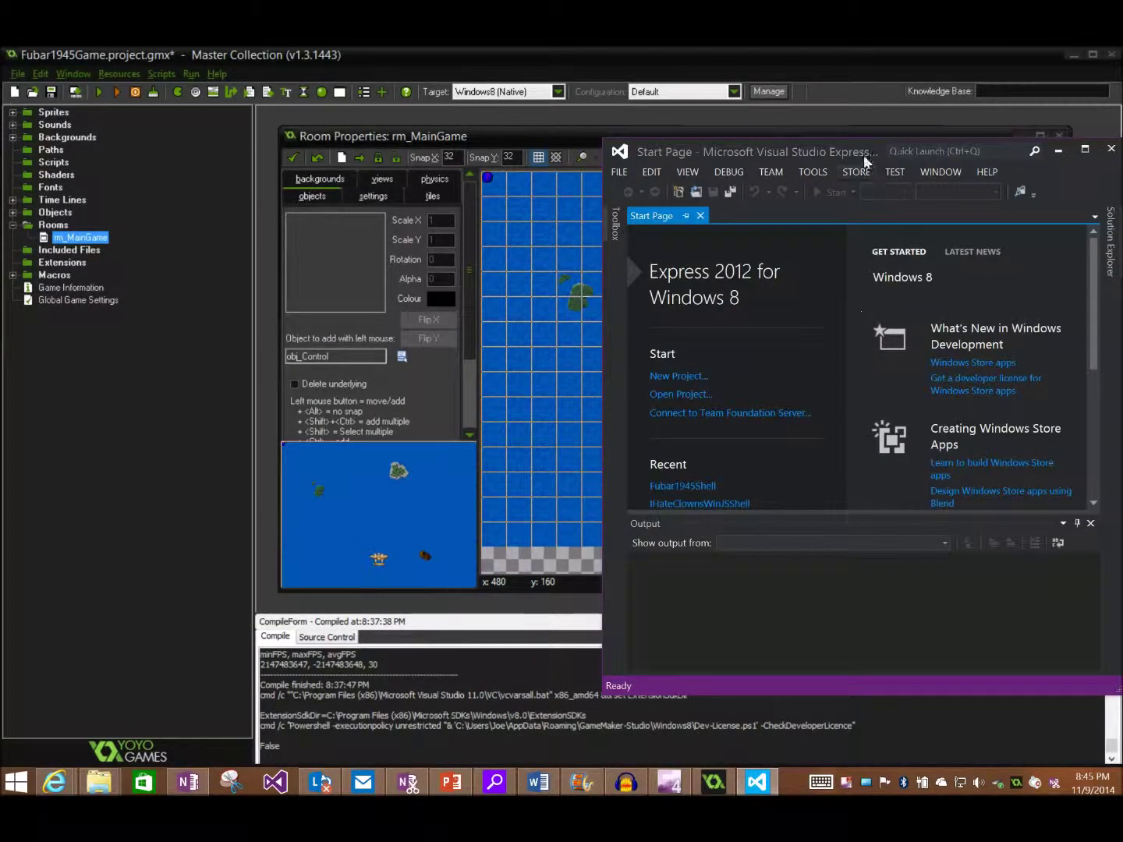
Maximize Visual Studio and start a new Blank App (XAML) project
double_click(859, 150)
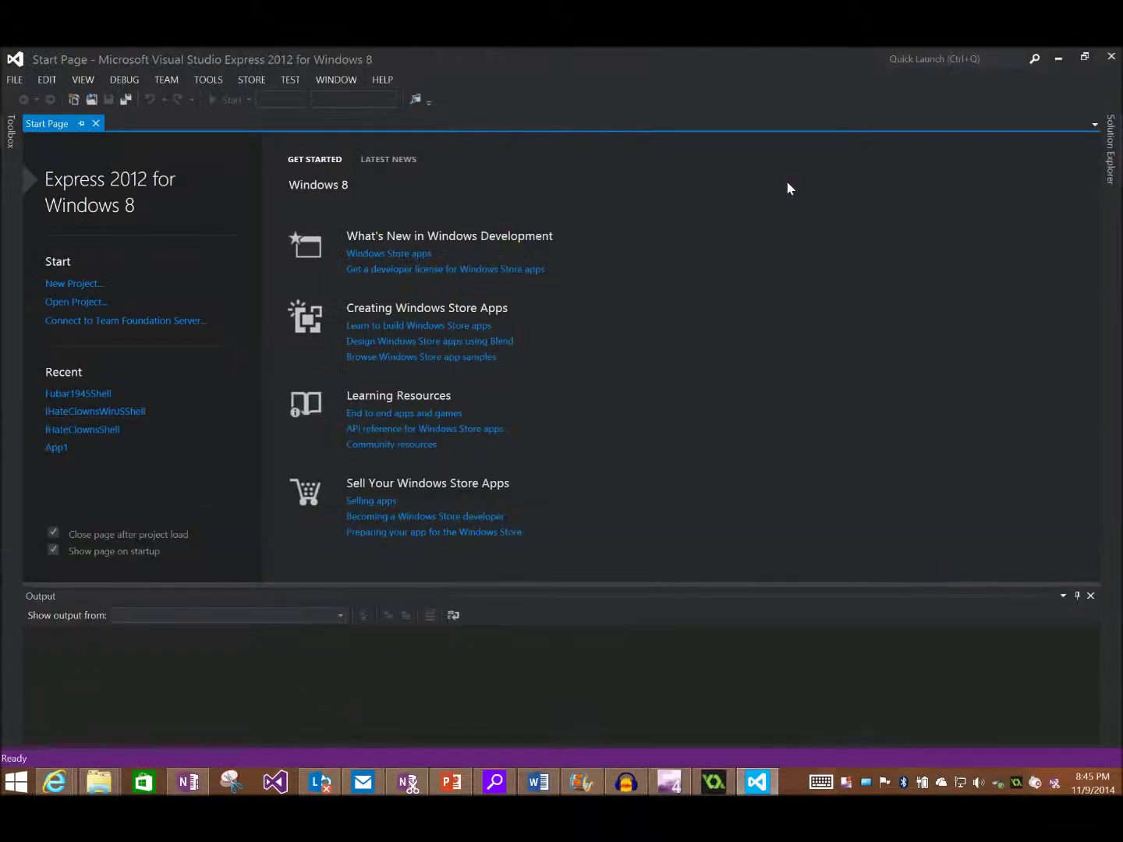
click(14, 81)
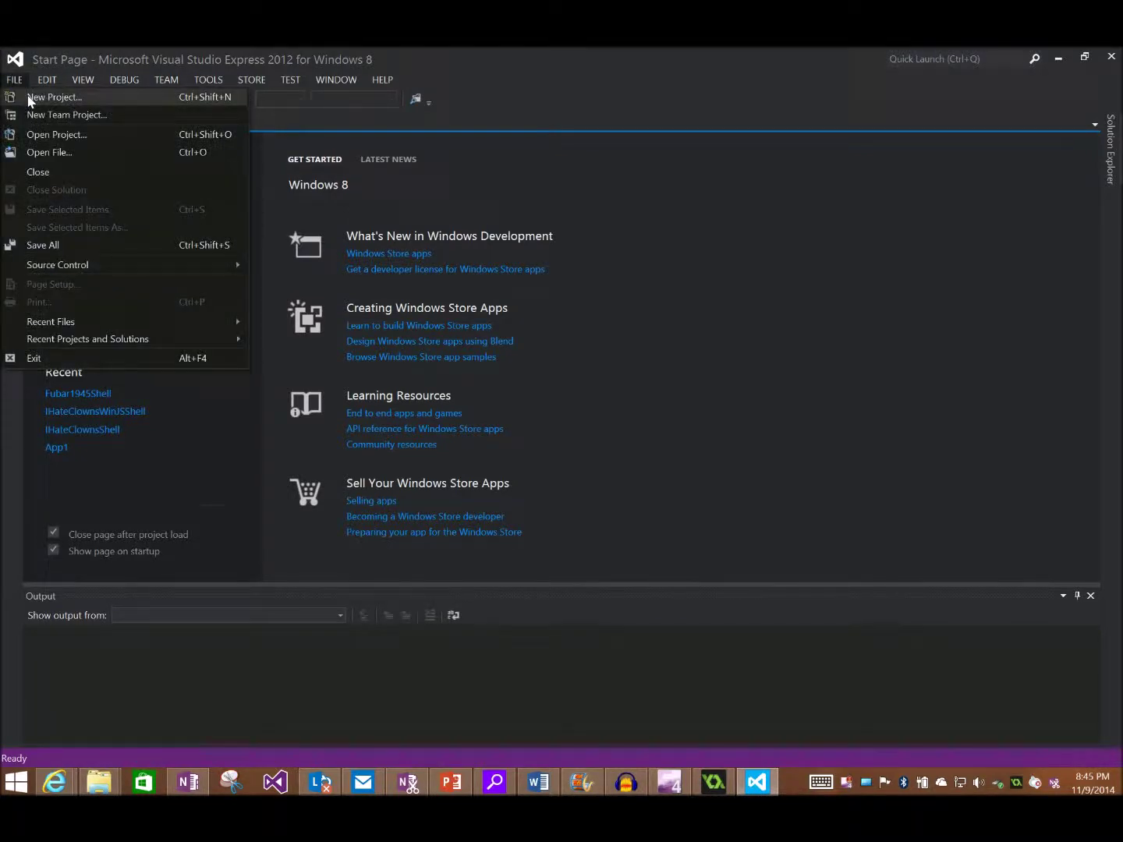
click(29, 97)
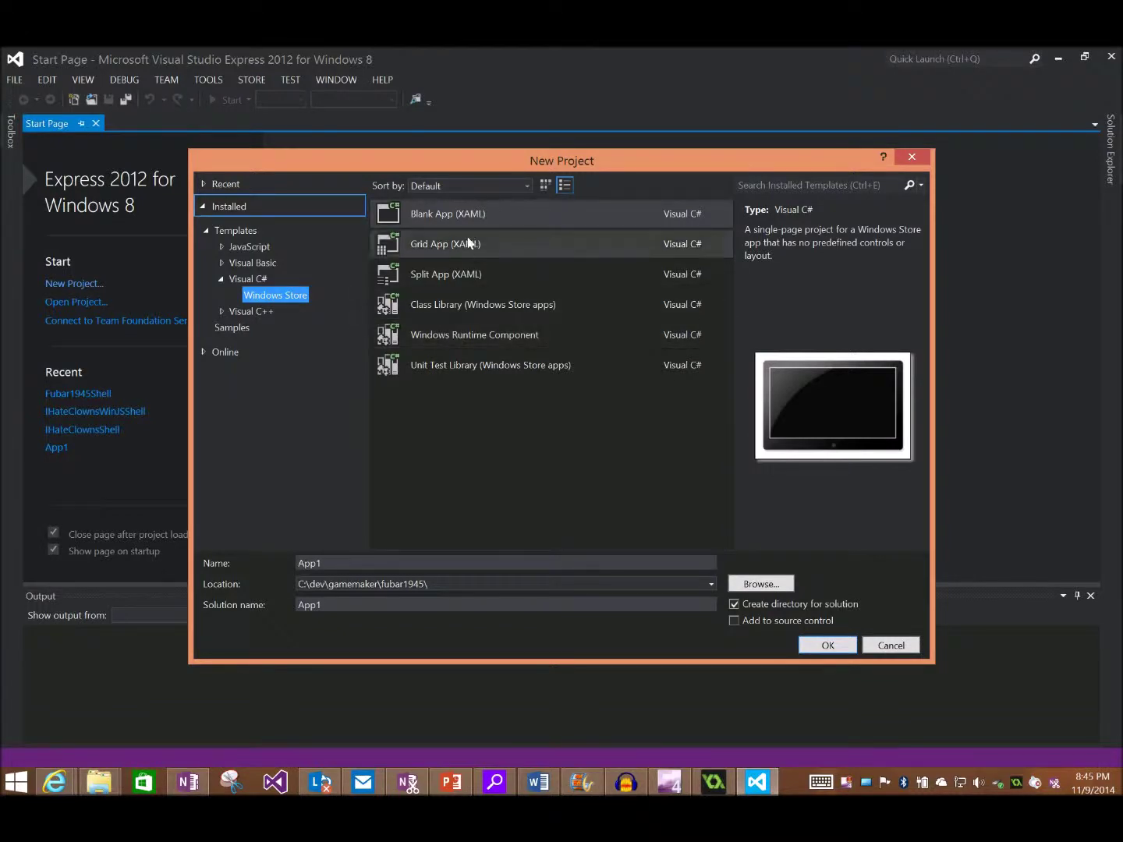
click(221, 246)
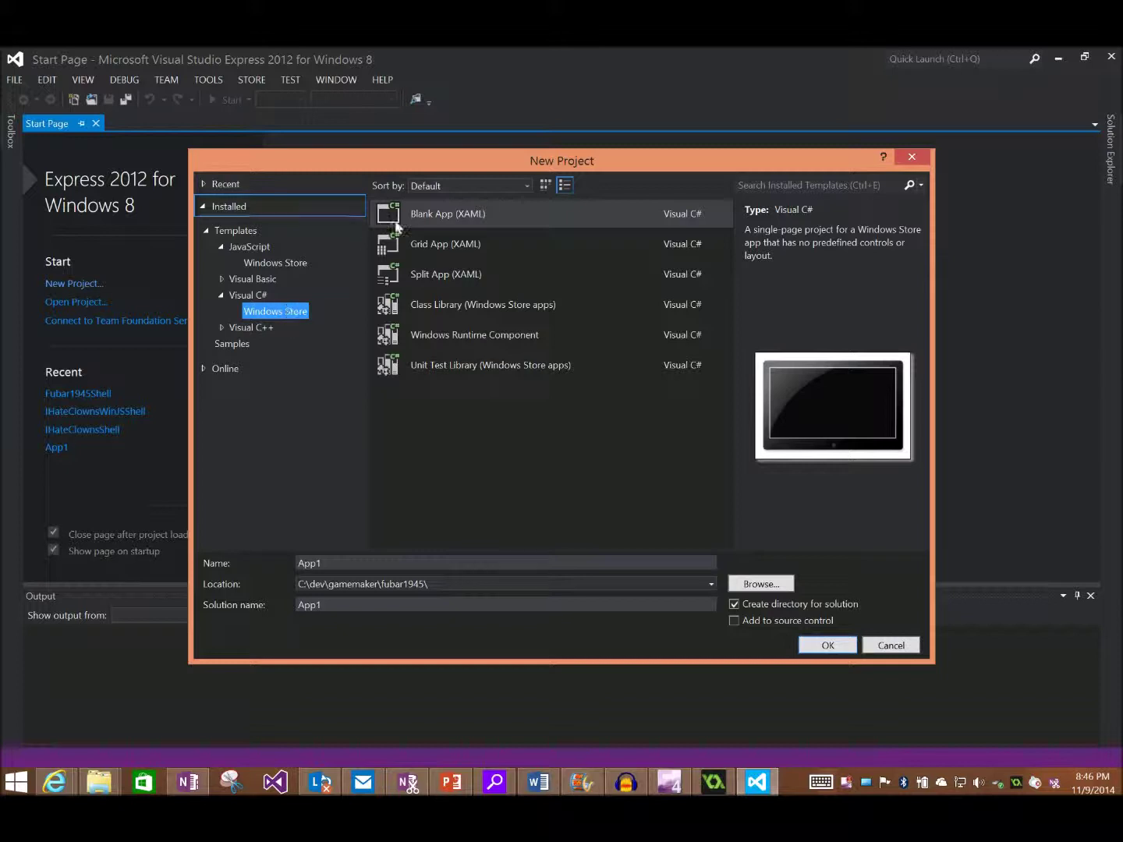
click(439, 222)
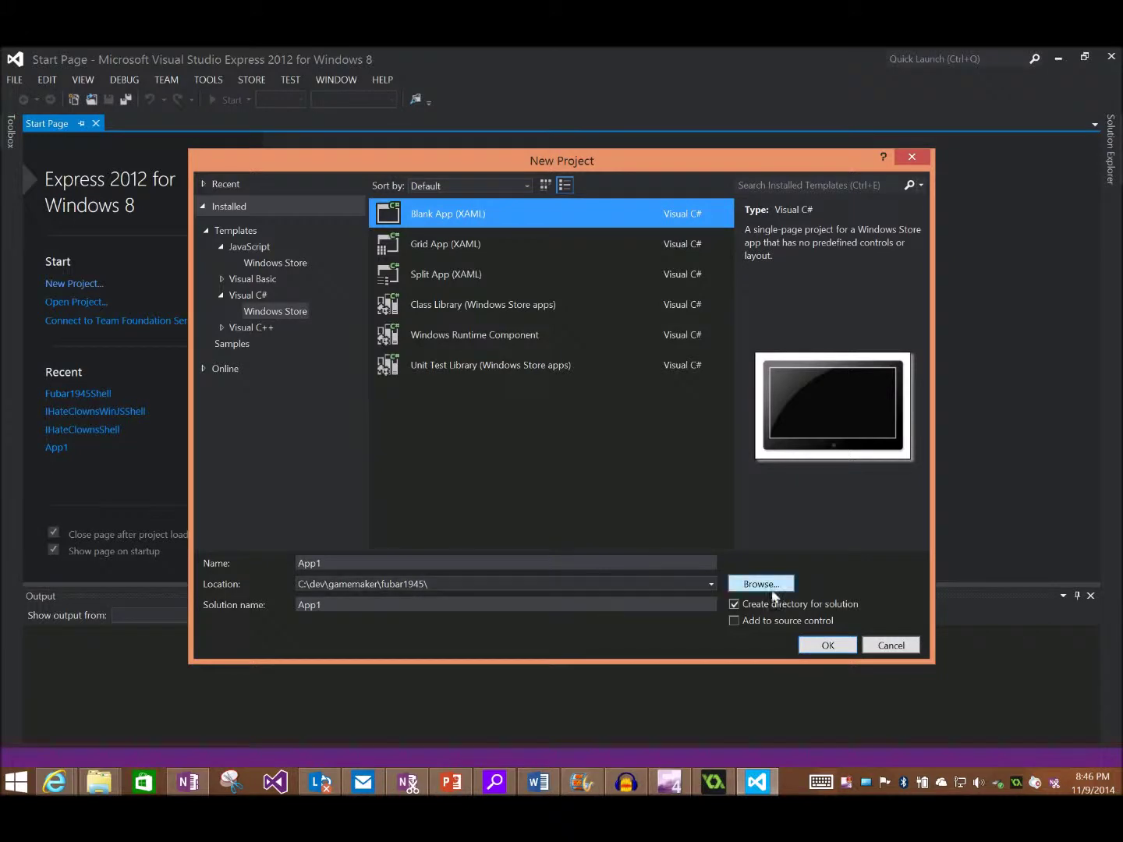
Set the project location to the fubar1945 folder and name it Fubar1945Shell
click(761, 584)
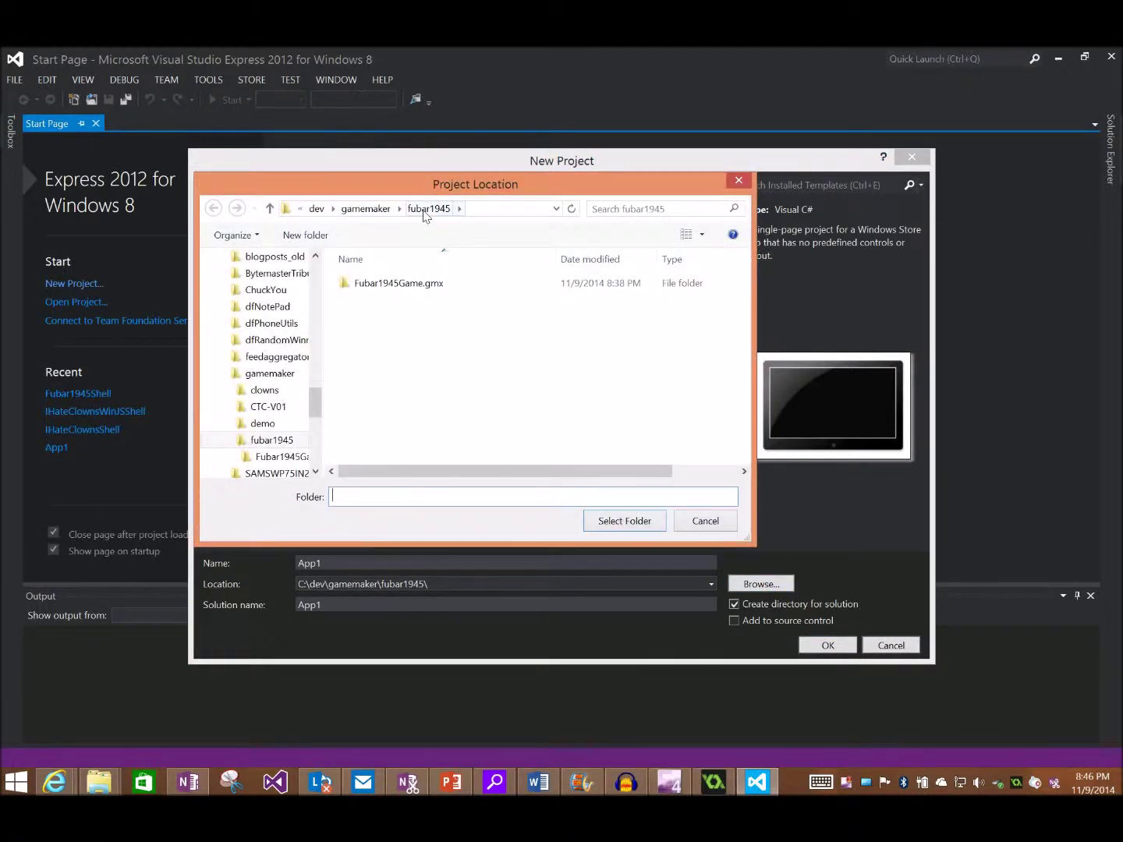
click(619, 525)
double_click(340, 563)
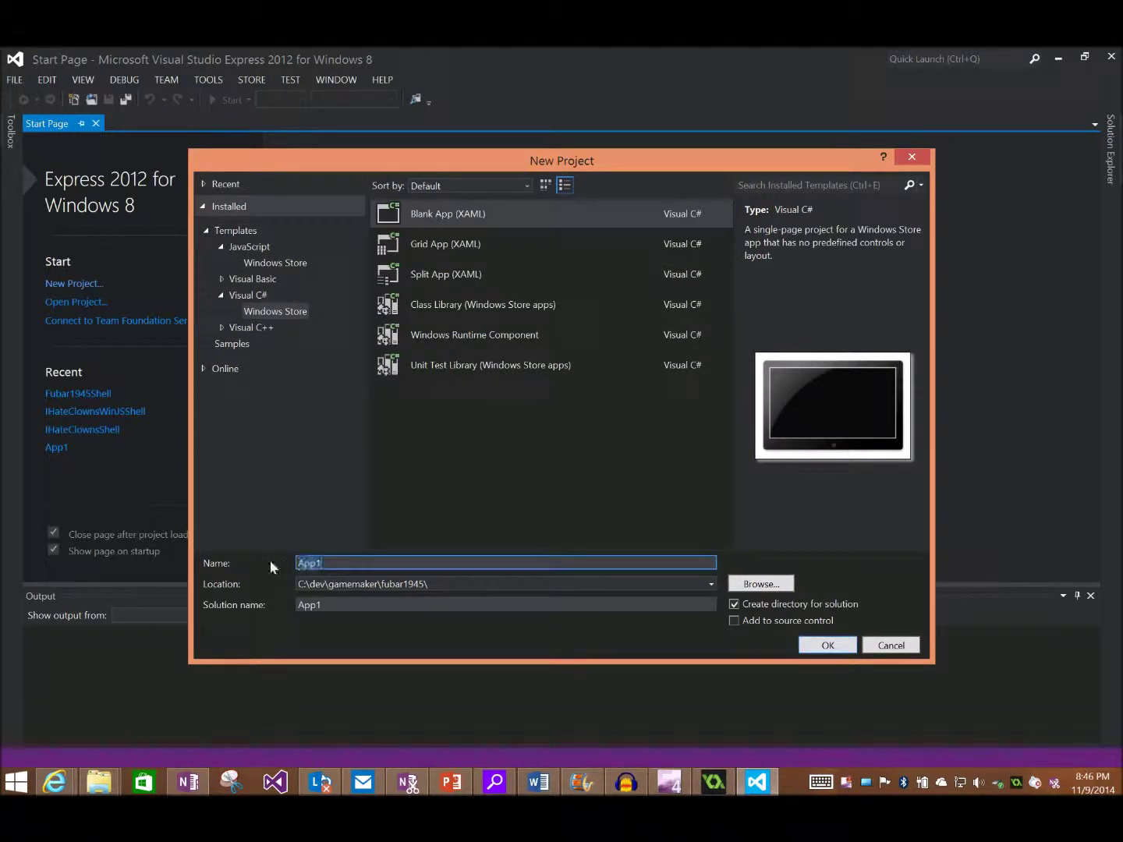
text(Fubar1945Shell)
Create the Fubar1945Shell project and launch the Store's Create App Packages wizard
click(828, 645)
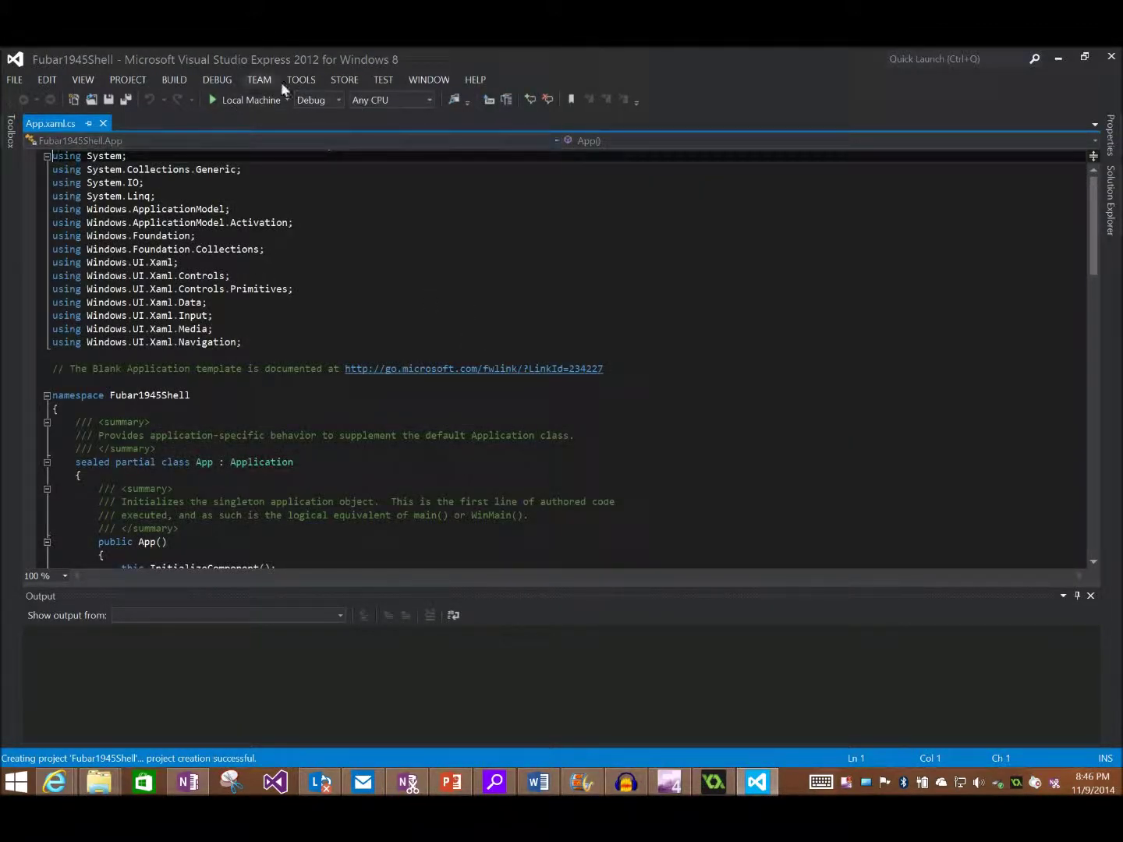
click(339, 81)
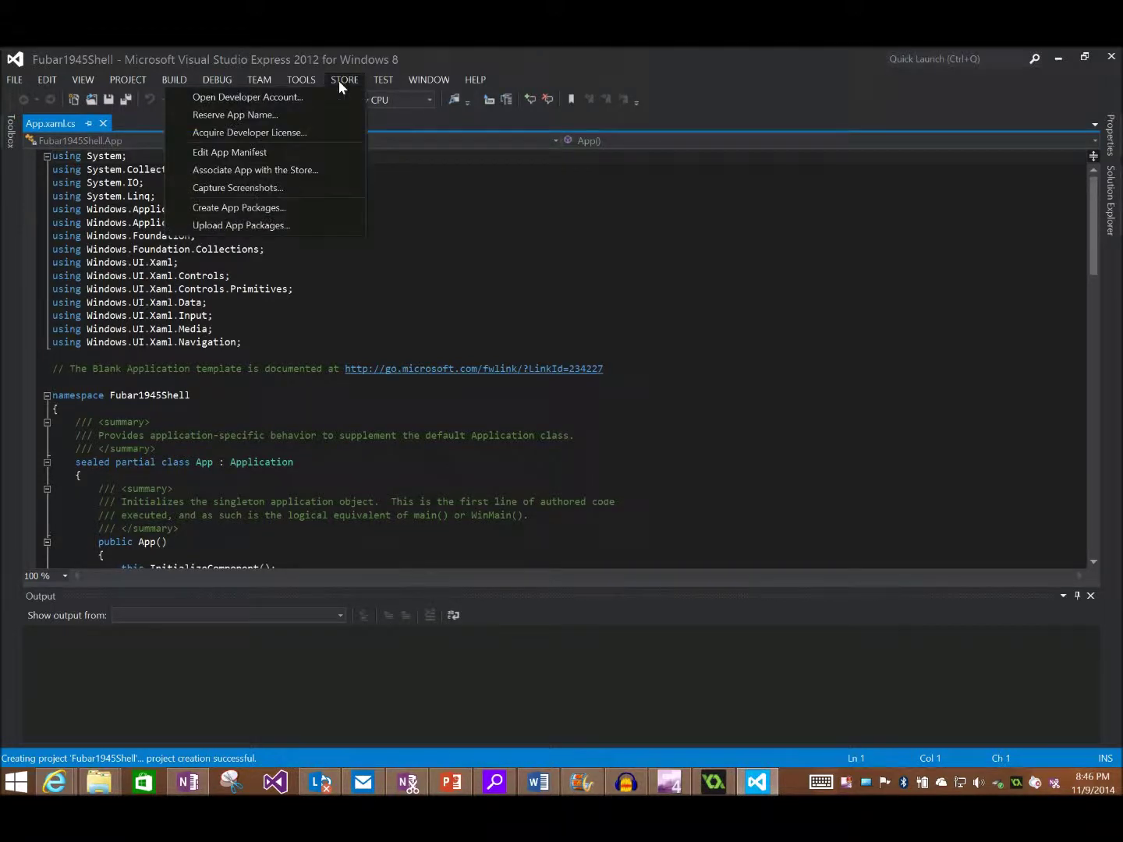
click(284, 205)
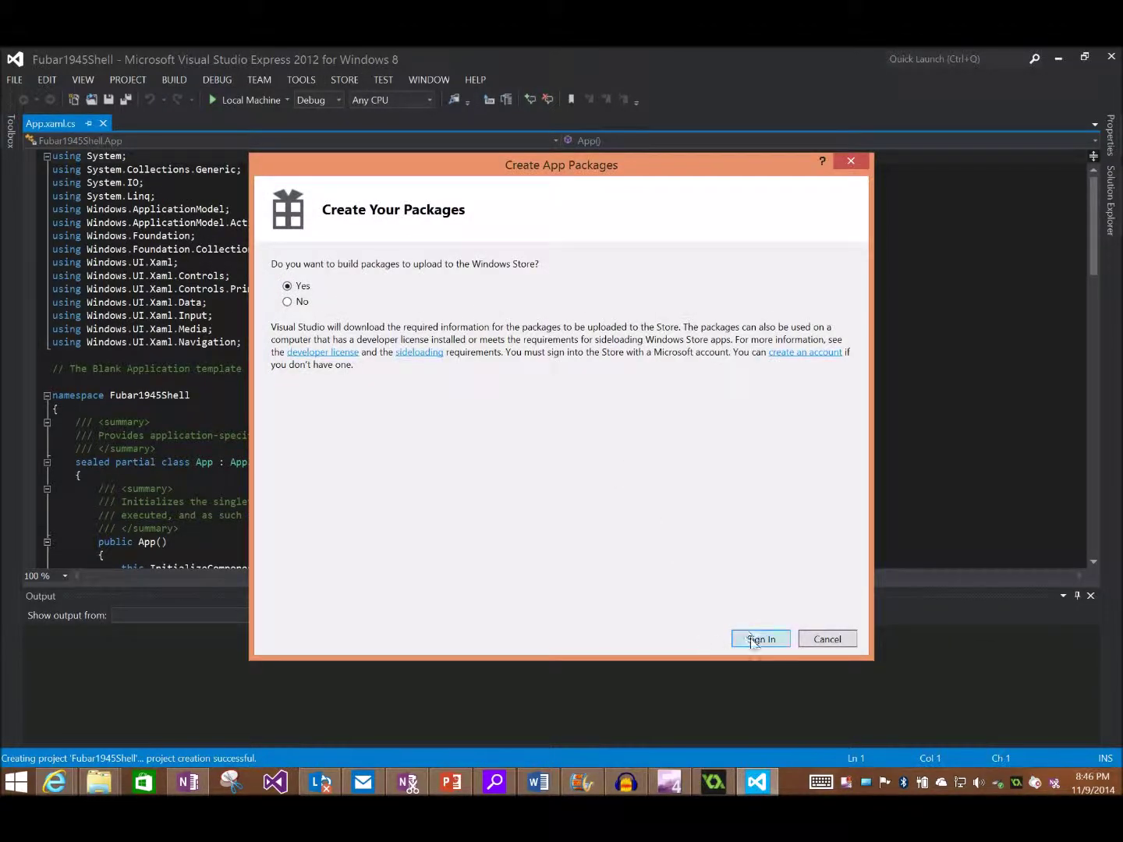
Sign in with the Microsoft account e-mail and password, then go to the Dev Center Dashboard
click(756, 640)
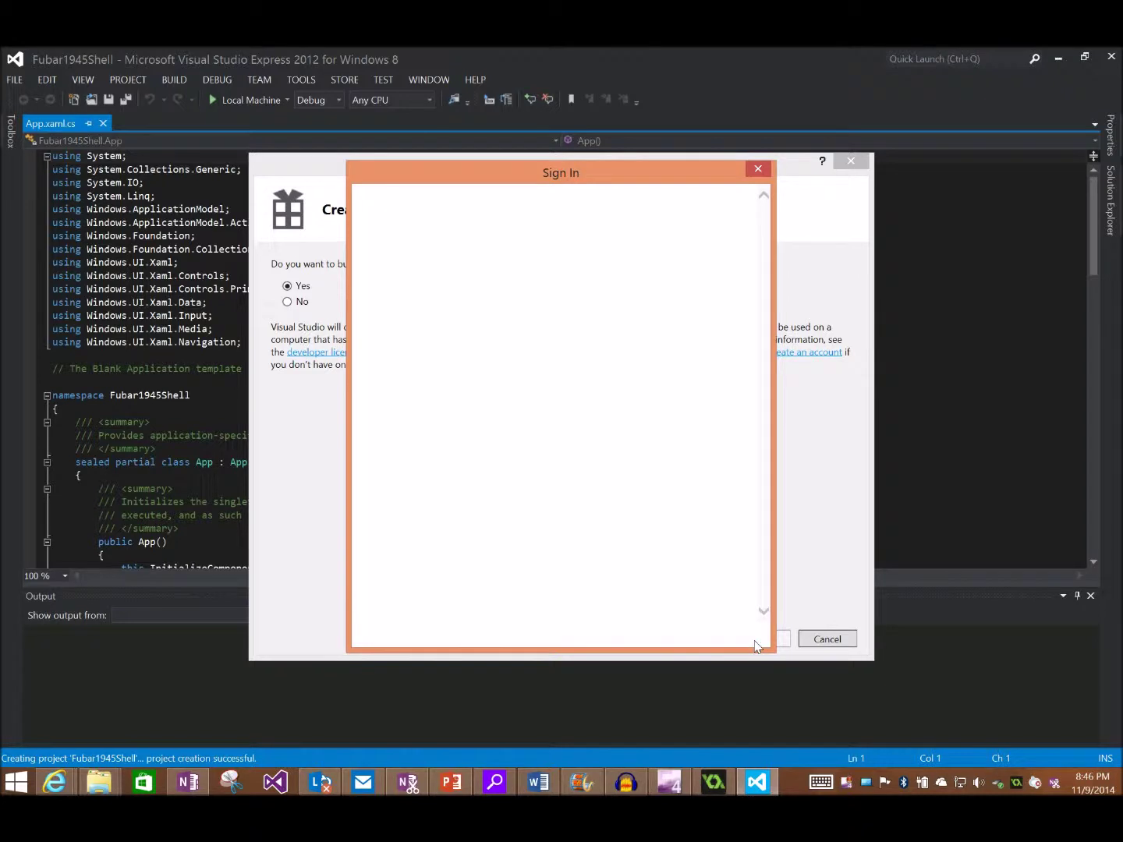
click(578, 275)
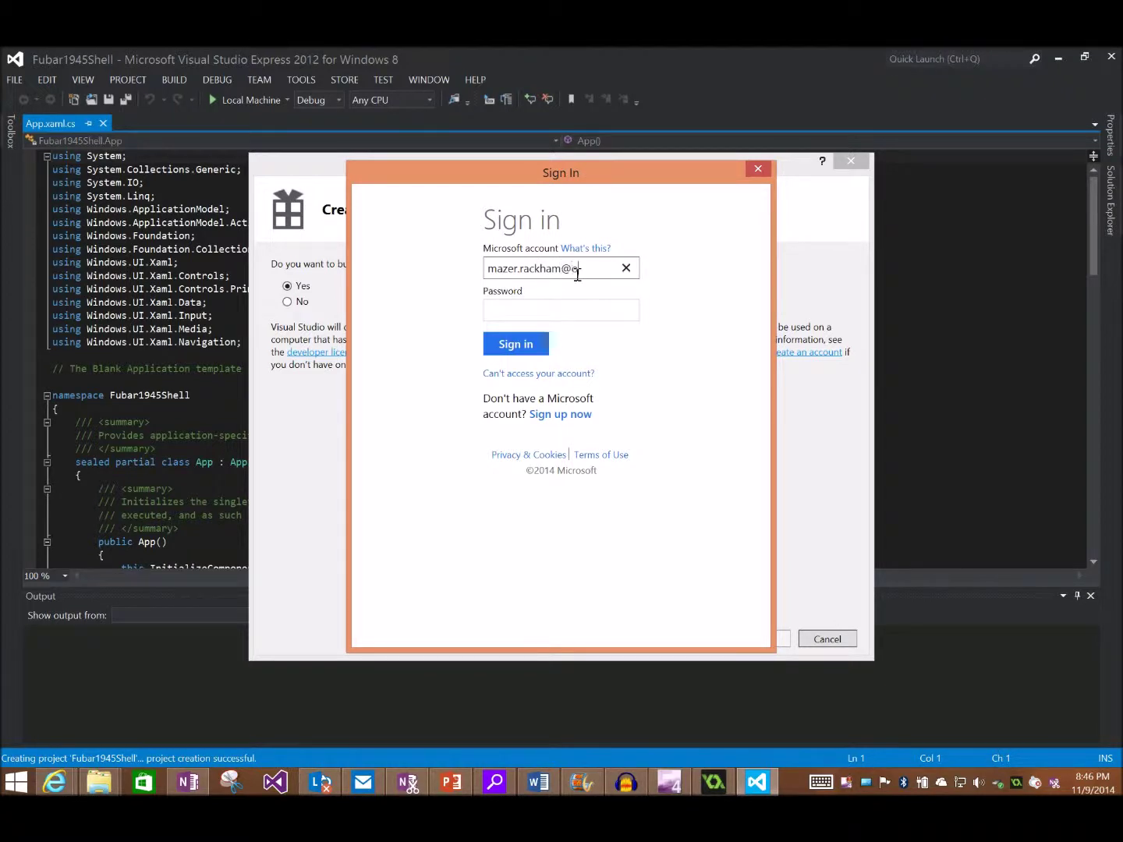
key(Tab)
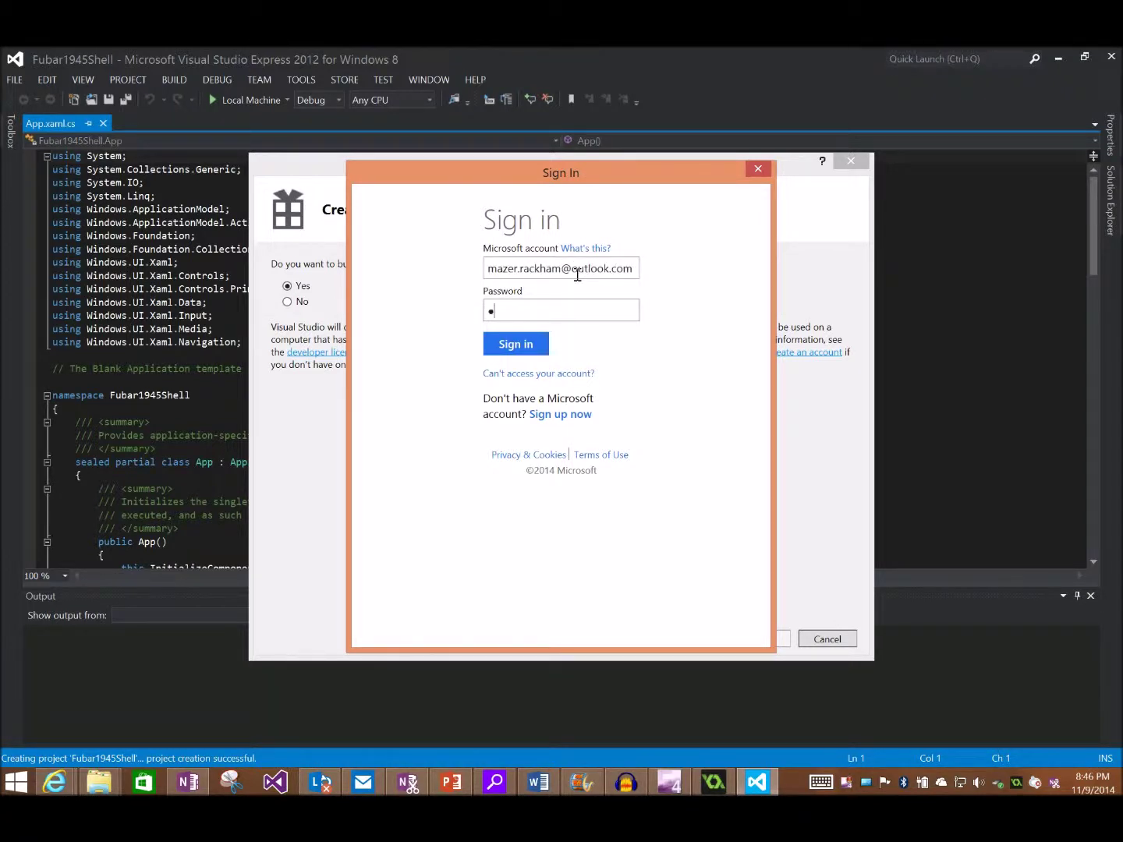
key(Caps_Lock)
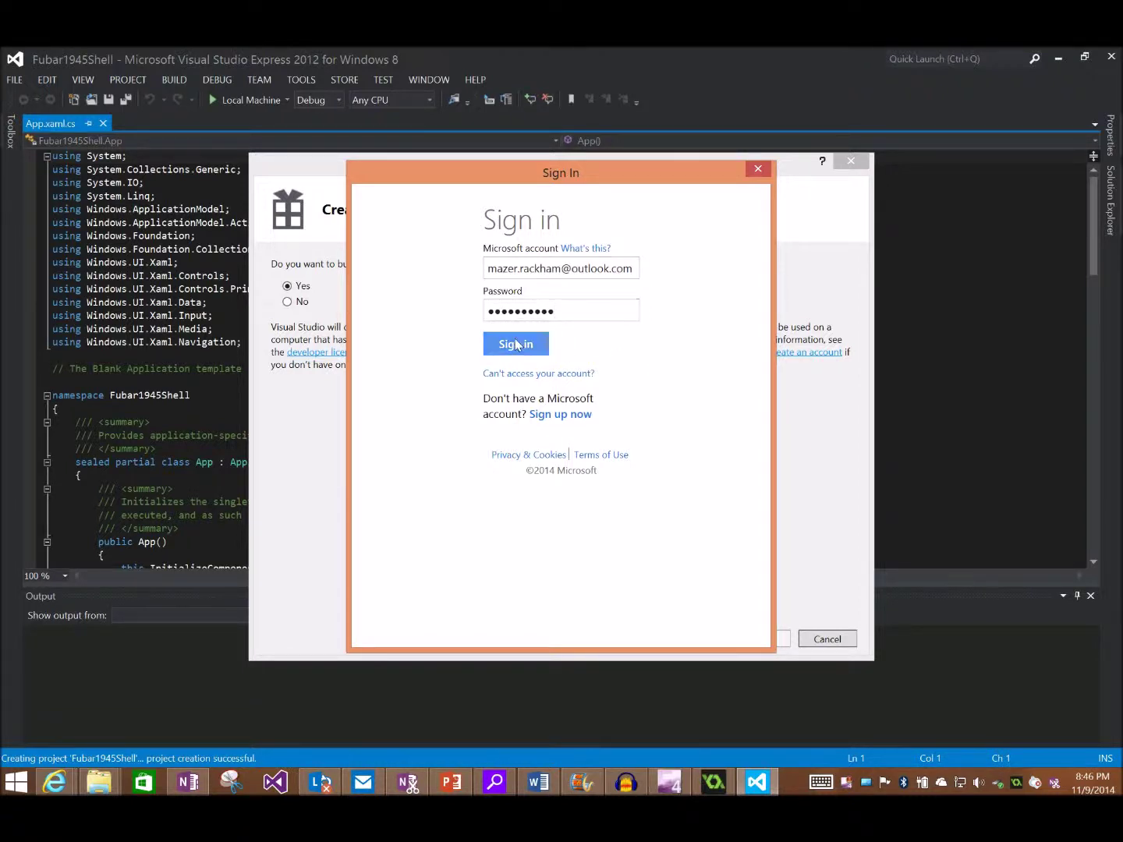
click(516, 346)
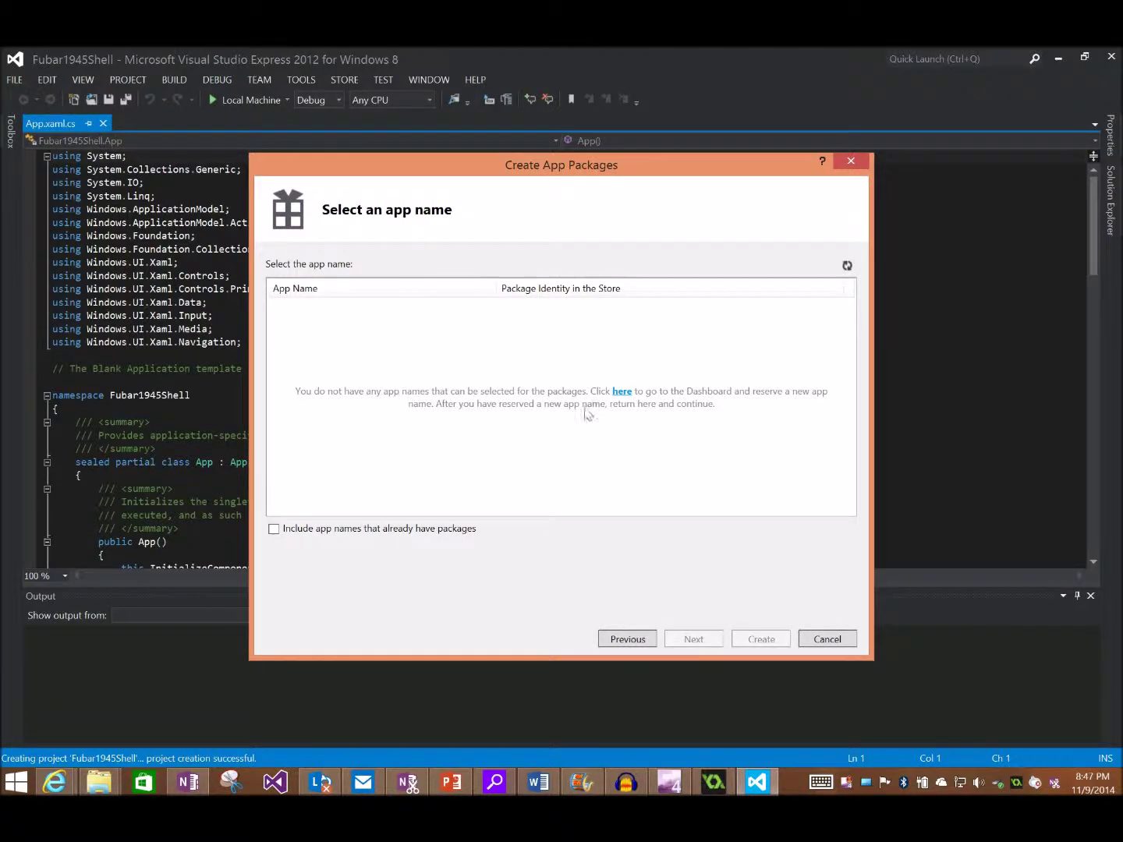
click(621, 391)
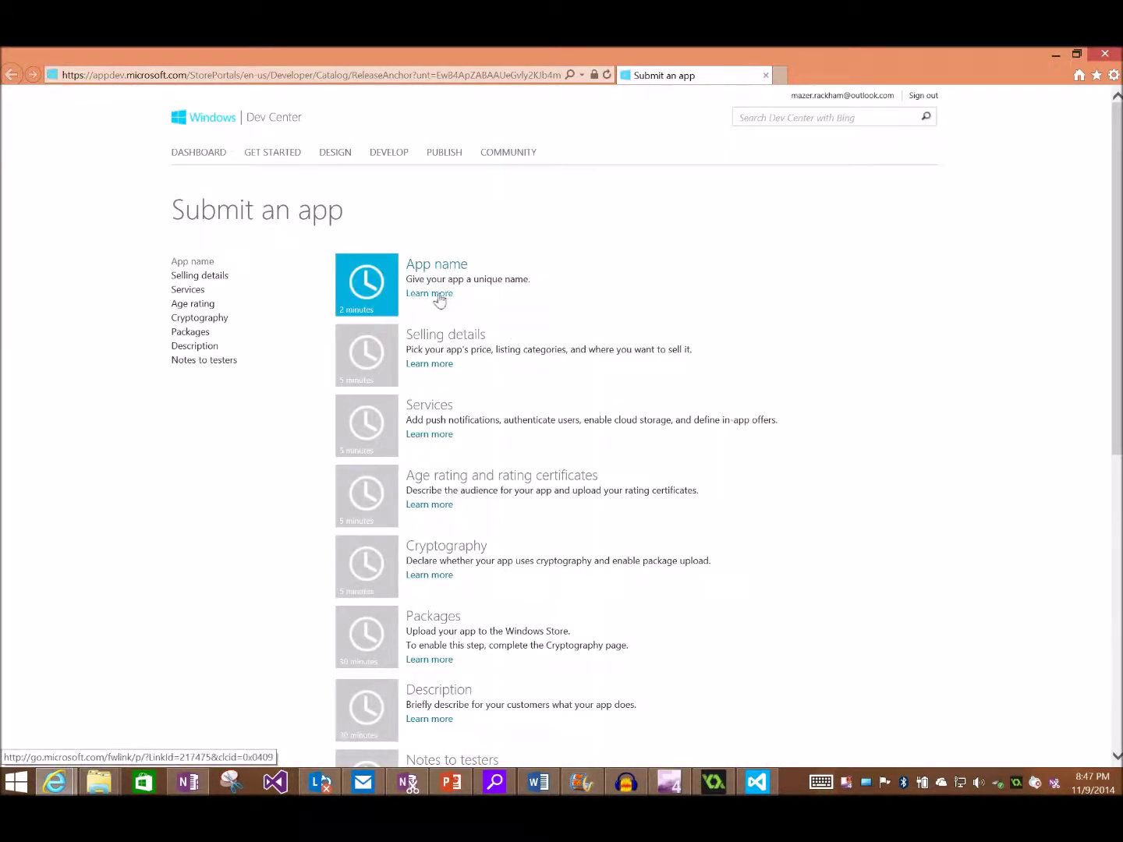
Reserve the app name Fubar 1945, save Release 1, and minimize the browser
click(425, 264)
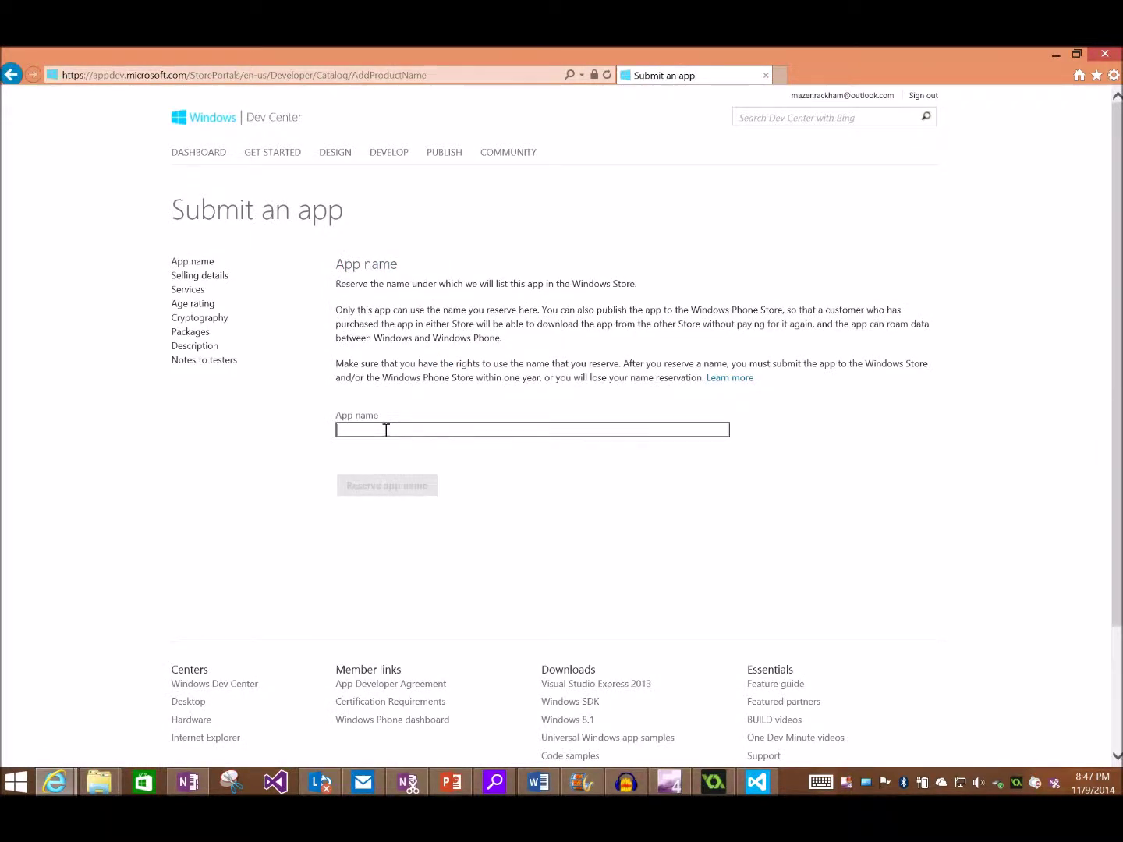
text(Full)
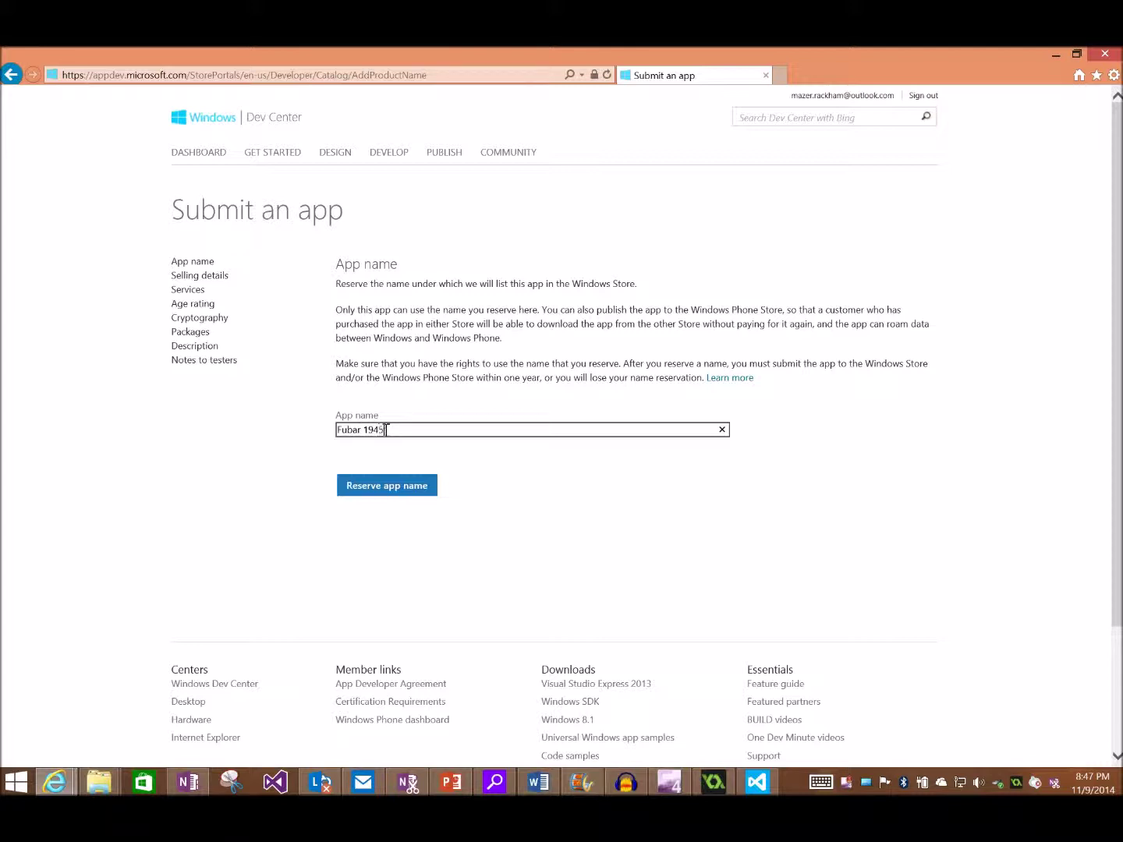
click(387, 492)
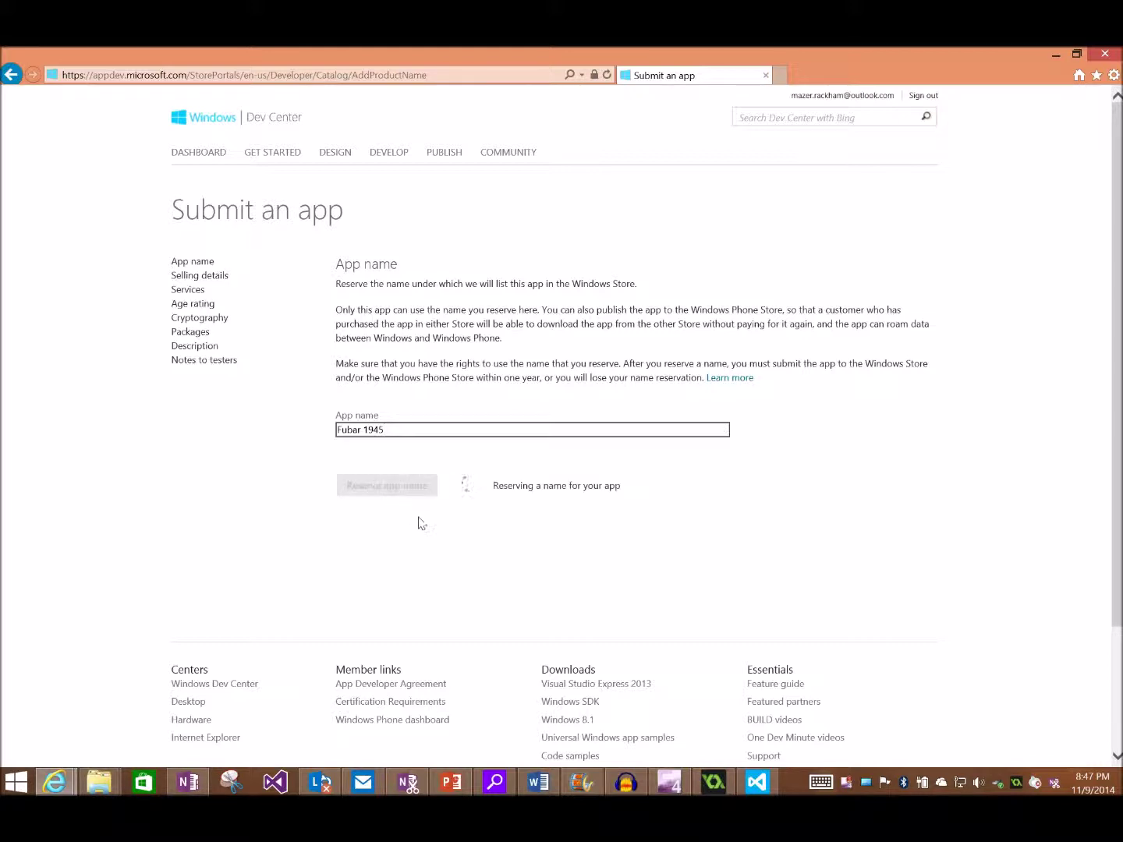
click(378, 454)
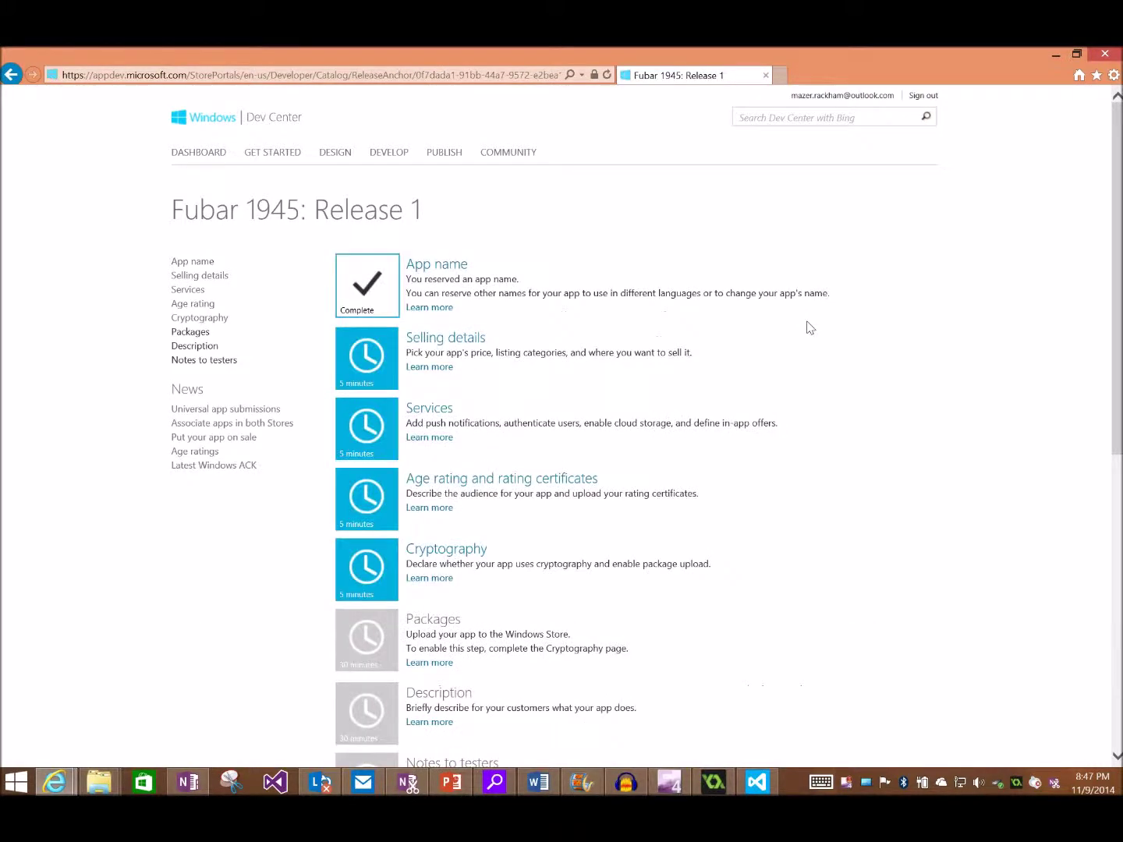
click(1054, 55)
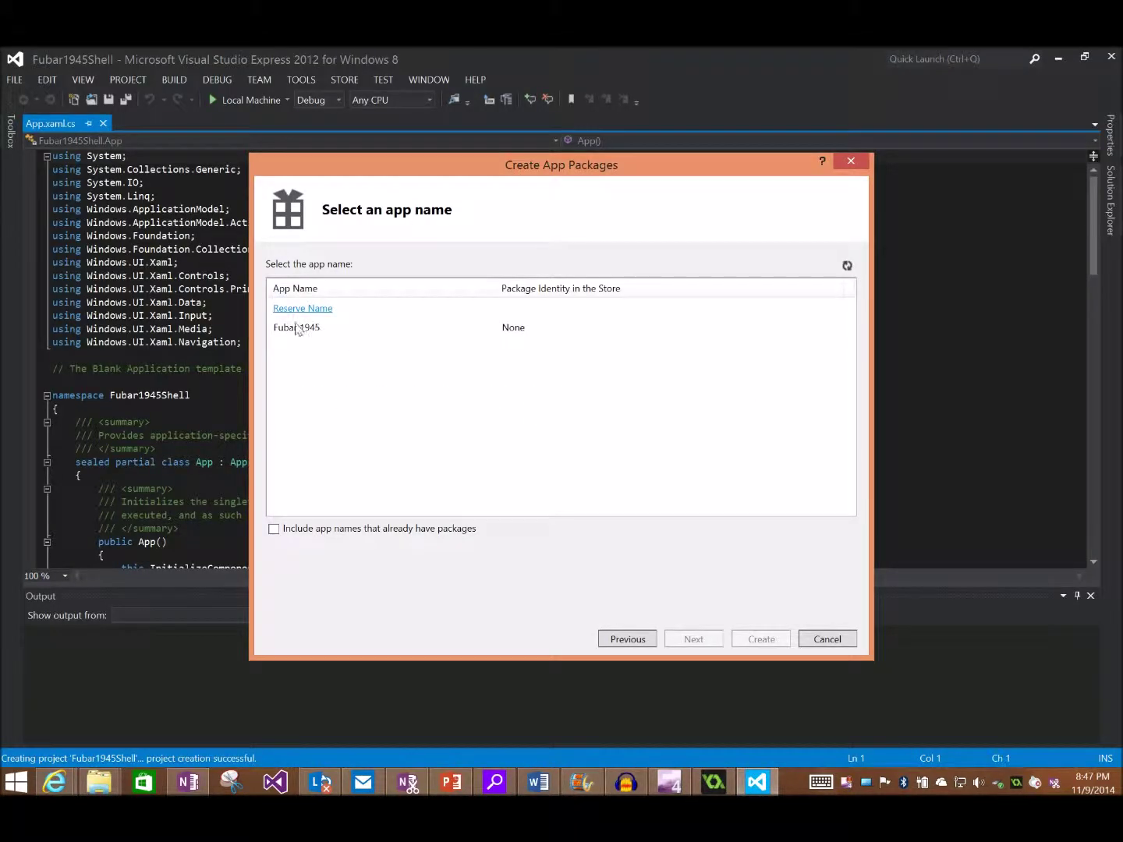
Build a version 1.0.0.0 Neutral Release (Any CPU) package for Fubar 1945
click(294, 330)
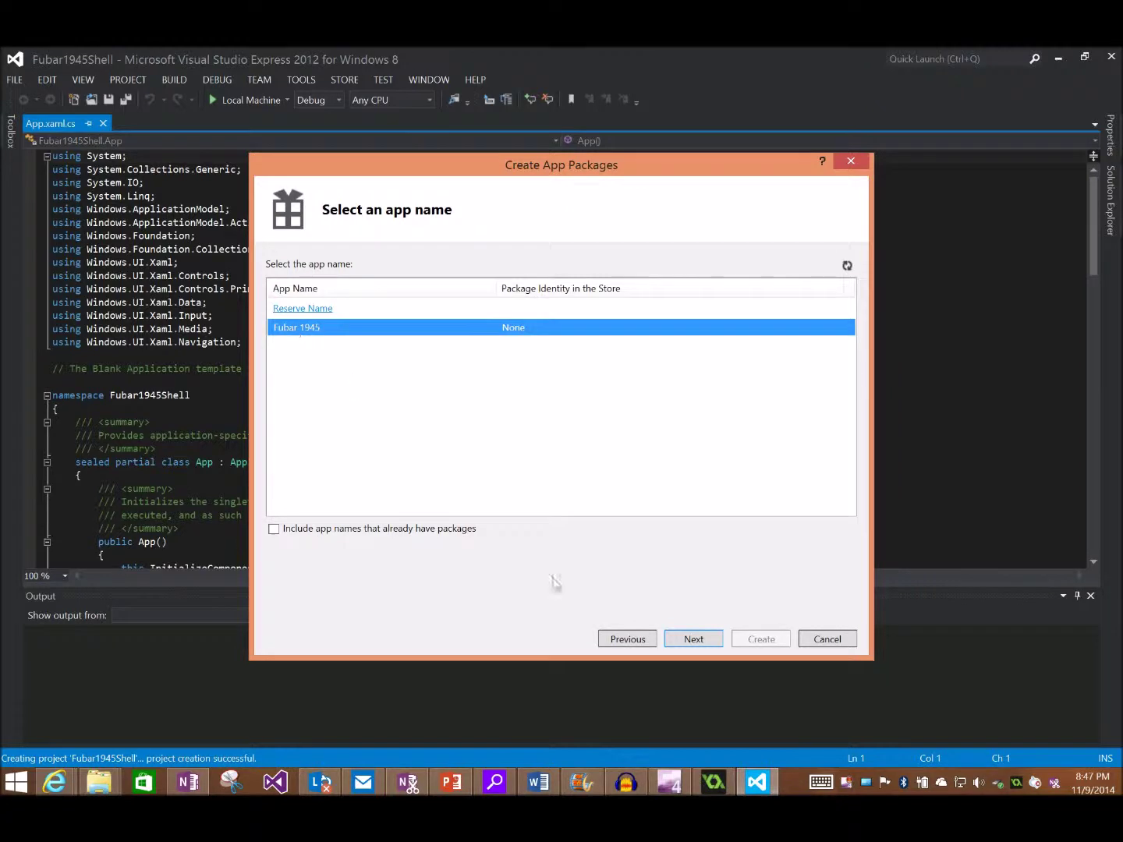
click(693, 639)
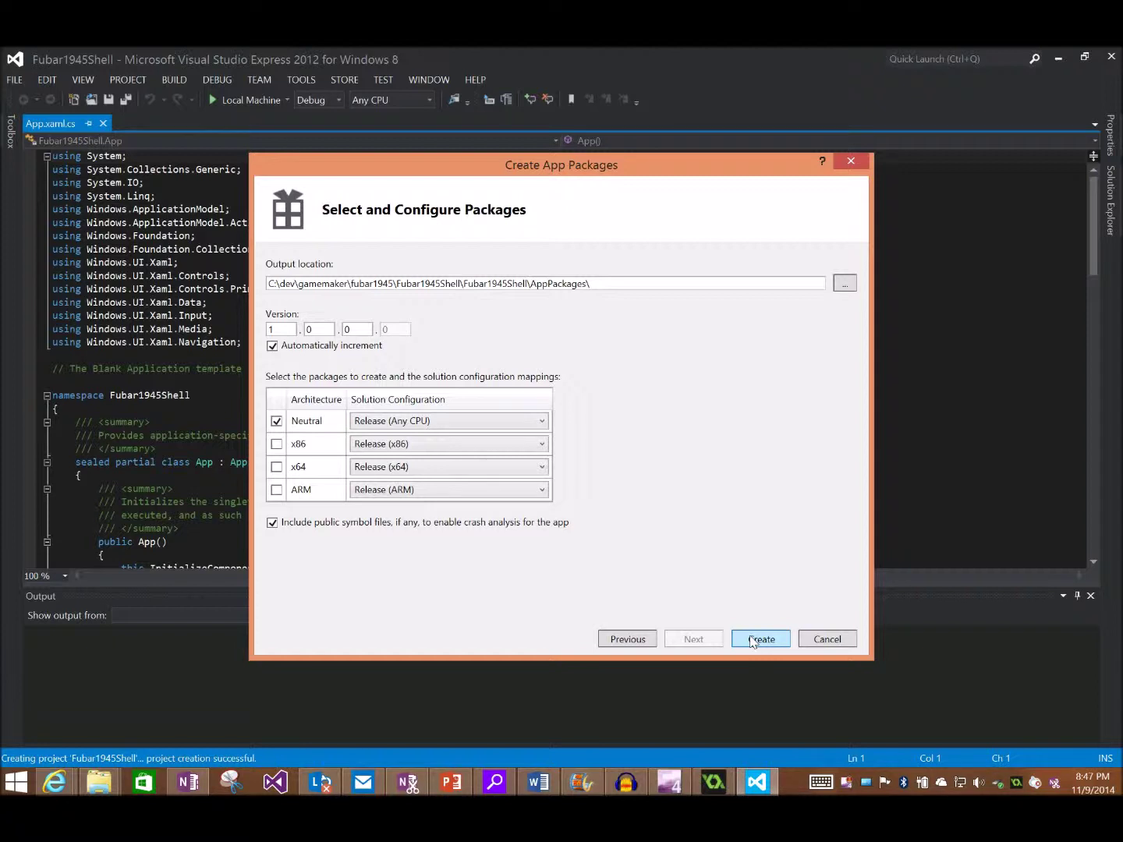
click(753, 640)
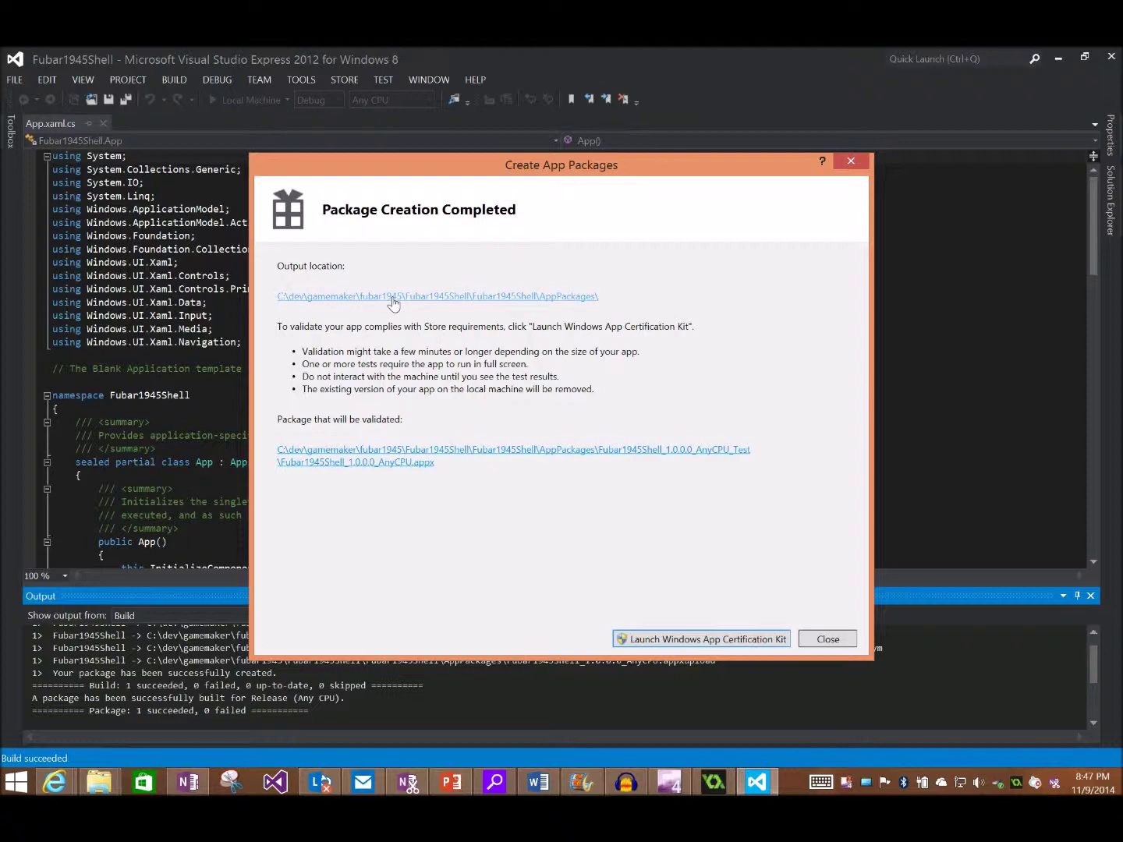
Open the package output location, go up to Fubar1945Shell, and select Fubar1945Shell_StoreKey.pfx
click(394, 297)
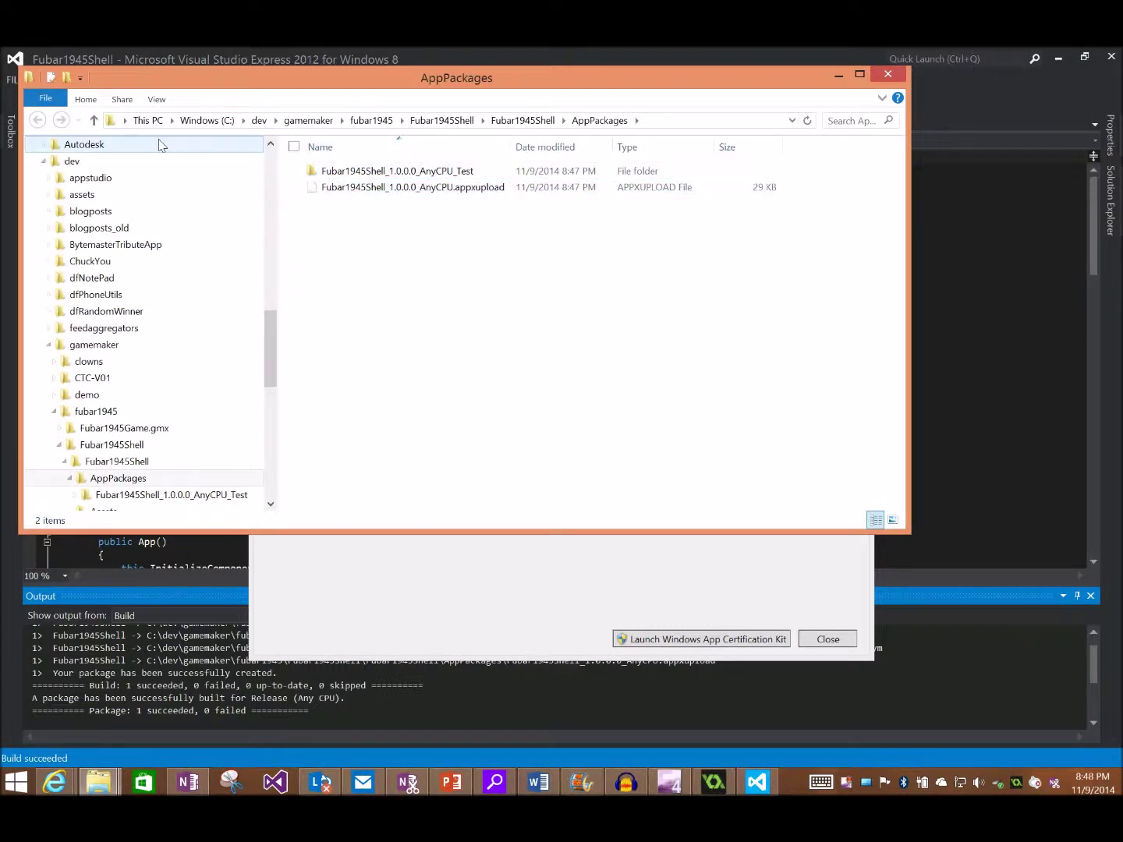
click(521, 123)
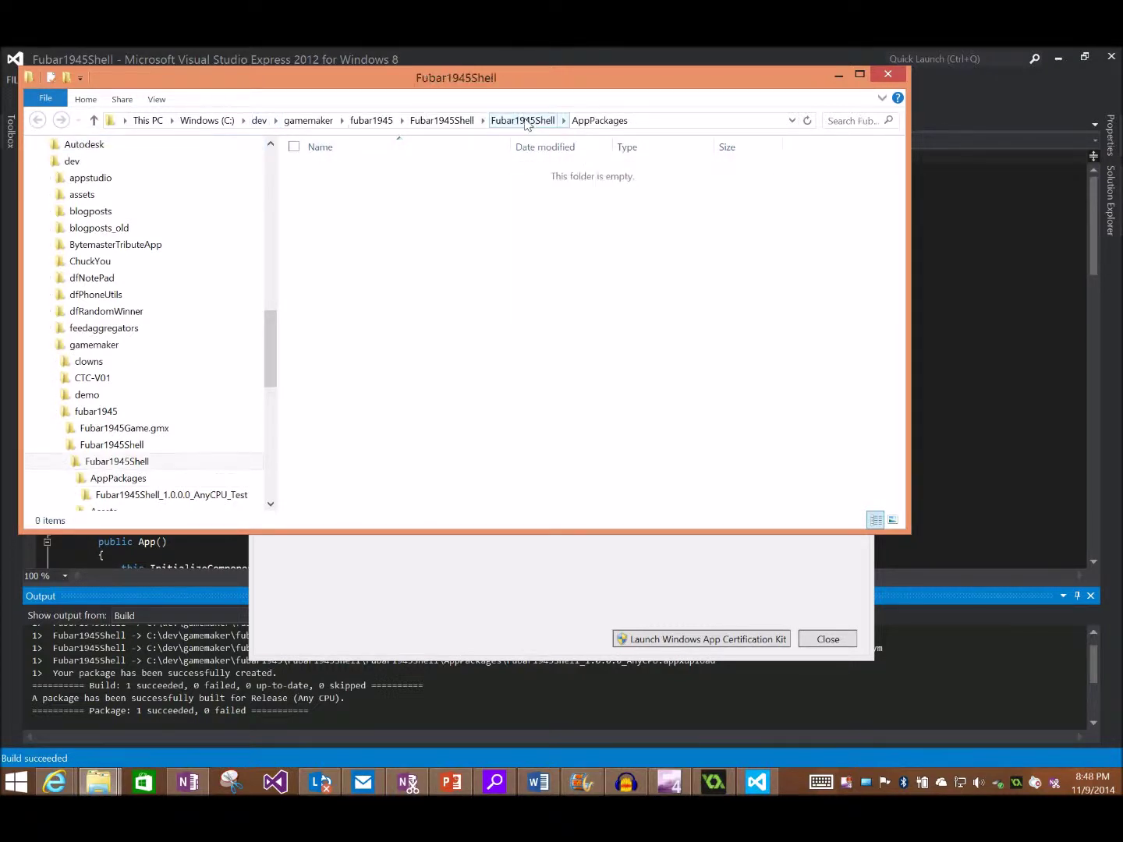
click(600, 122)
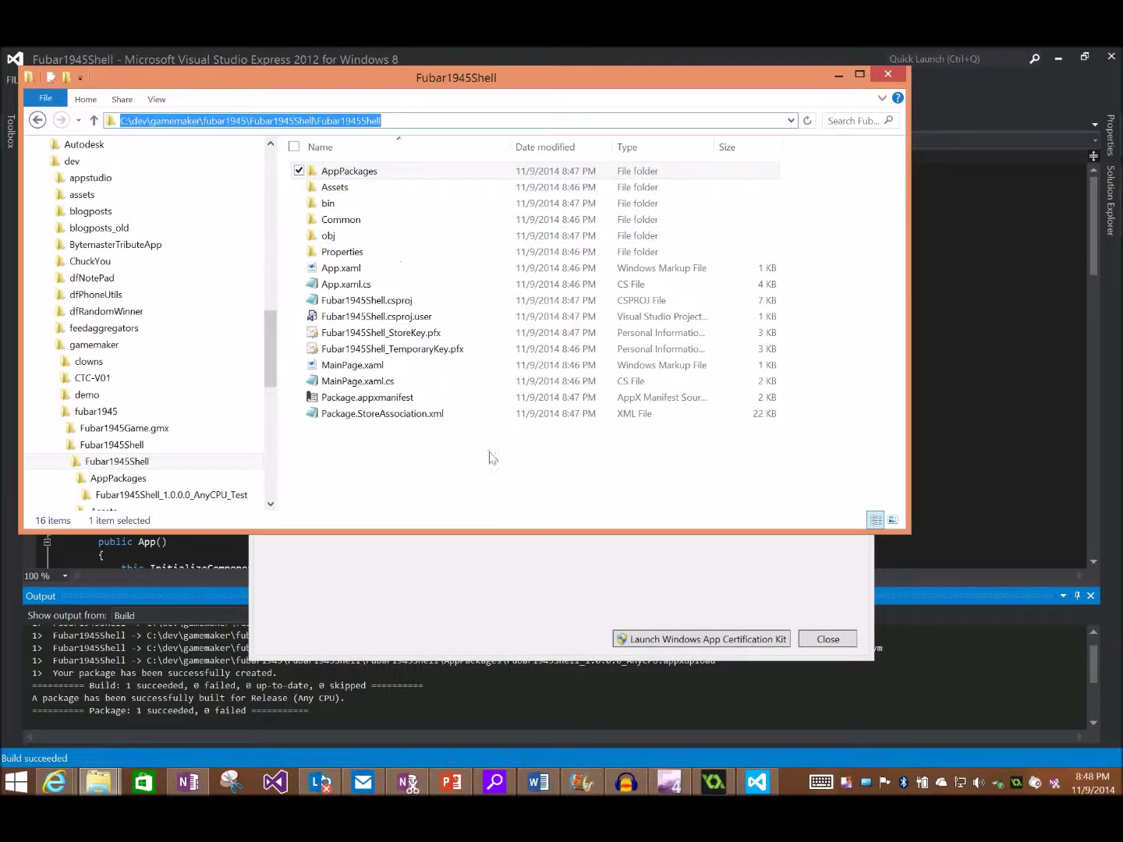
click(439, 470)
click(428, 334)
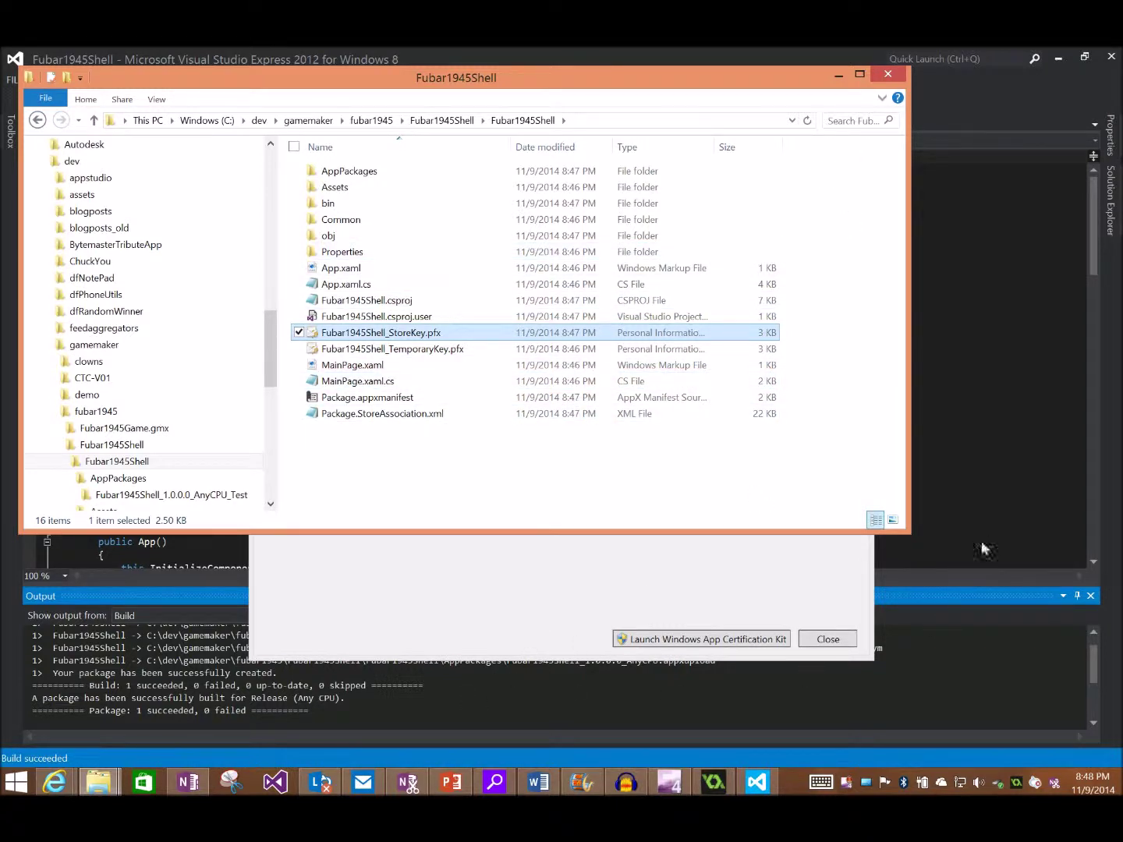
Back in GameMaker, open Global Game Settings at the Windows 8 tab
mouse_move(720, 789)
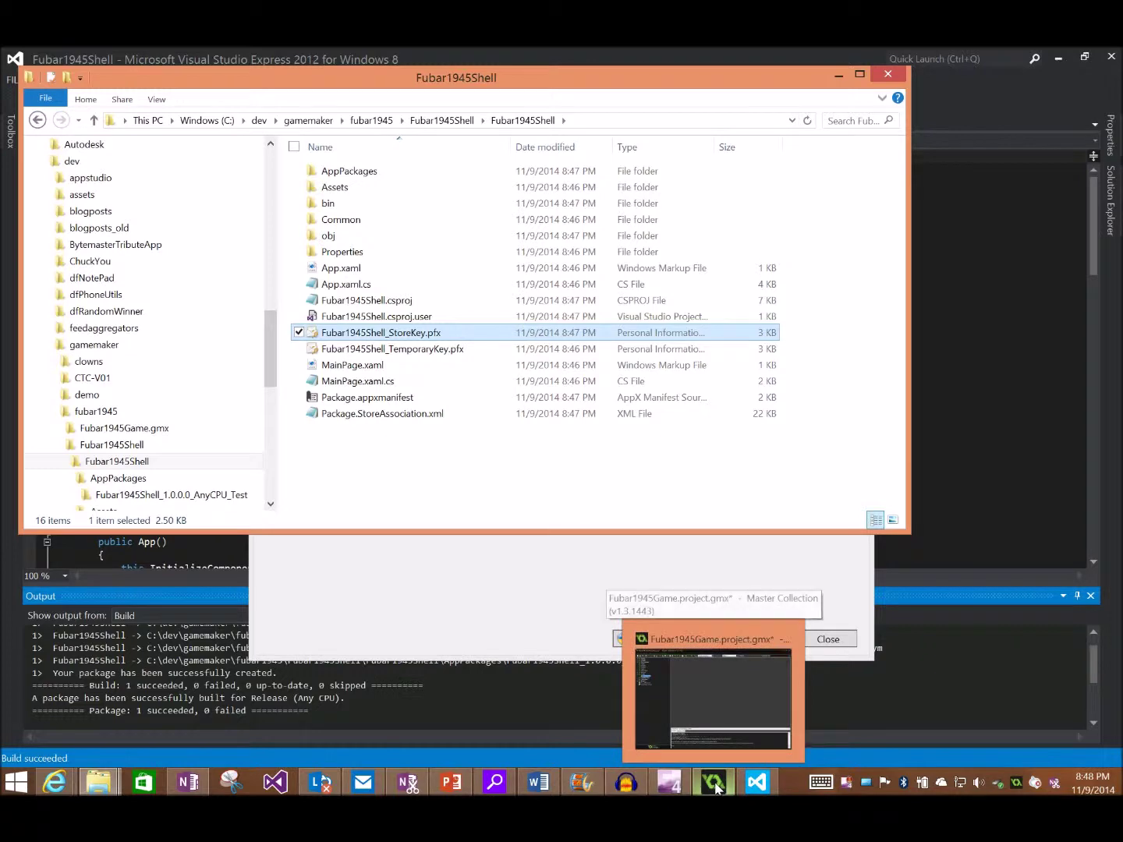
click(717, 786)
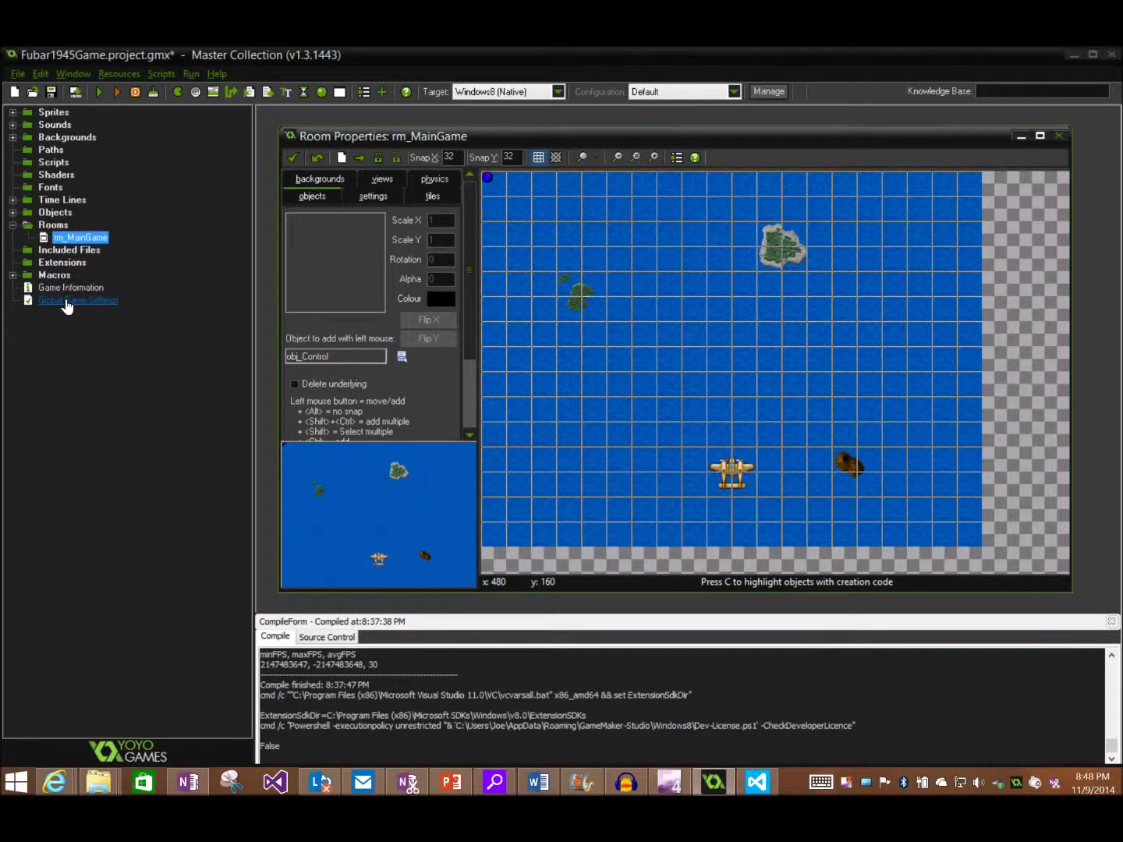
click(69, 301)
double_click(67, 301)
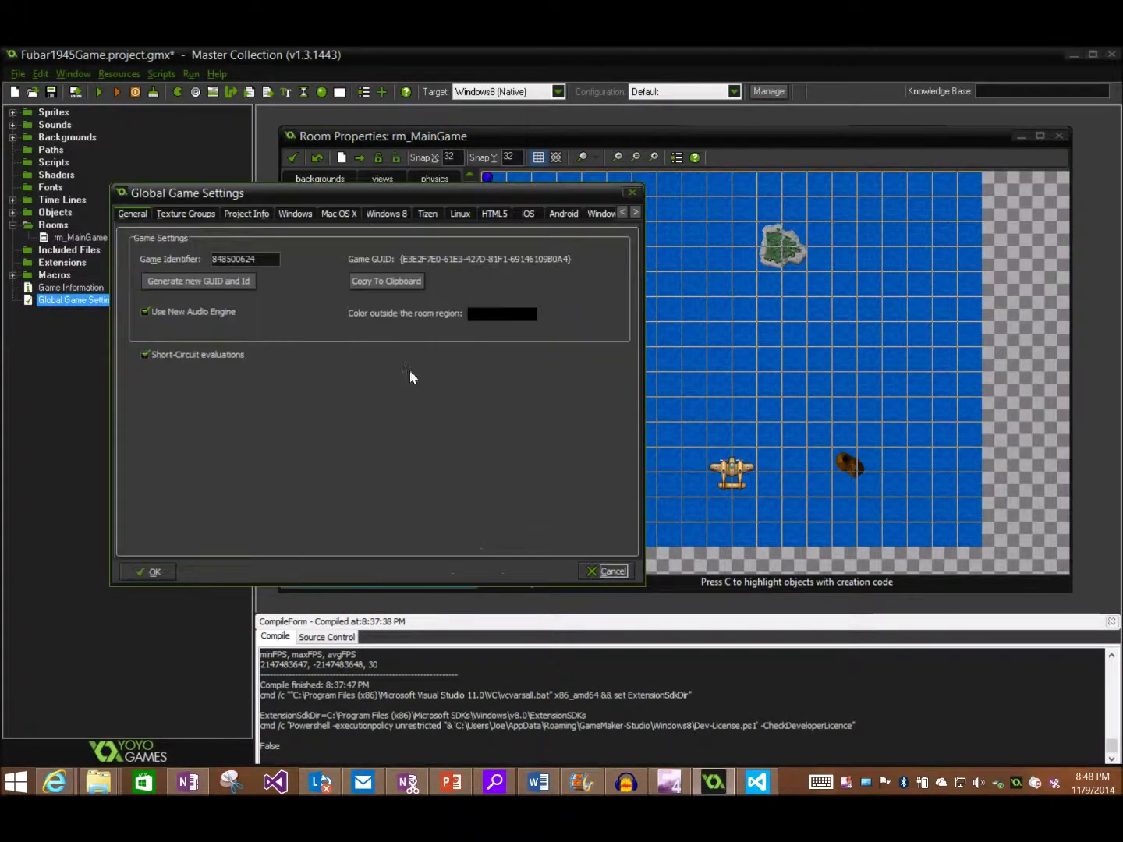
click(385, 216)
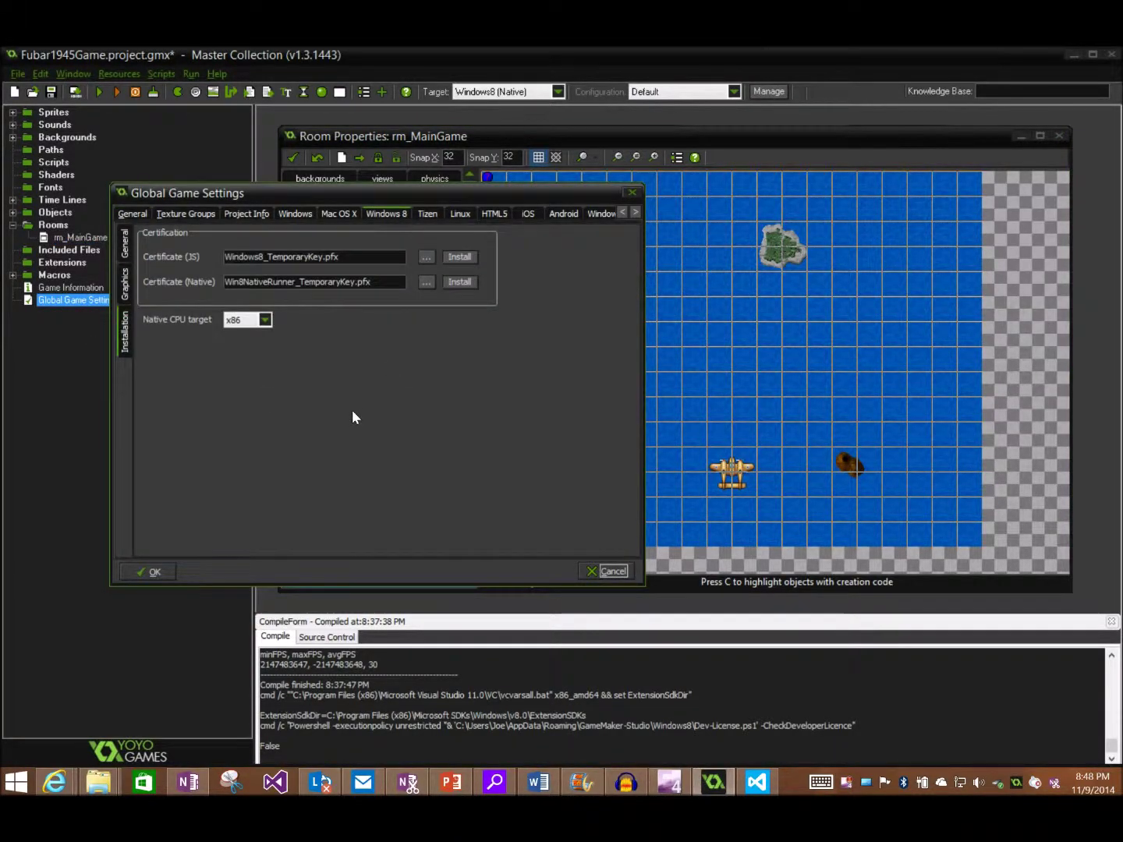
click(125, 244)
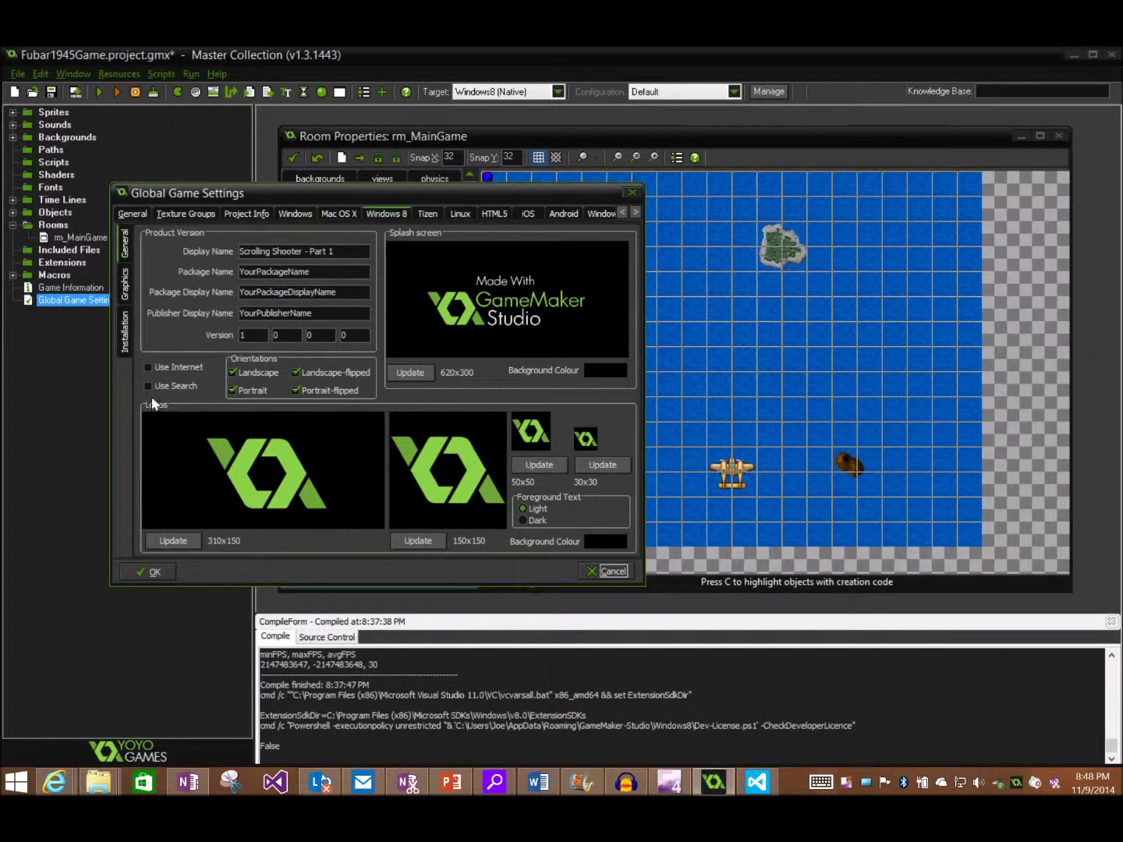
click(125, 337)
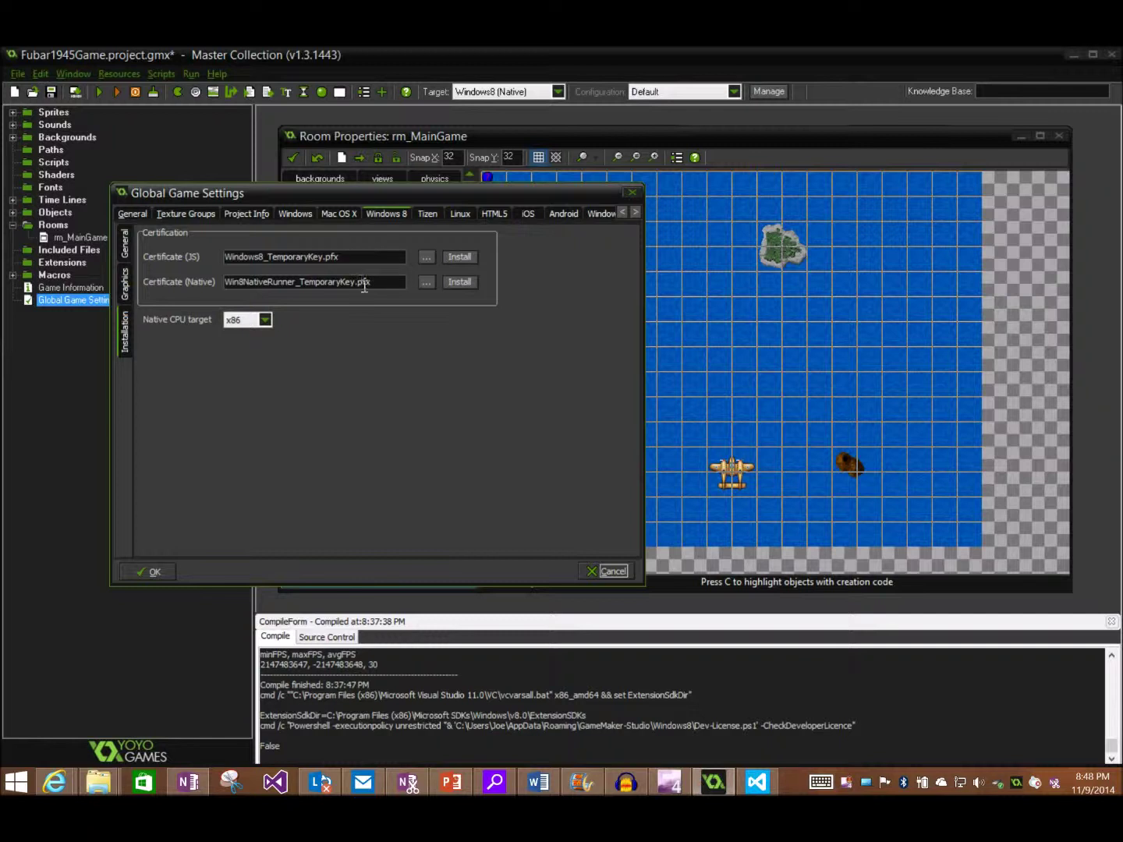
drag(398, 284, 226, 283)
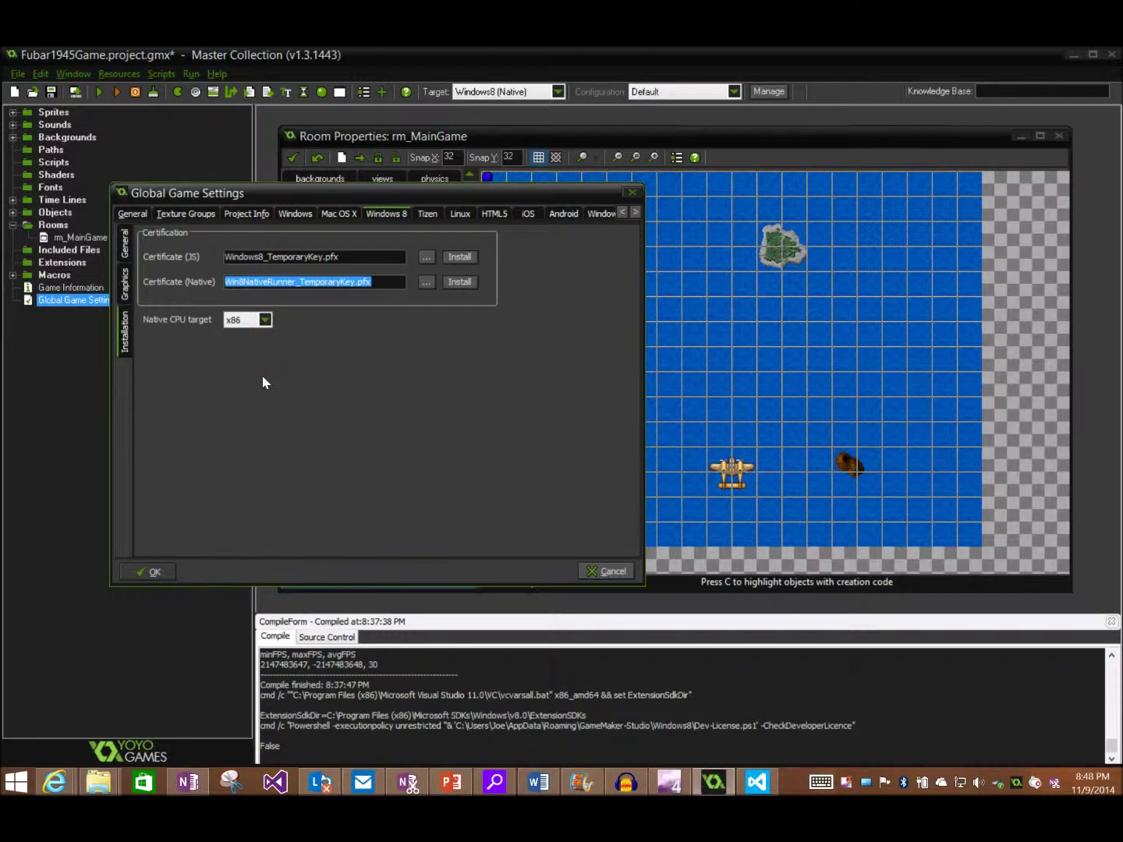
Replace the Native certificate with Fubar1945Shell_StoreKey.pfx from the Fubar1945Shell folder
click(427, 282)
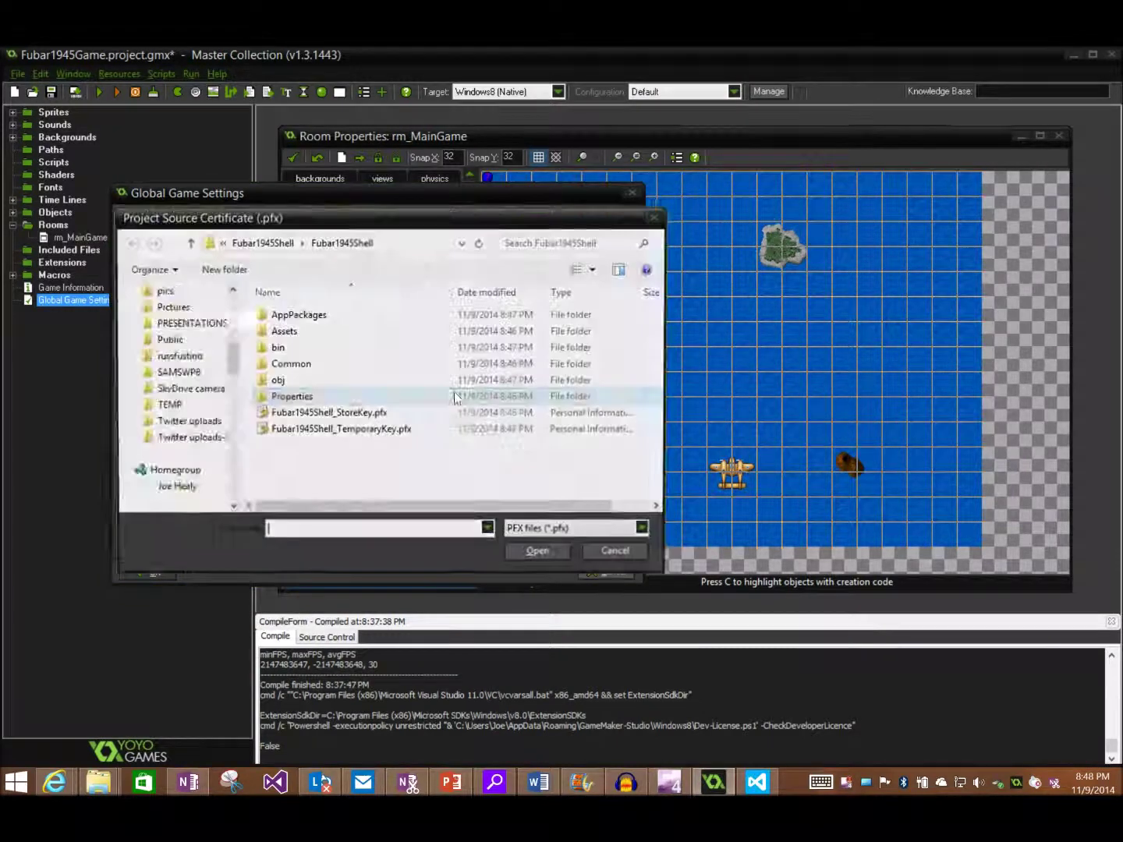
click(407, 243)
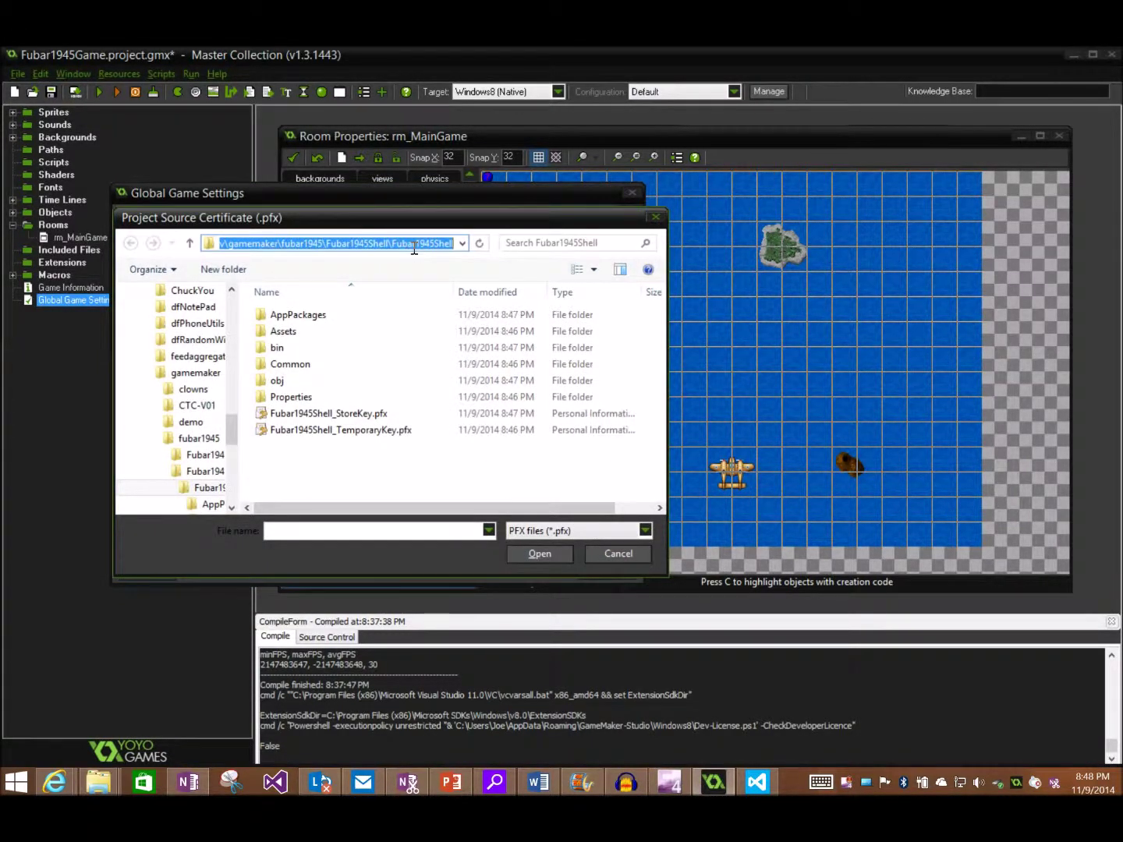
key(End)
key(Escape)
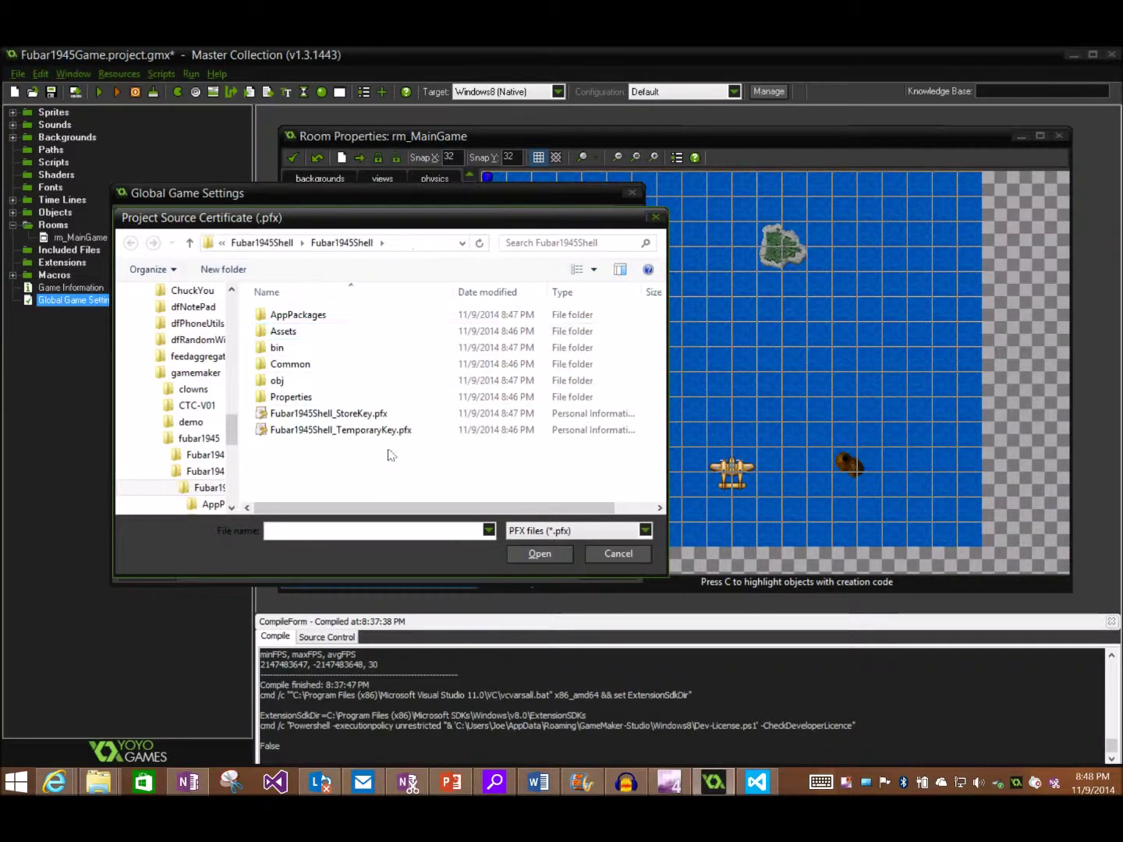
click(364, 419)
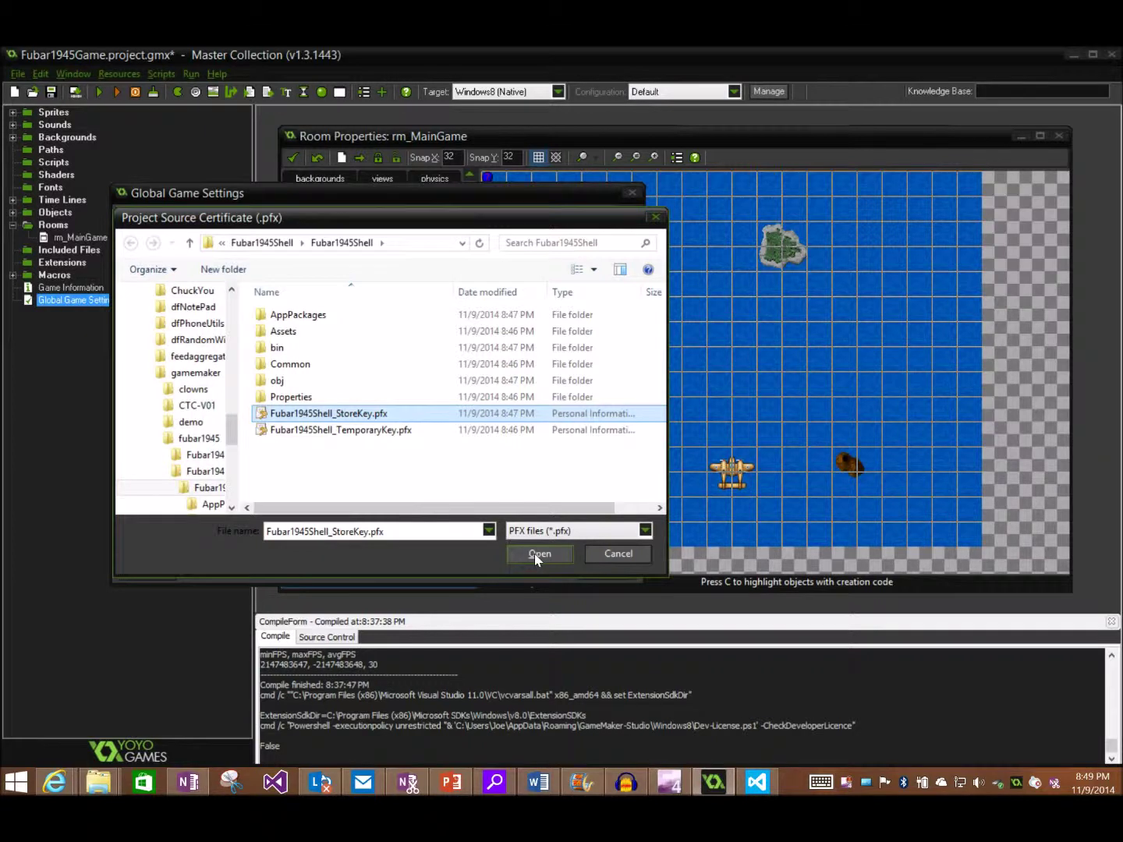
click(537, 554)
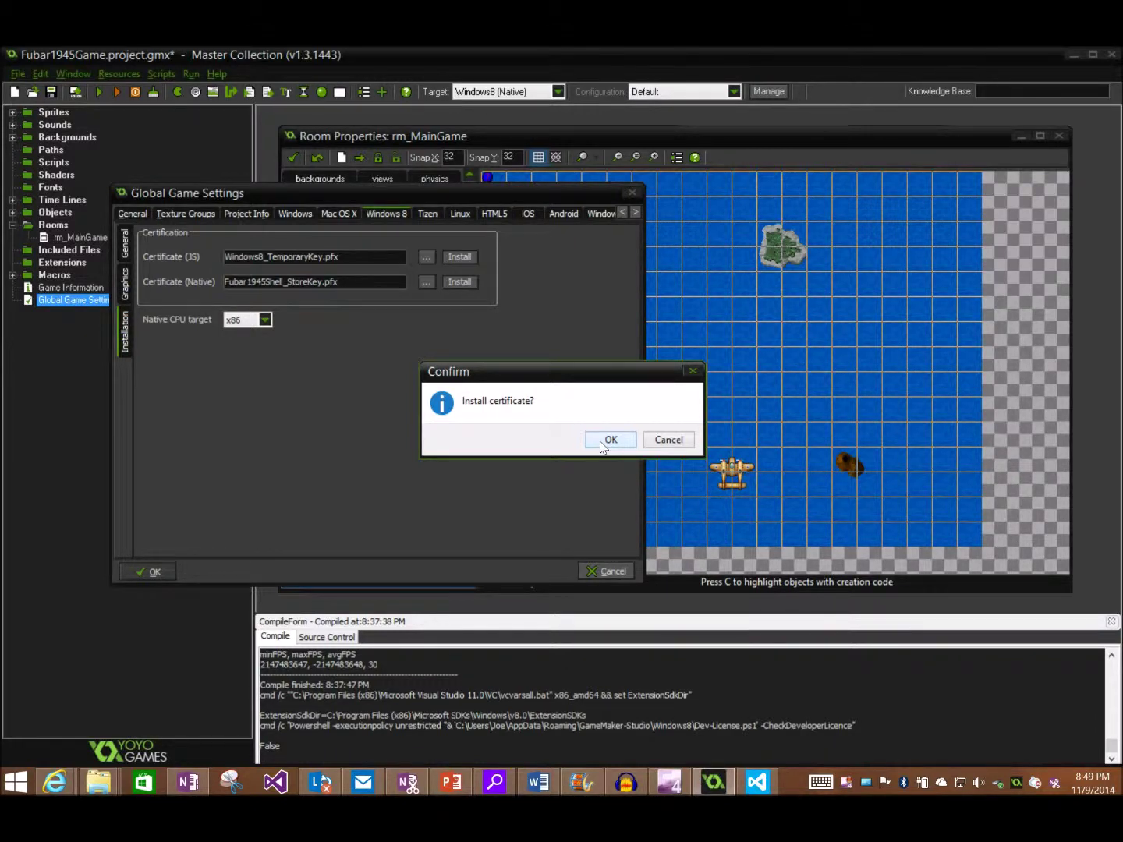
Confirm the certificate install and answer y in PowerShell to add it to Trusted People
click(606, 439)
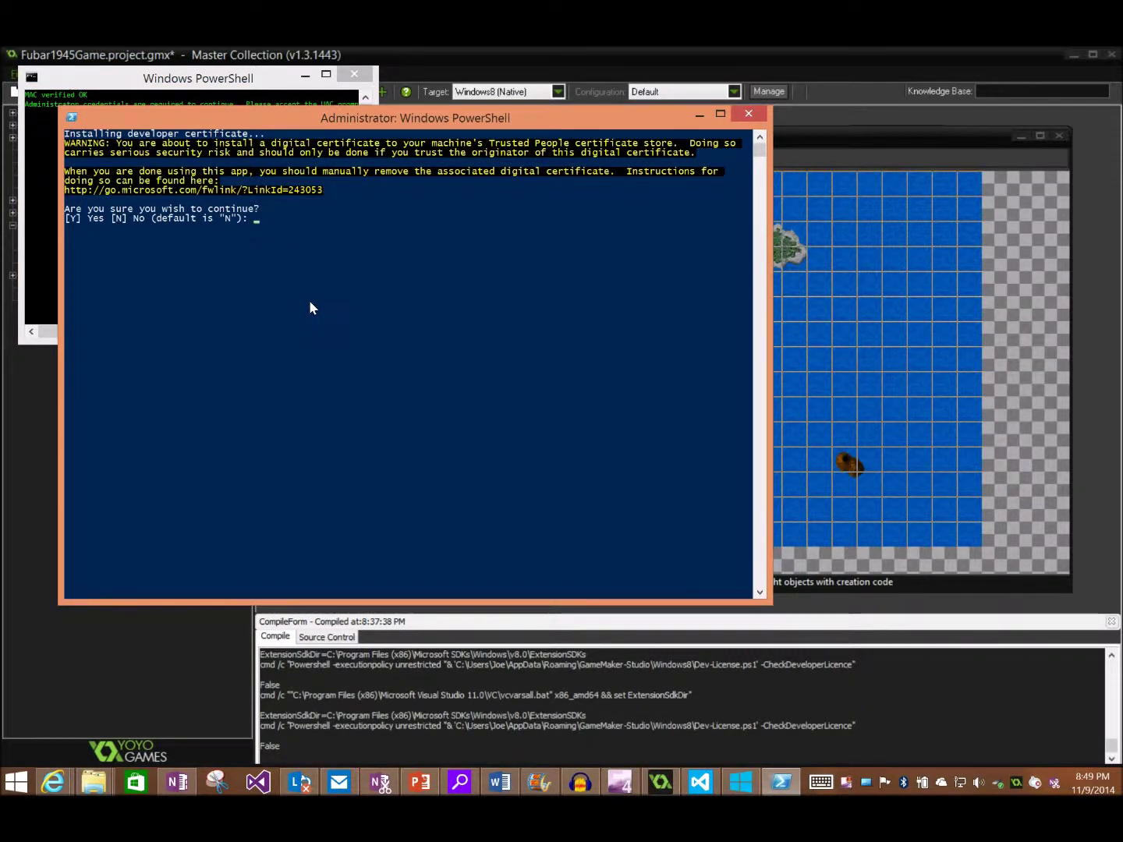
text(y)
key(Return)
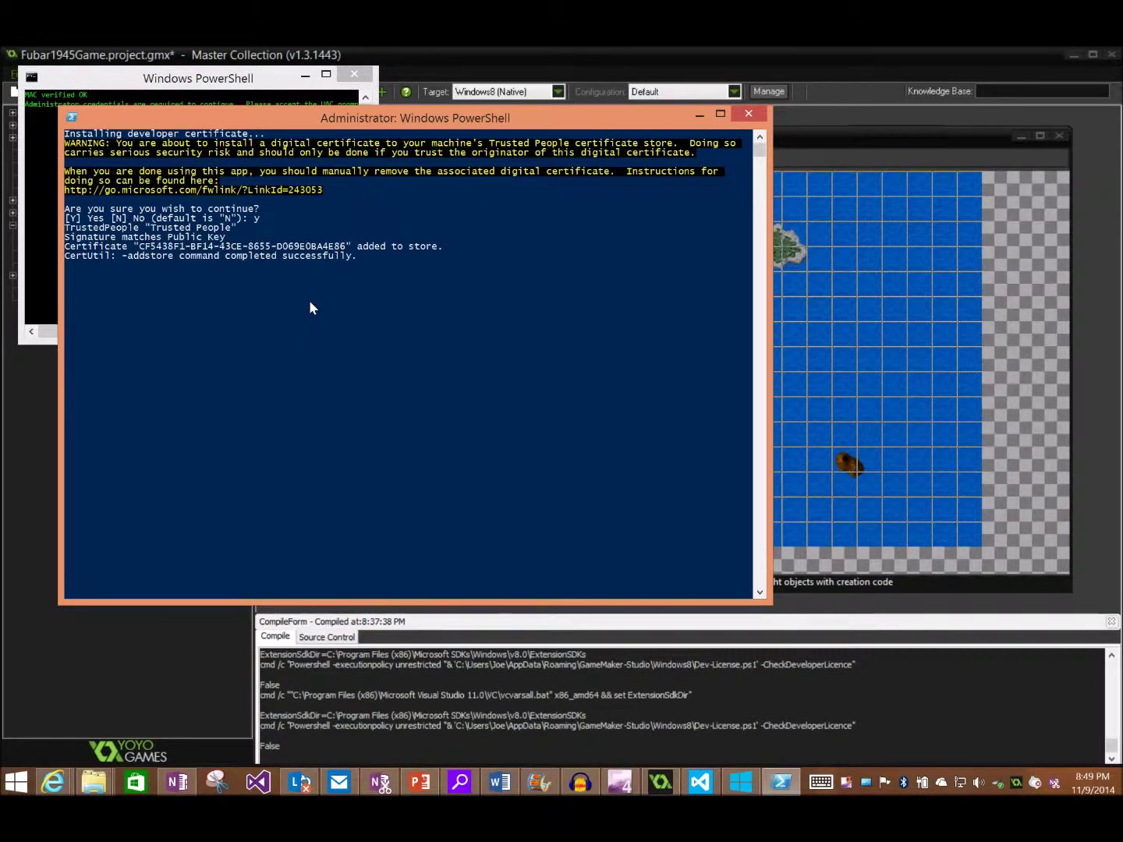
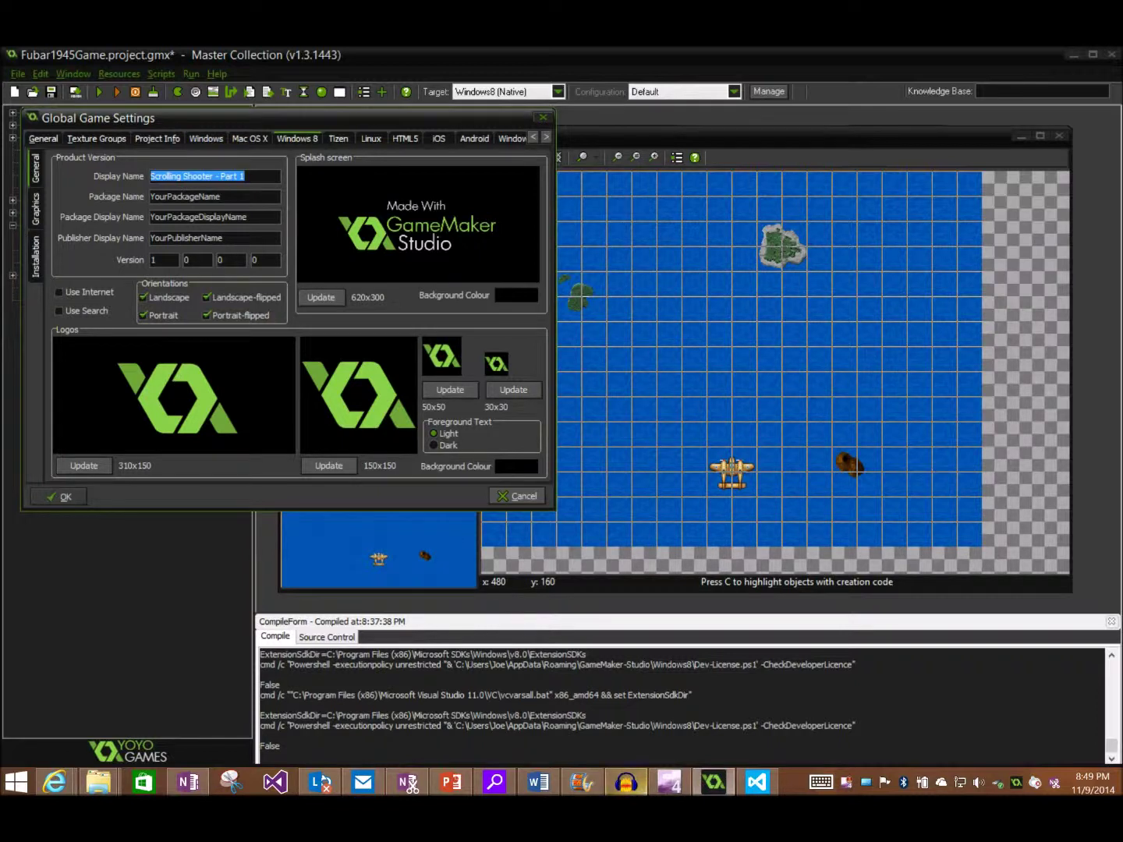
Close the package creation report and snap Visual Studio to the right half beside GameMaker
click(756, 783)
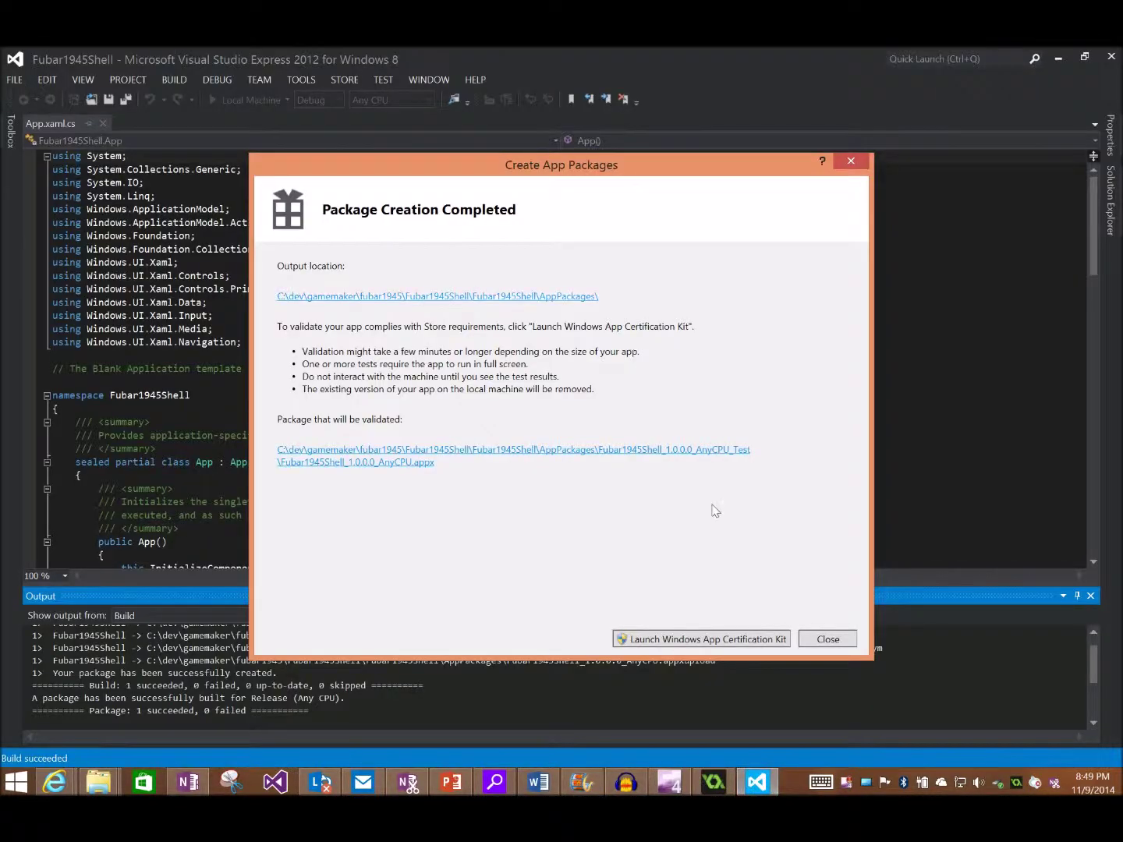
click(828, 640)
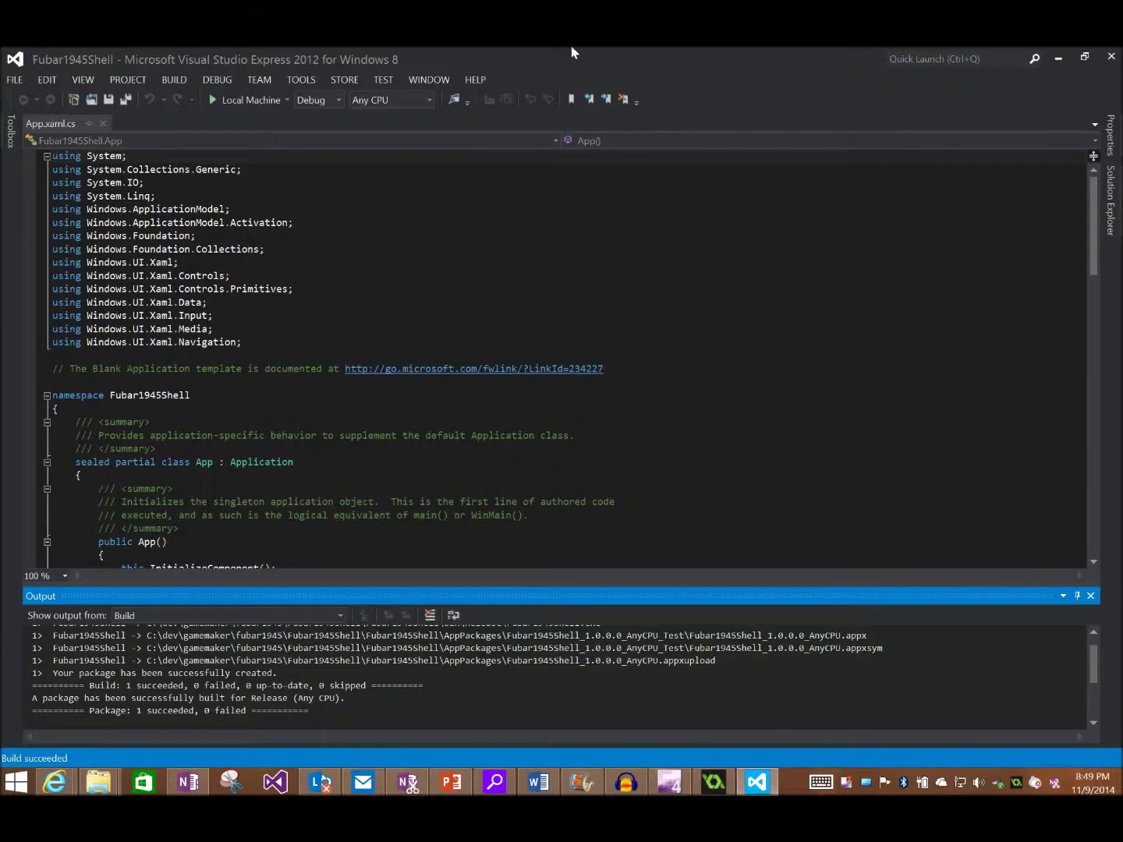
double_click(528, 53)
key(super+Right)
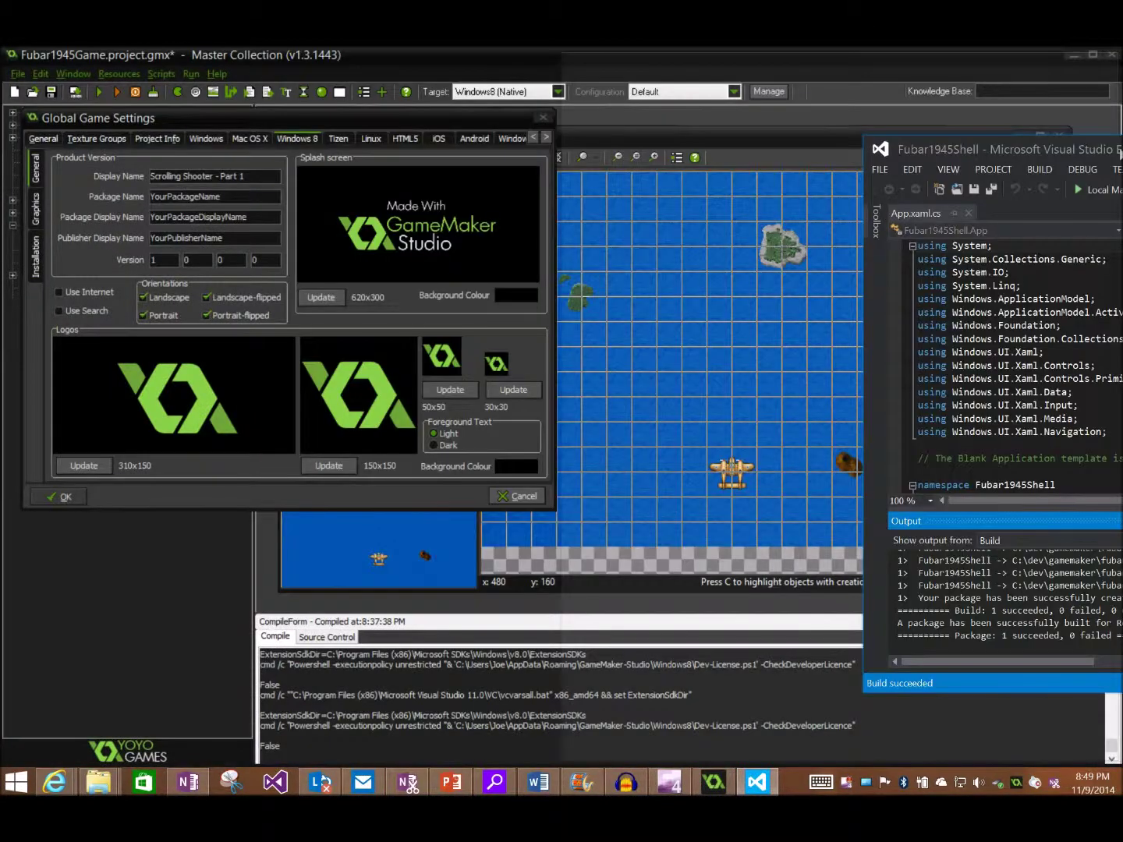
click(113, 88)
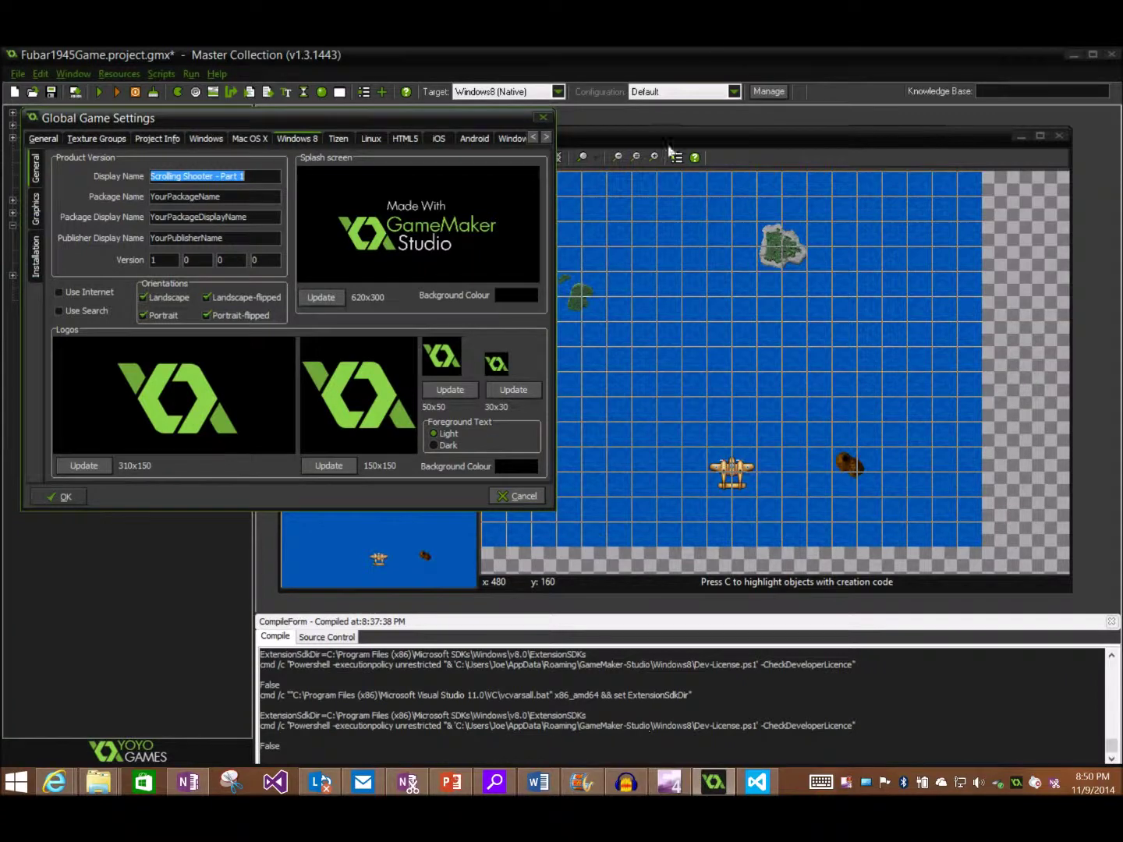
click(756, 783)
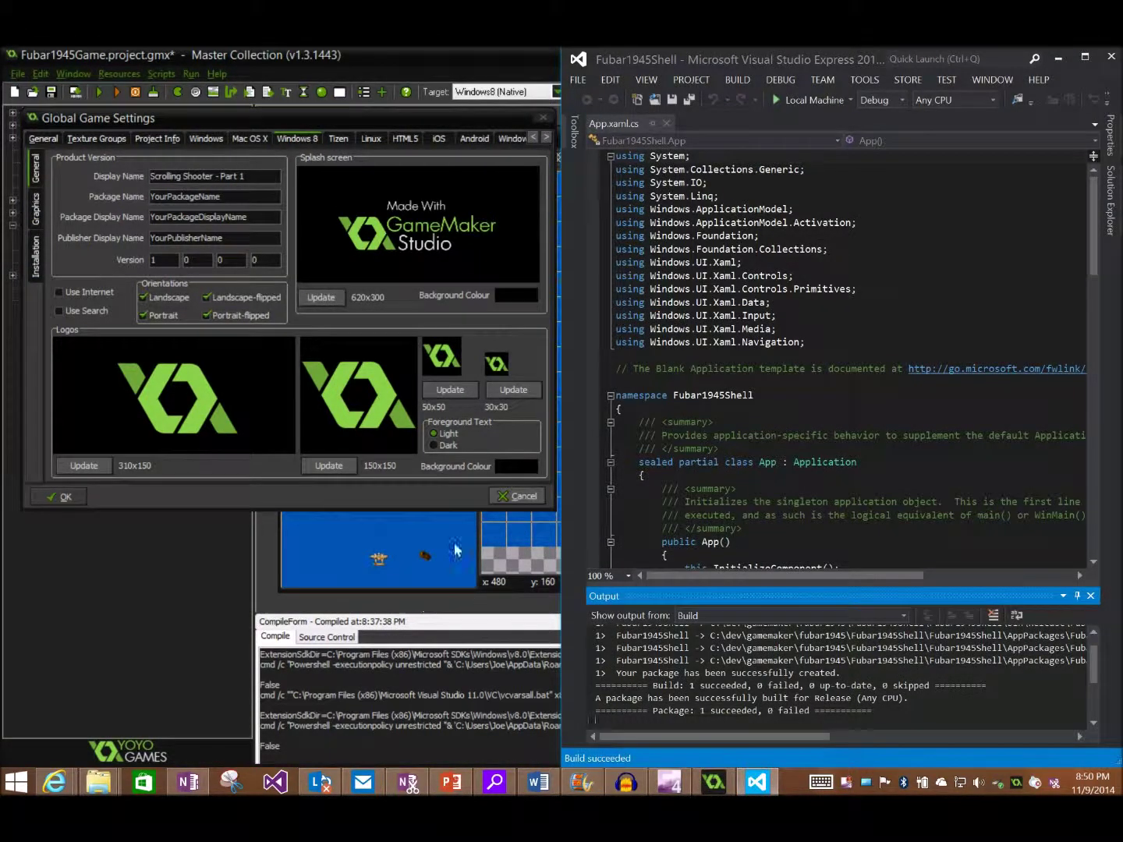
Close the settings and room editor, then reopen Global Game Settings on the Windows 8 page
click(84, 501)
drag(482, 51, 1, 71)
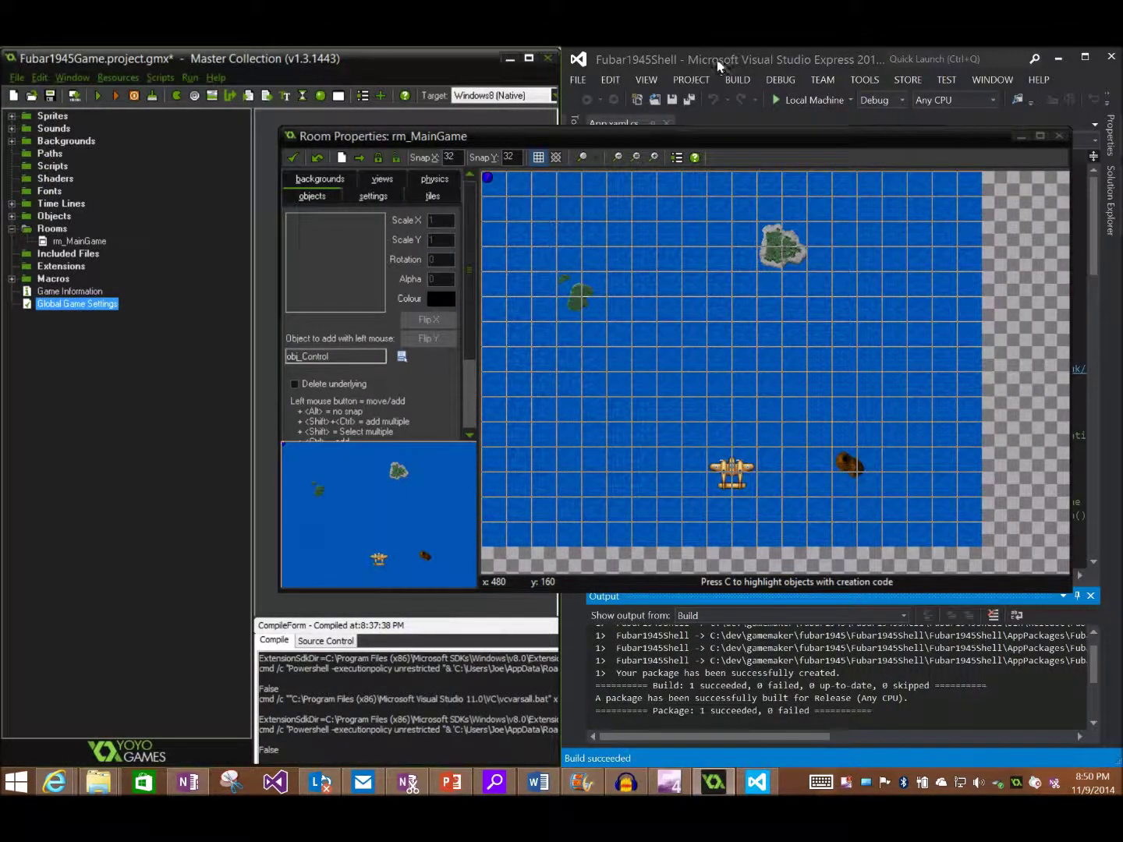
click(833, 148)
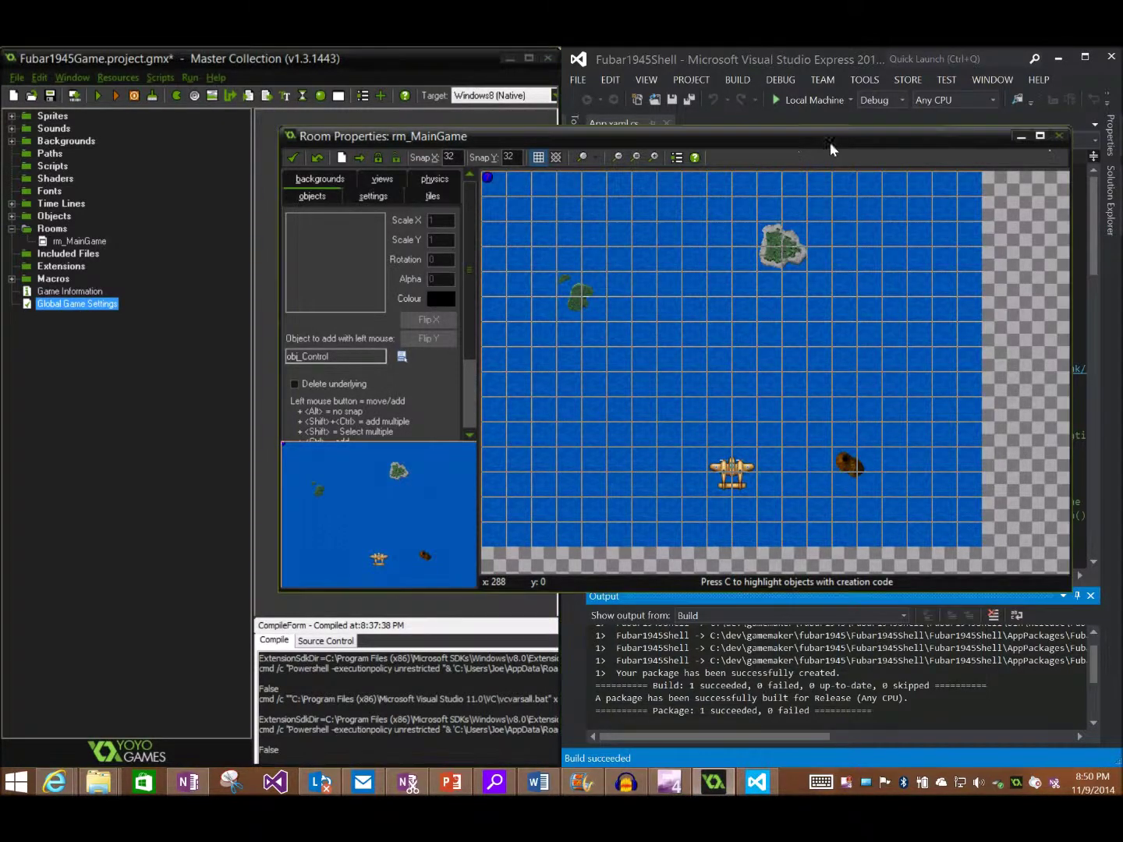
click(1060, 135)
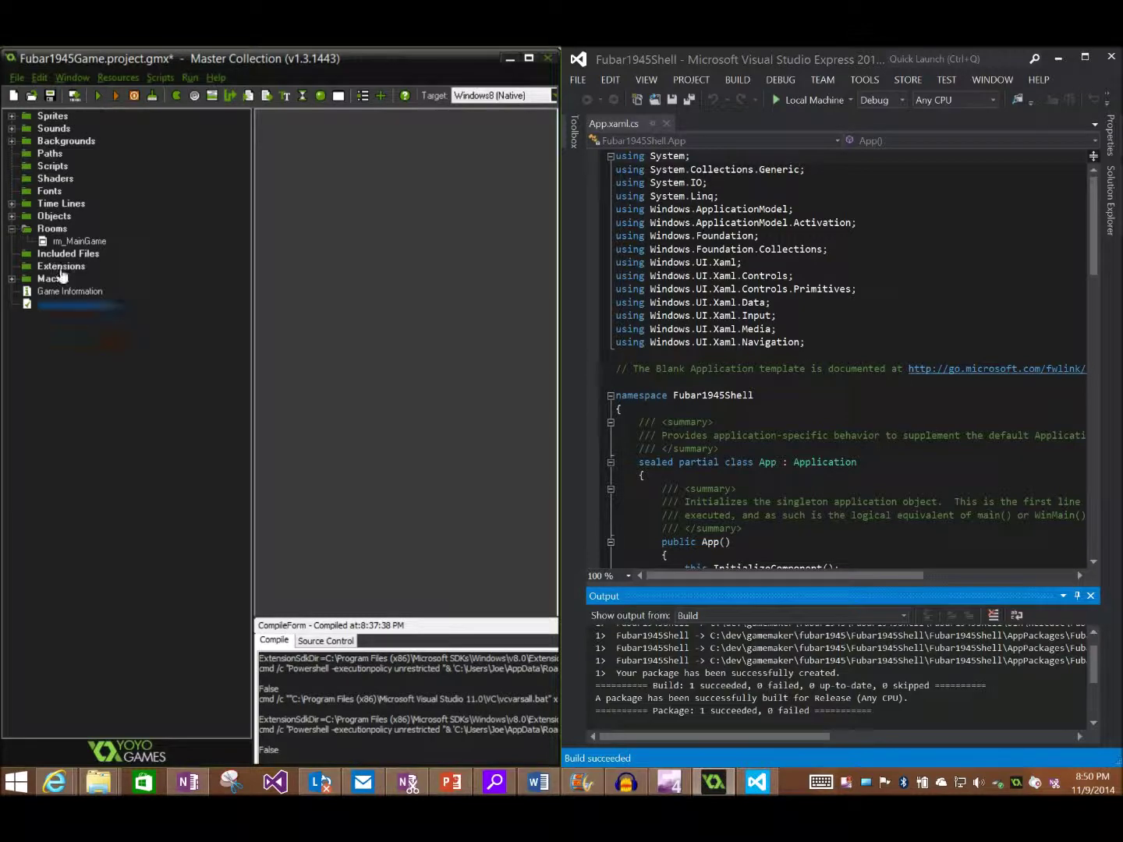
double_click(69, 306)
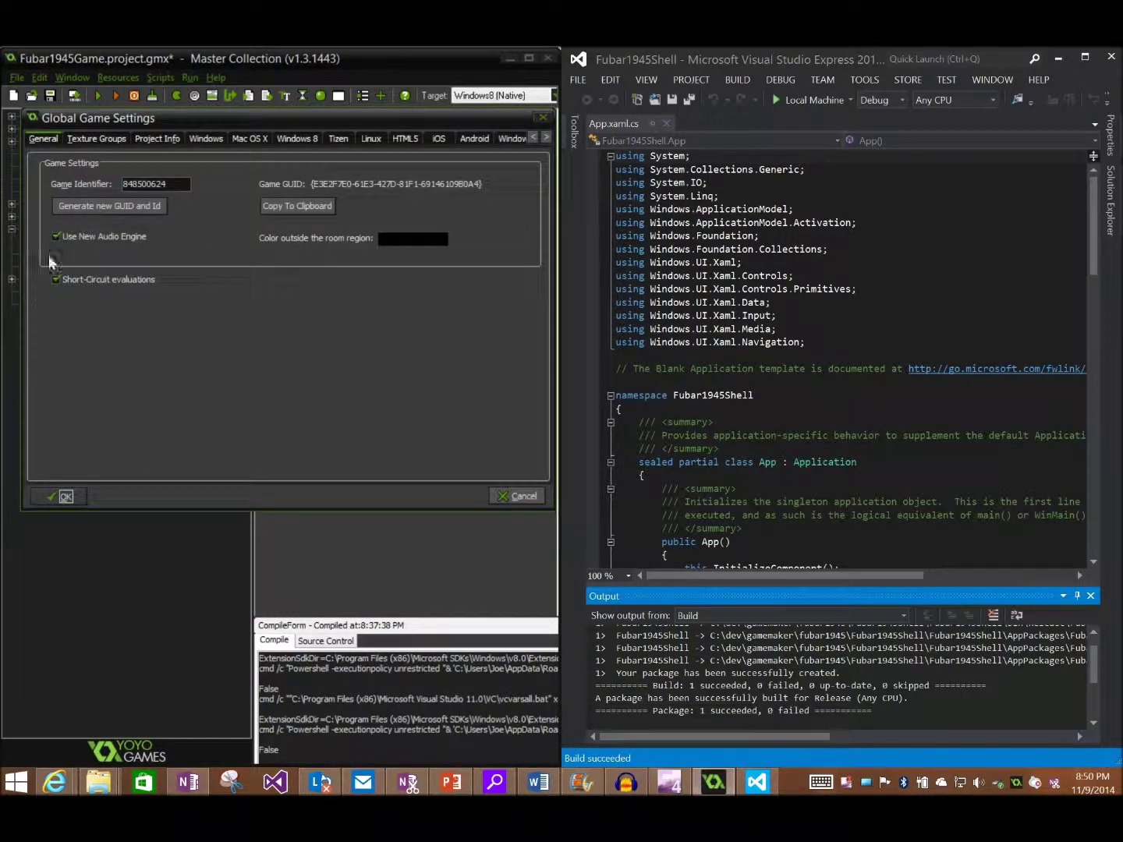
click(308, 144)
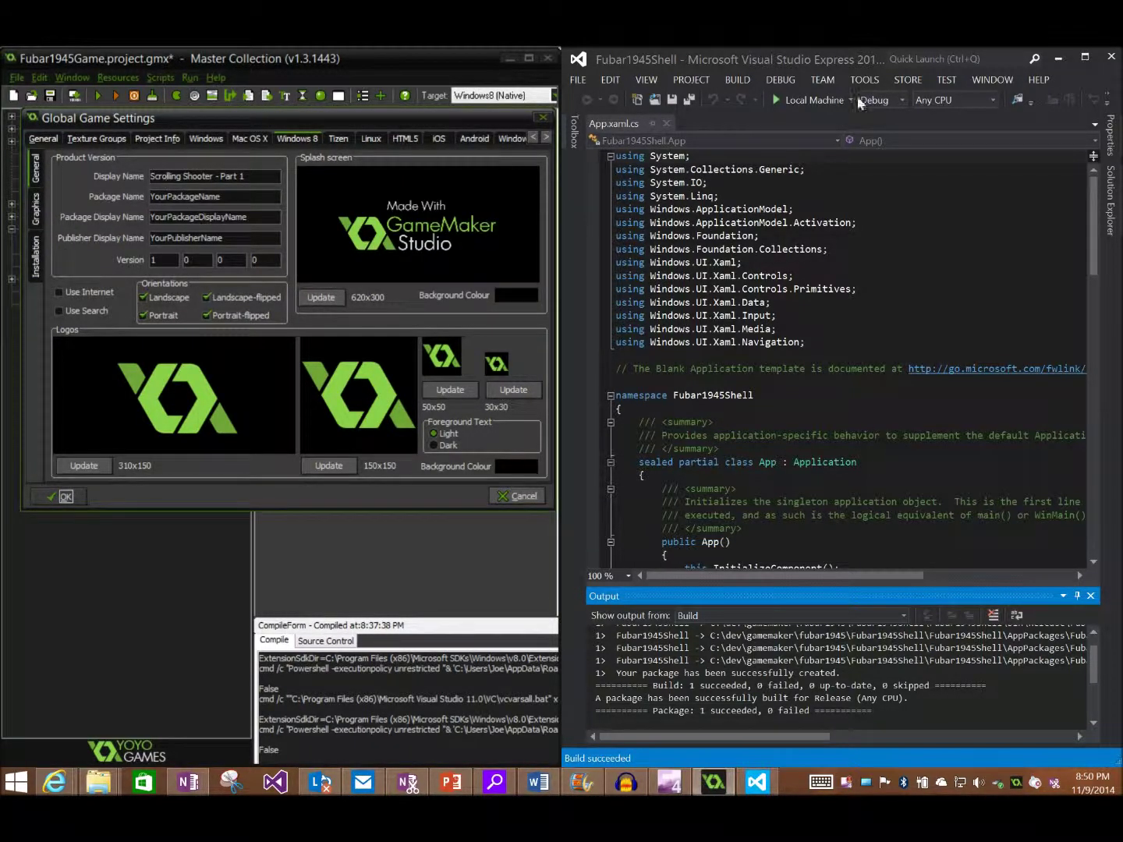
Open the app manifest via STORE > Edit App Manifest and change GameMaker's display name to Fubar 1945
click(912, 77)
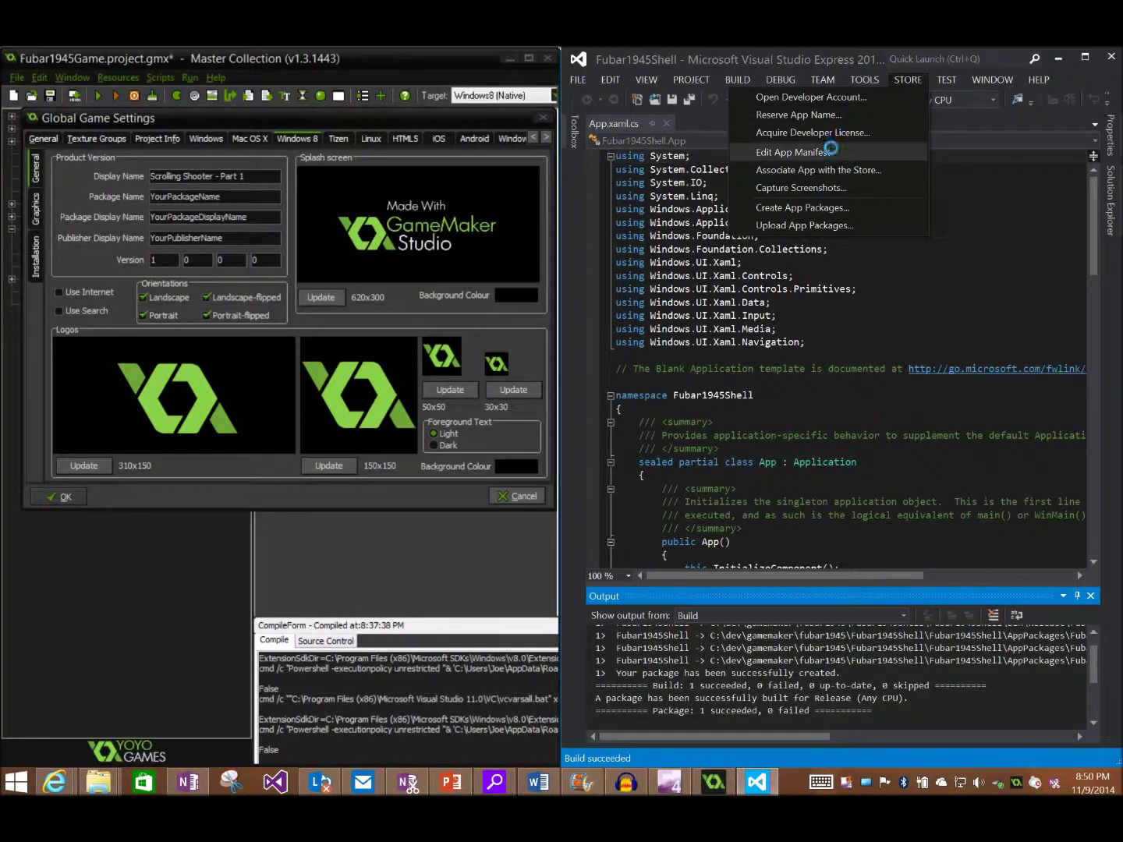
click(832, 152)
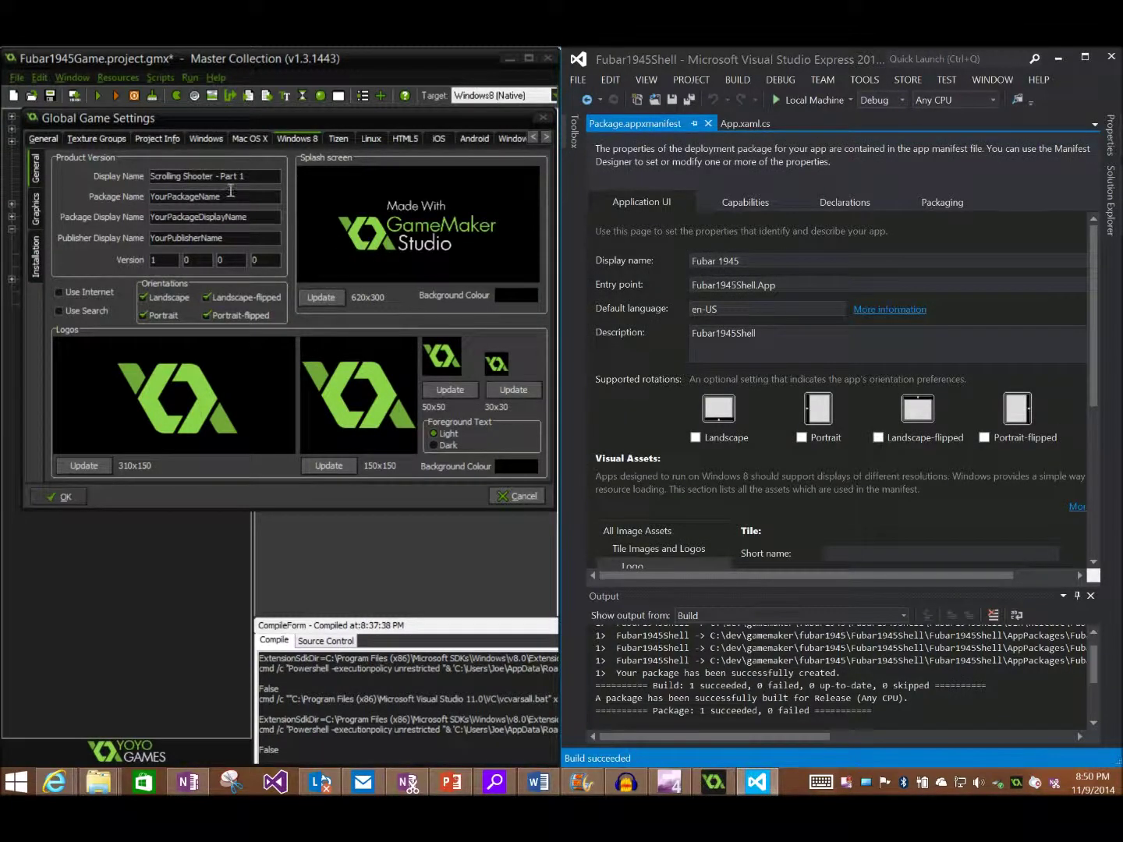
drag(254, 178, 129, 176)
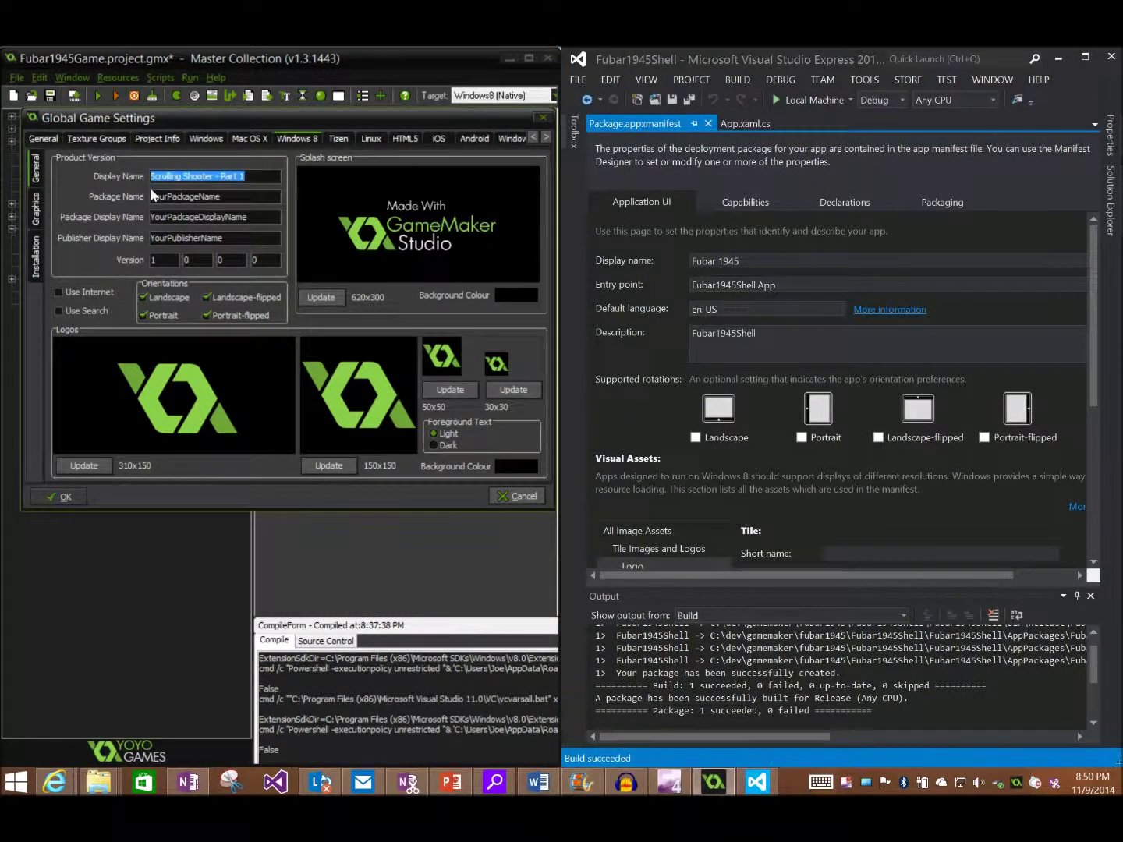
text(Fubar 1945)
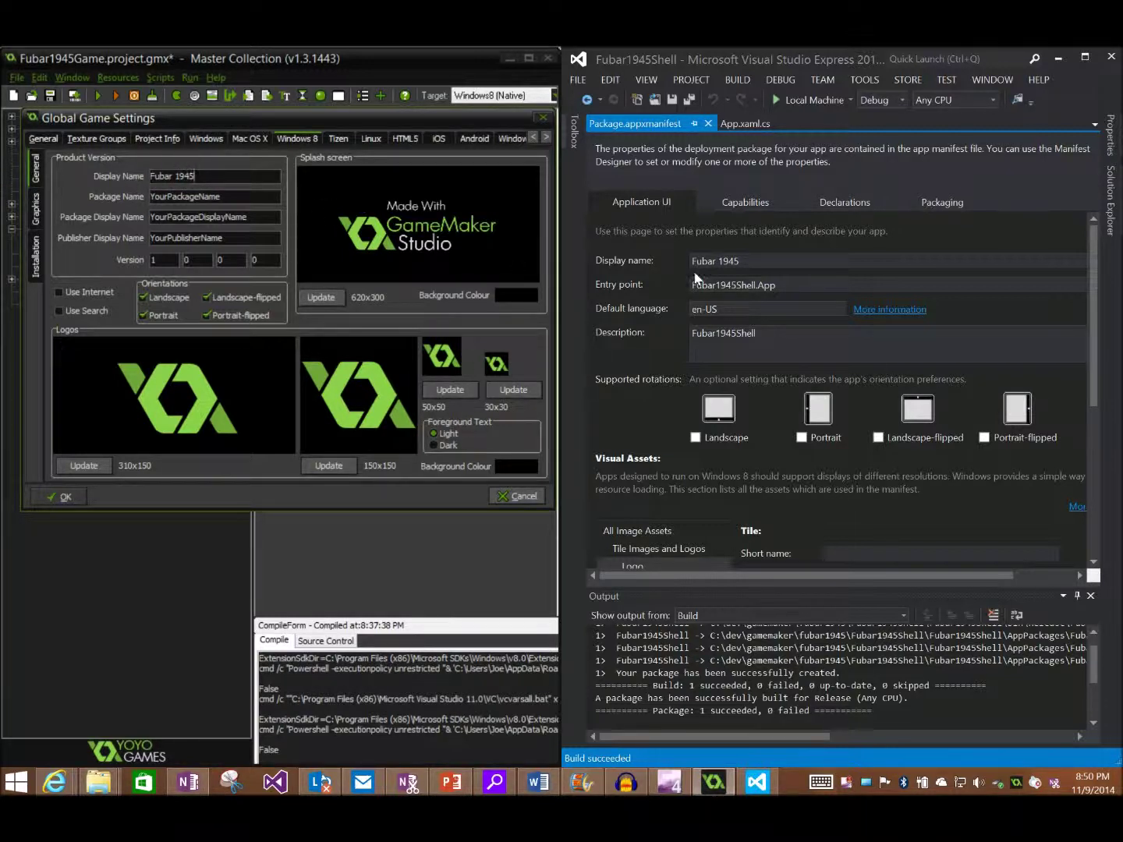
click(788, 287)
drag(716, 283, 745, 283)
click(788, 282)
Copy the manifest's package name 4772MazerLLC.Fubar1945 into GameMaker's package name field
click(940, 202)
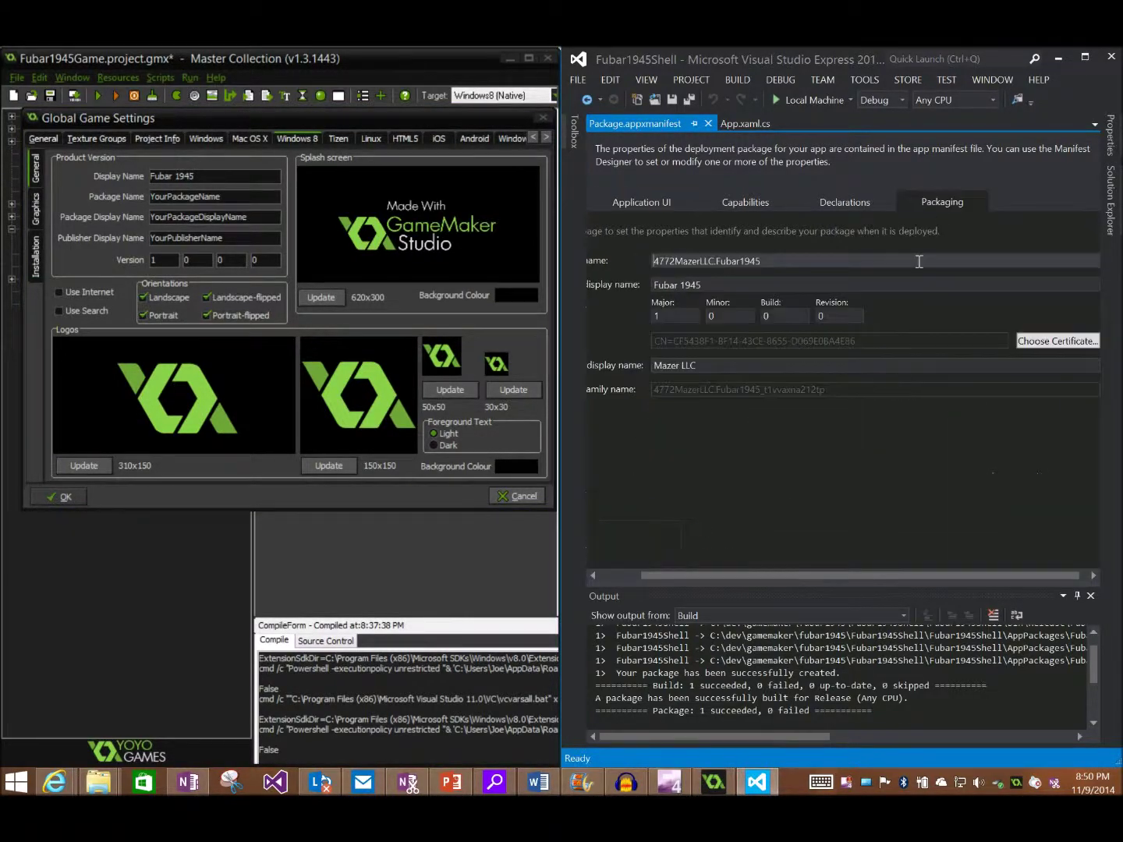
drag(686, 577, 583, 576)
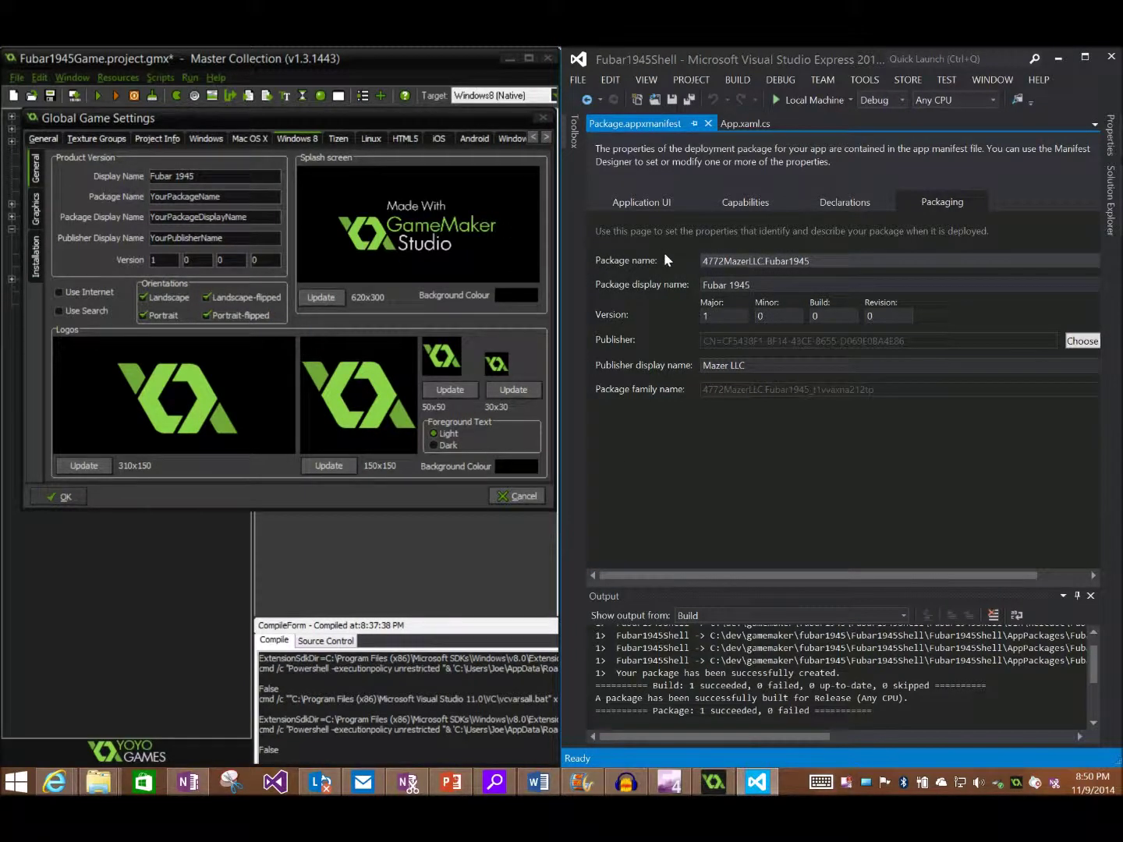
drag(810, 261, 666, 265)
key(ctrl+c)
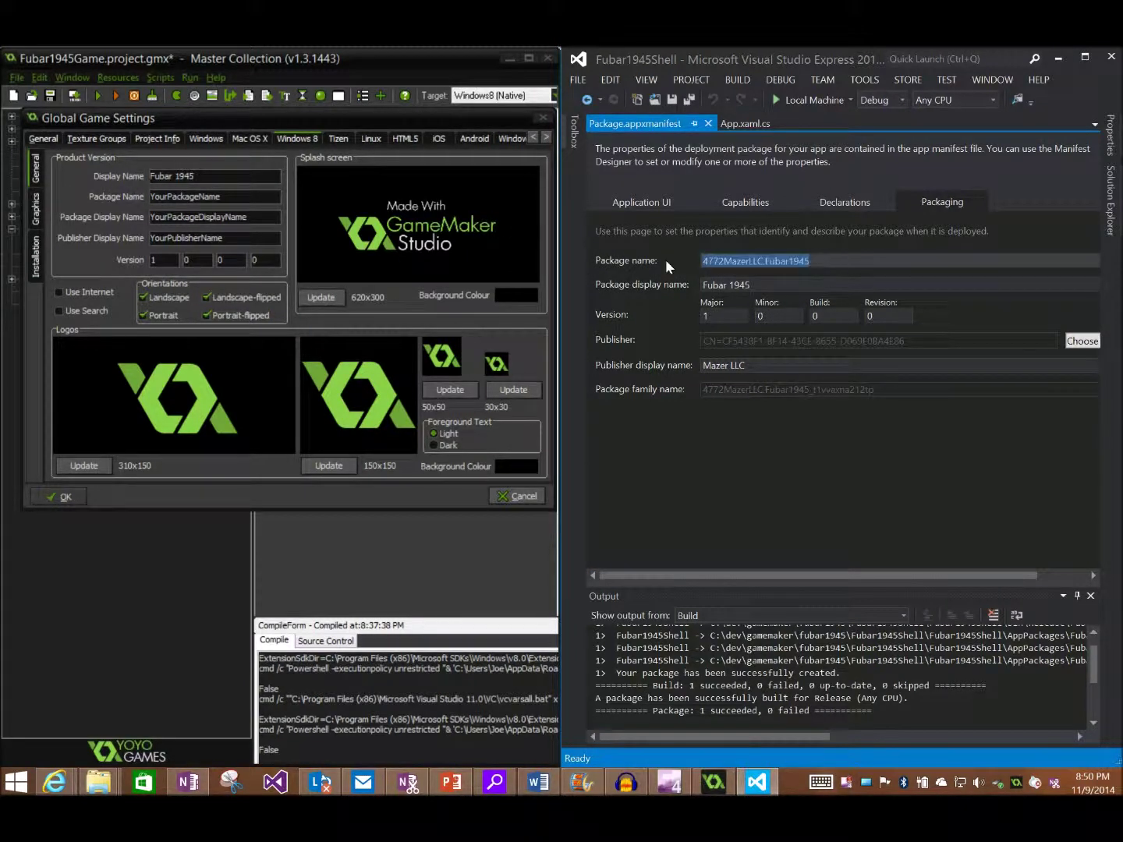
drag(231, 200, 93, 190)
key(ctrl+v)
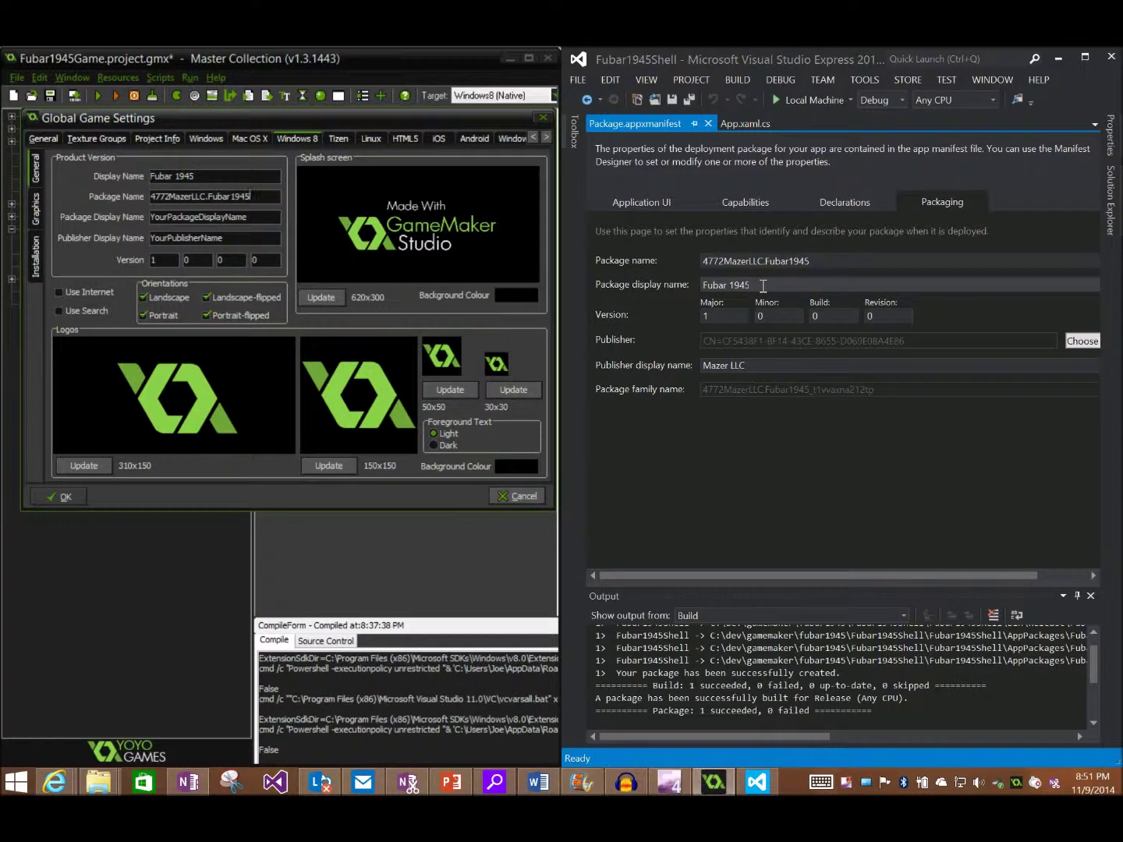
Paste package display name Fubar 1945 and publisher display name Mazer LLC into GameMaker
drag(751, 286, 653, 287)
key(ctrl+c)
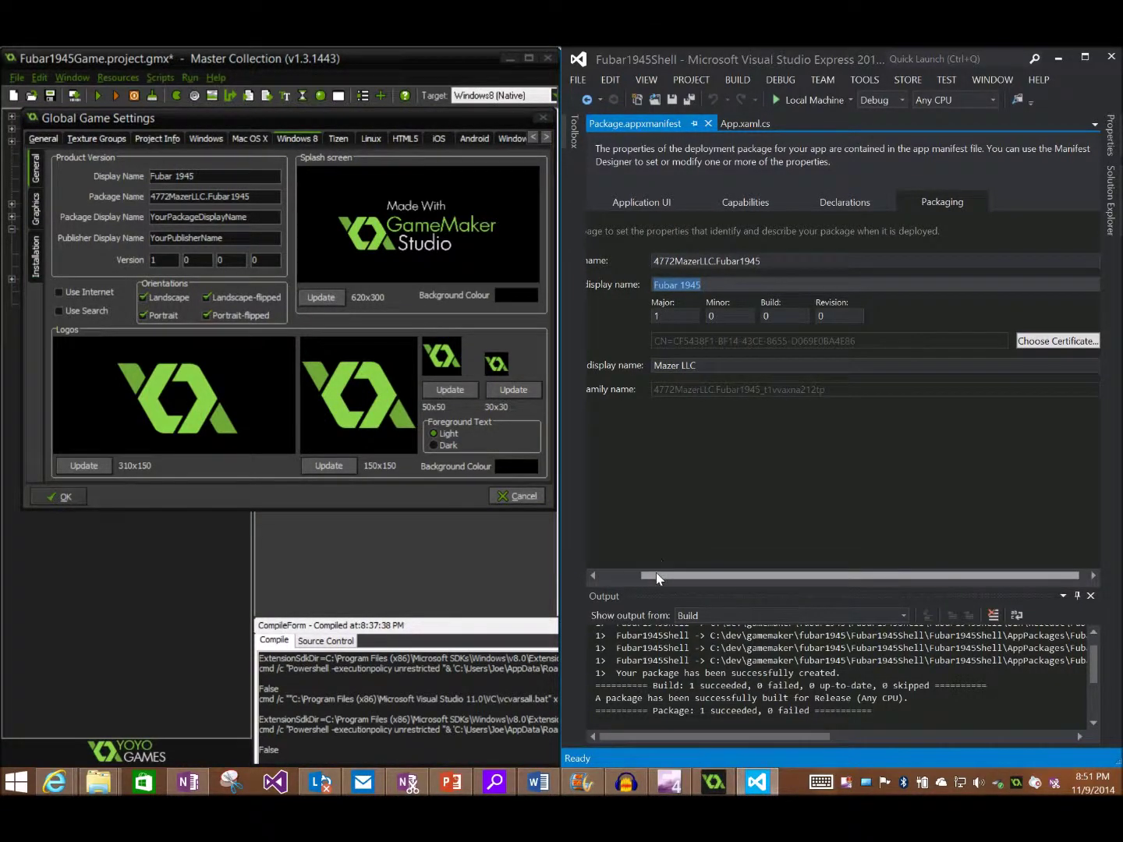
drag(656, 577, 565, 575)
drag(259, 218, 141, 217)
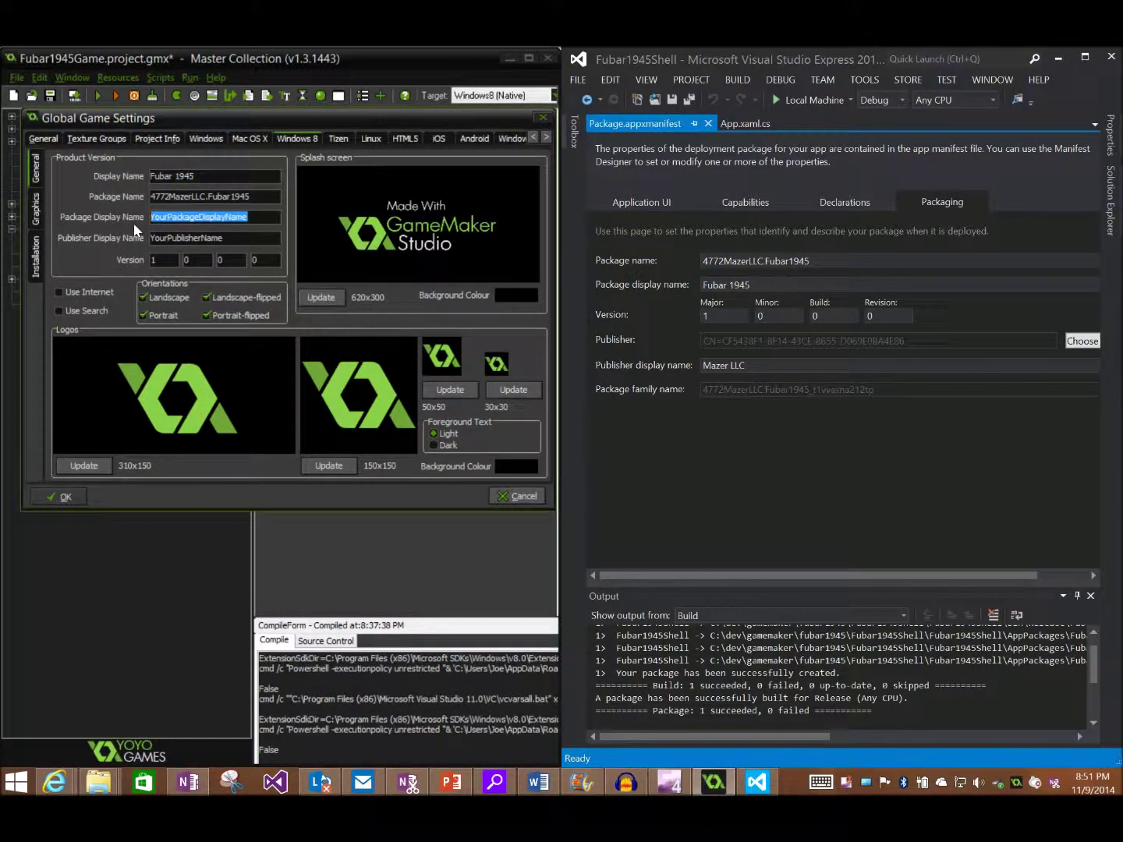
key(ctrl+v)
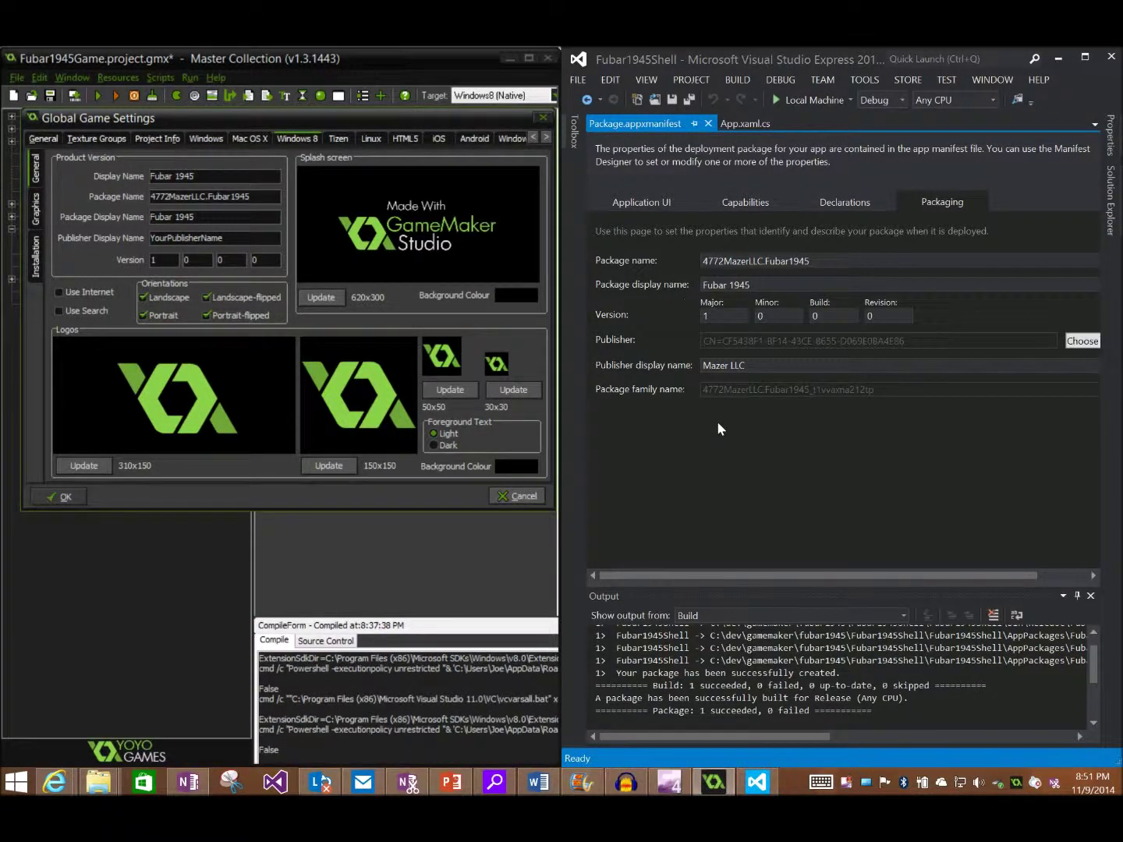
drag(746, 367, 680, 368)
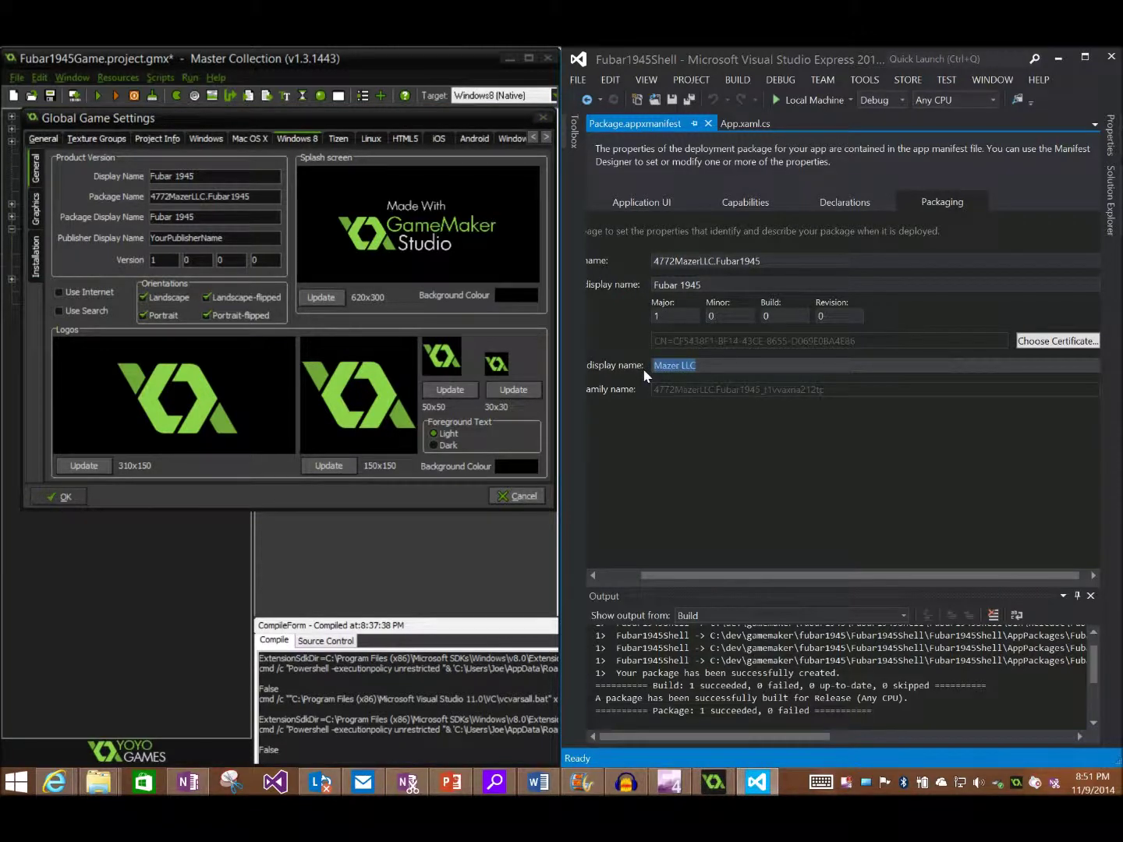
drag(693, 578, 574, 569)
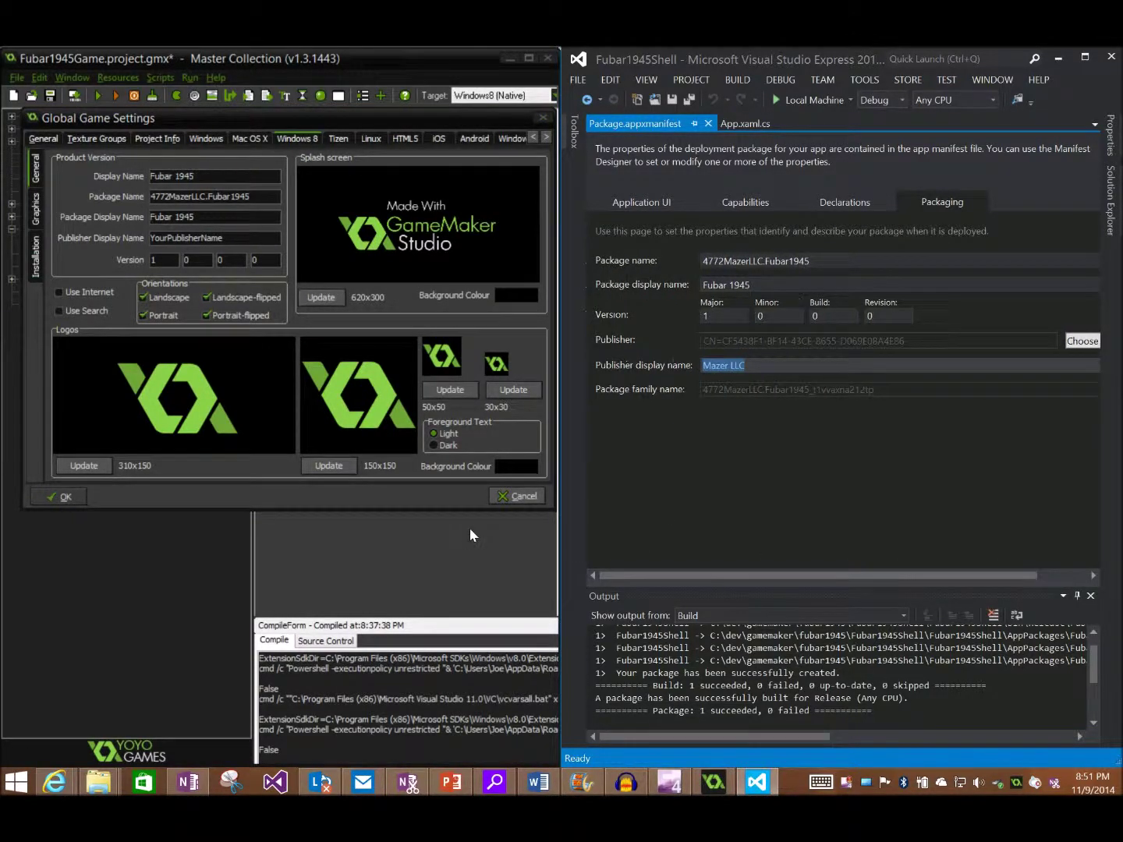
drag(233, 238, 132, 238)
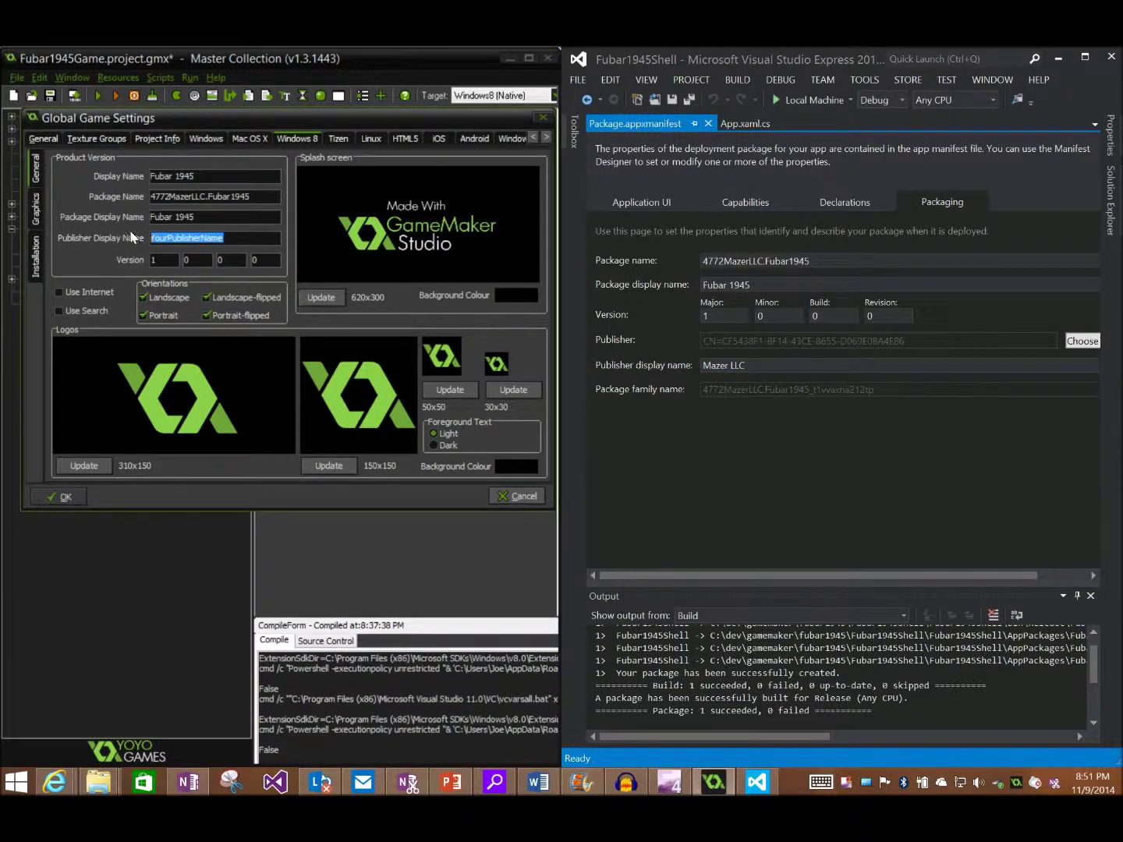
text(Mazer LLC)
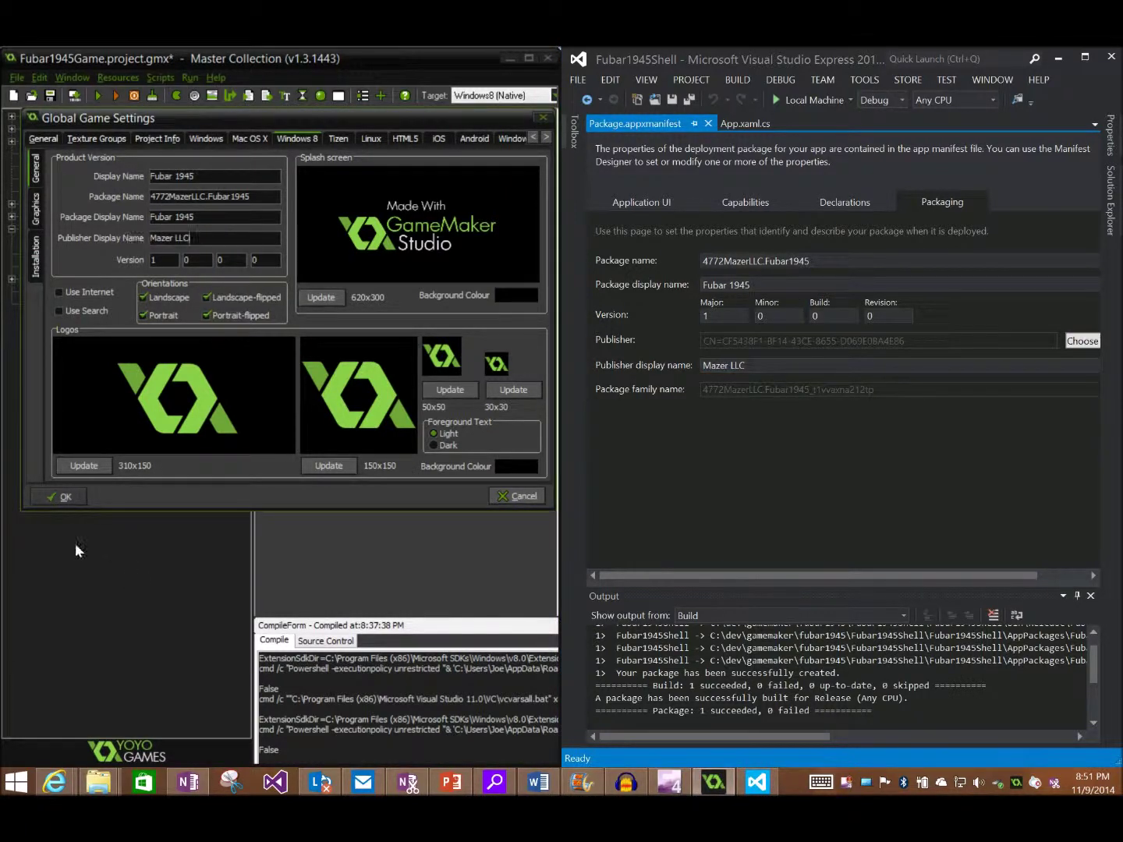
Confirm the Windows 8 settings with OK and maximize the Fubar1945Game project window
click(68, 502)
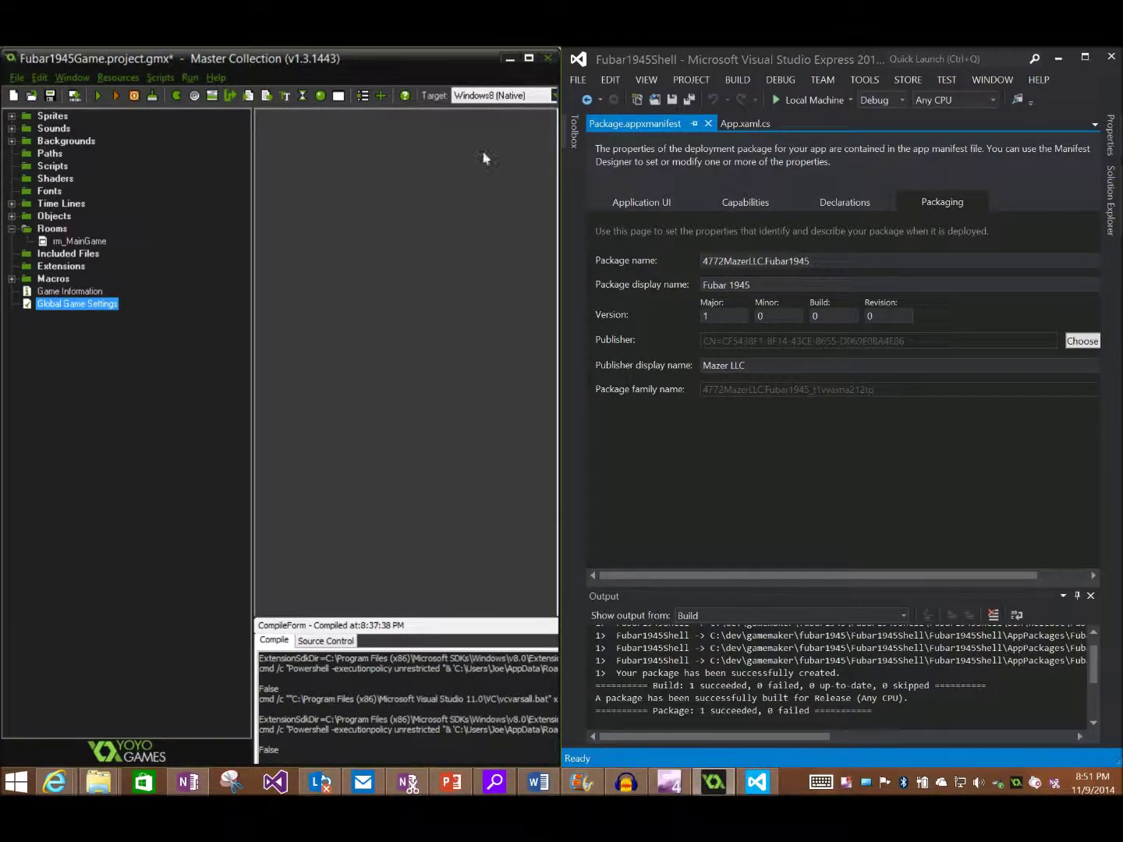
click(530, 58)
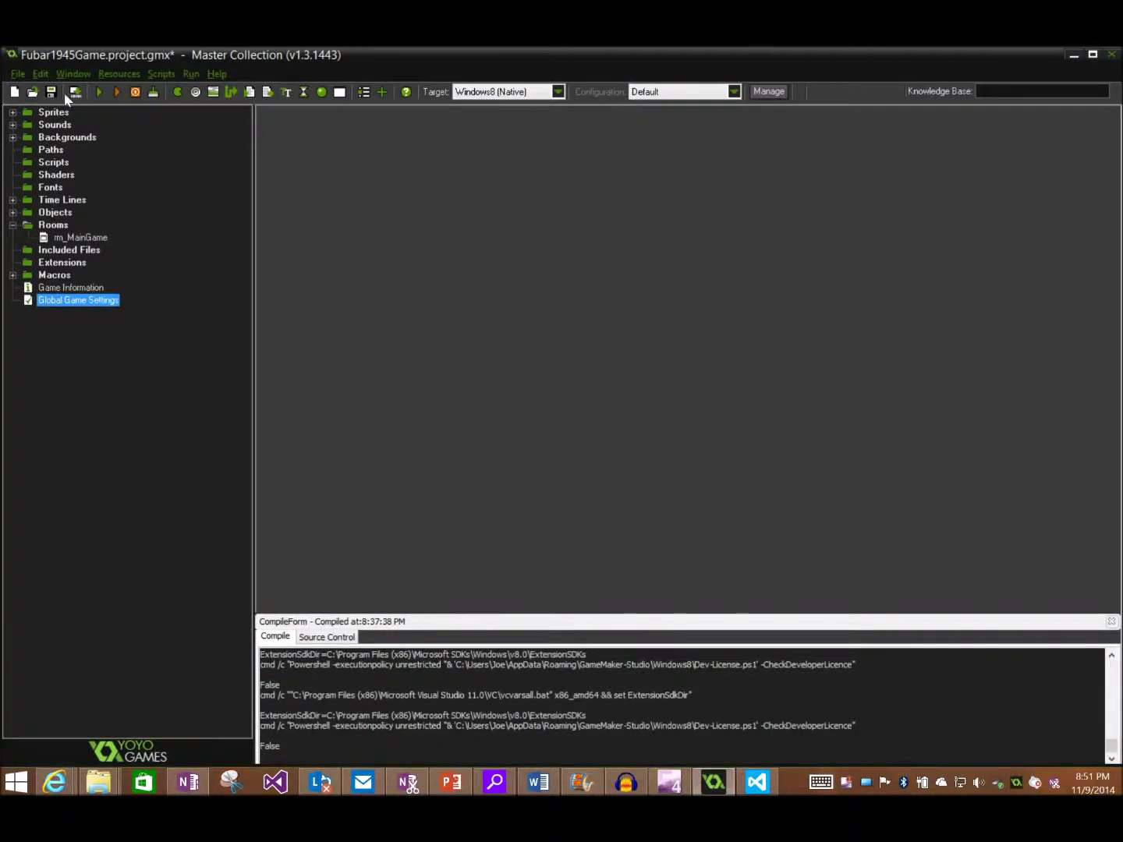
Create the application as a .appx package saved into a new 'builds' folder inside fubar1945
click(17, 75)
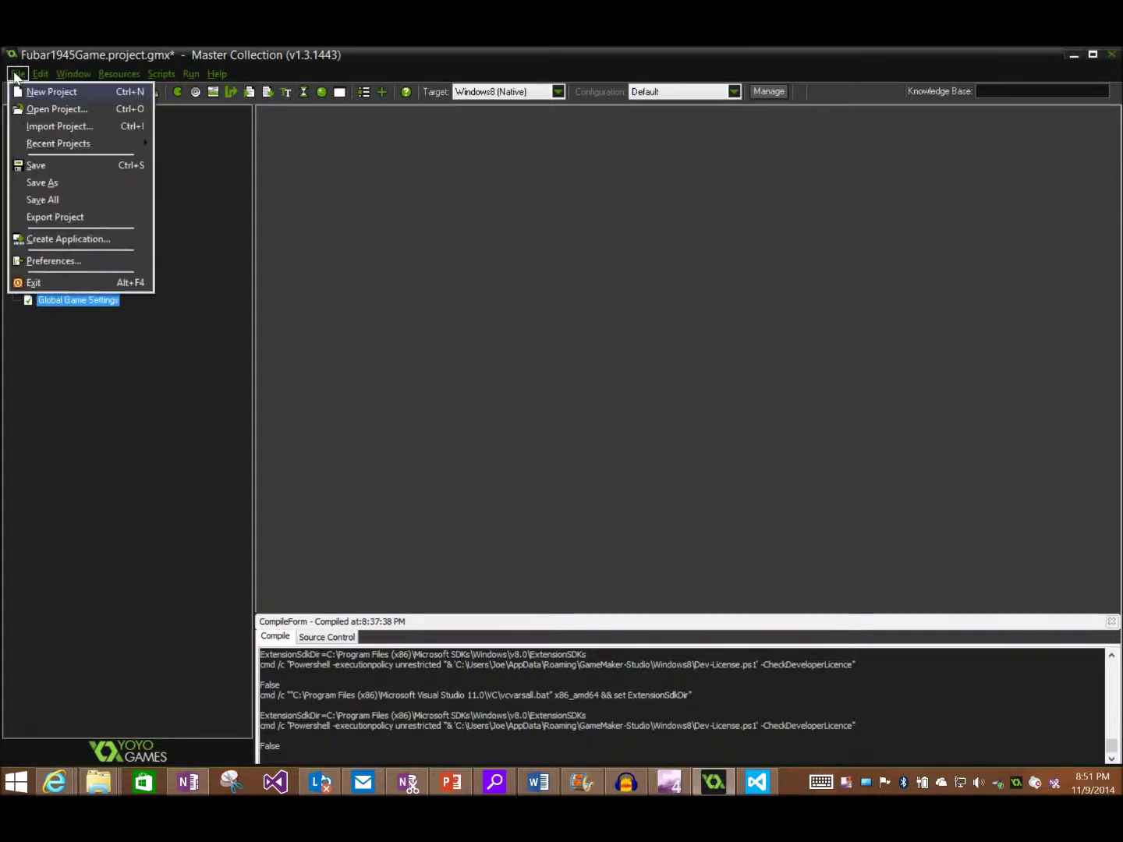
click(119, 243)
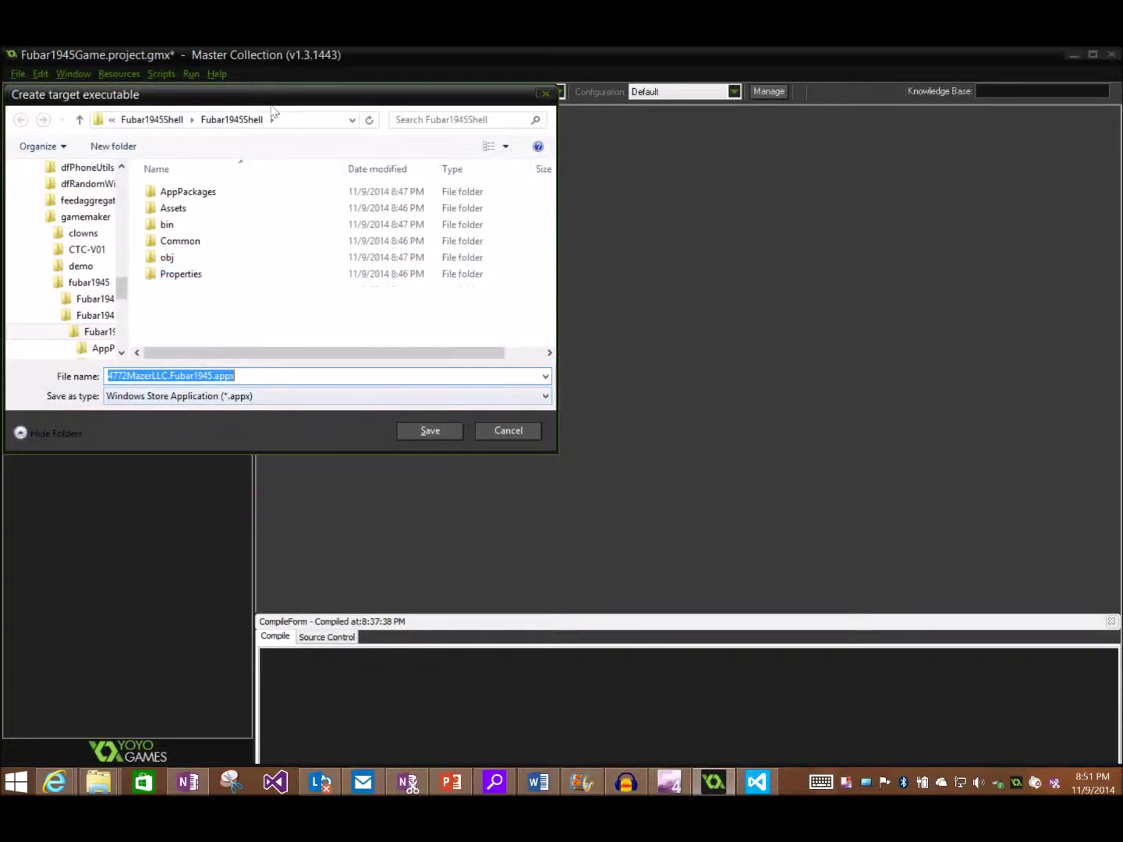
click(150, 122)
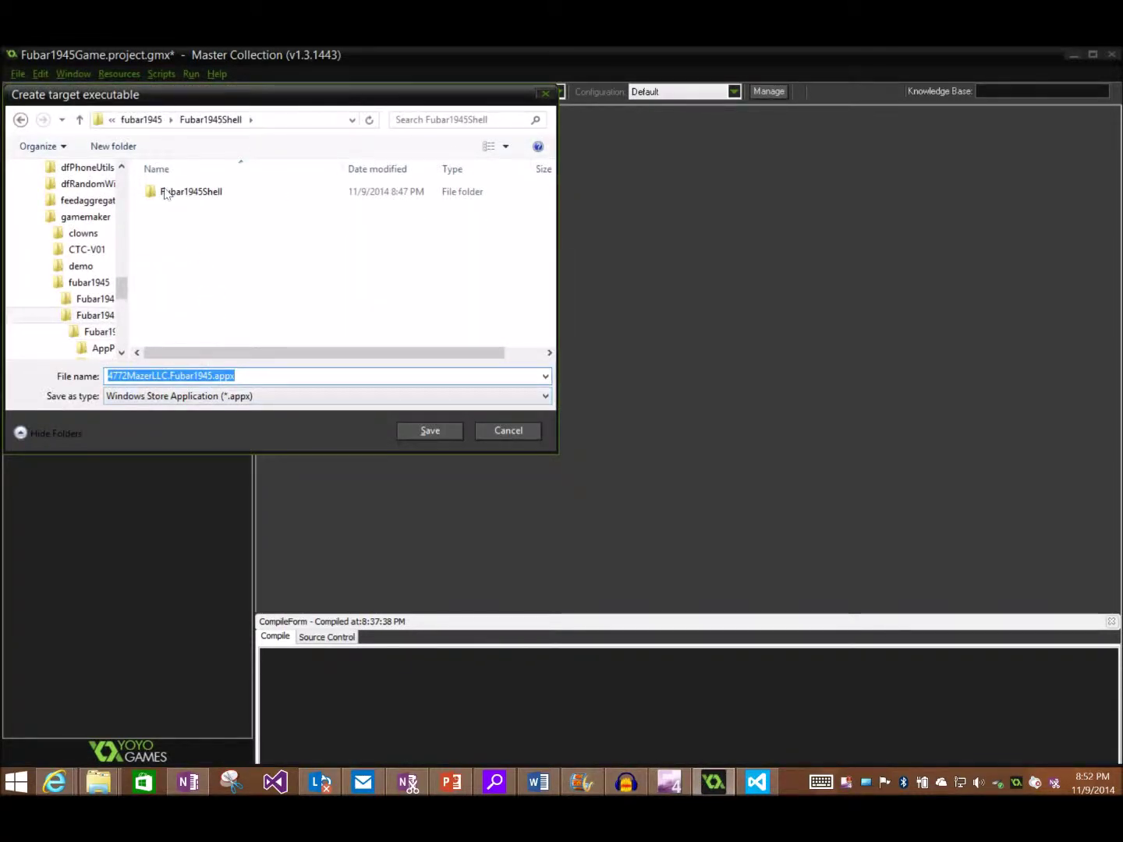
click(141, 119)
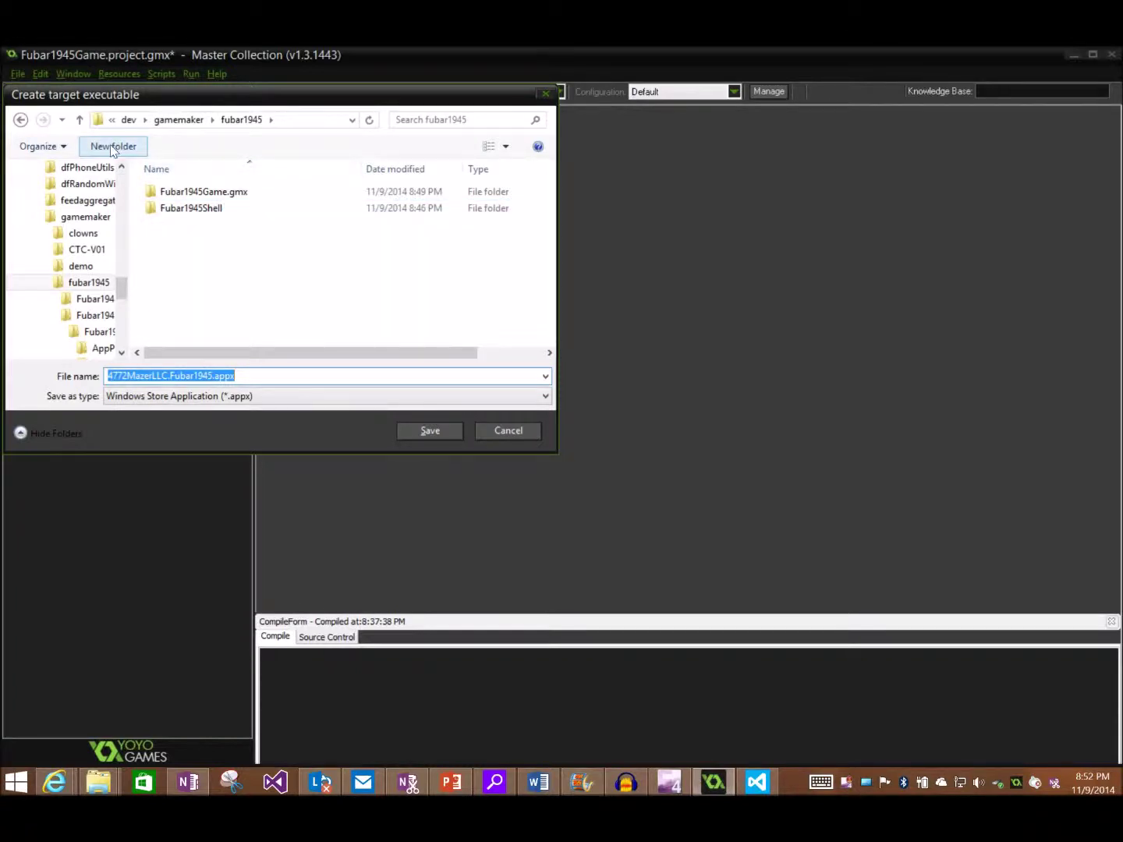
click(113, 146)
text(builds)
key(Return)
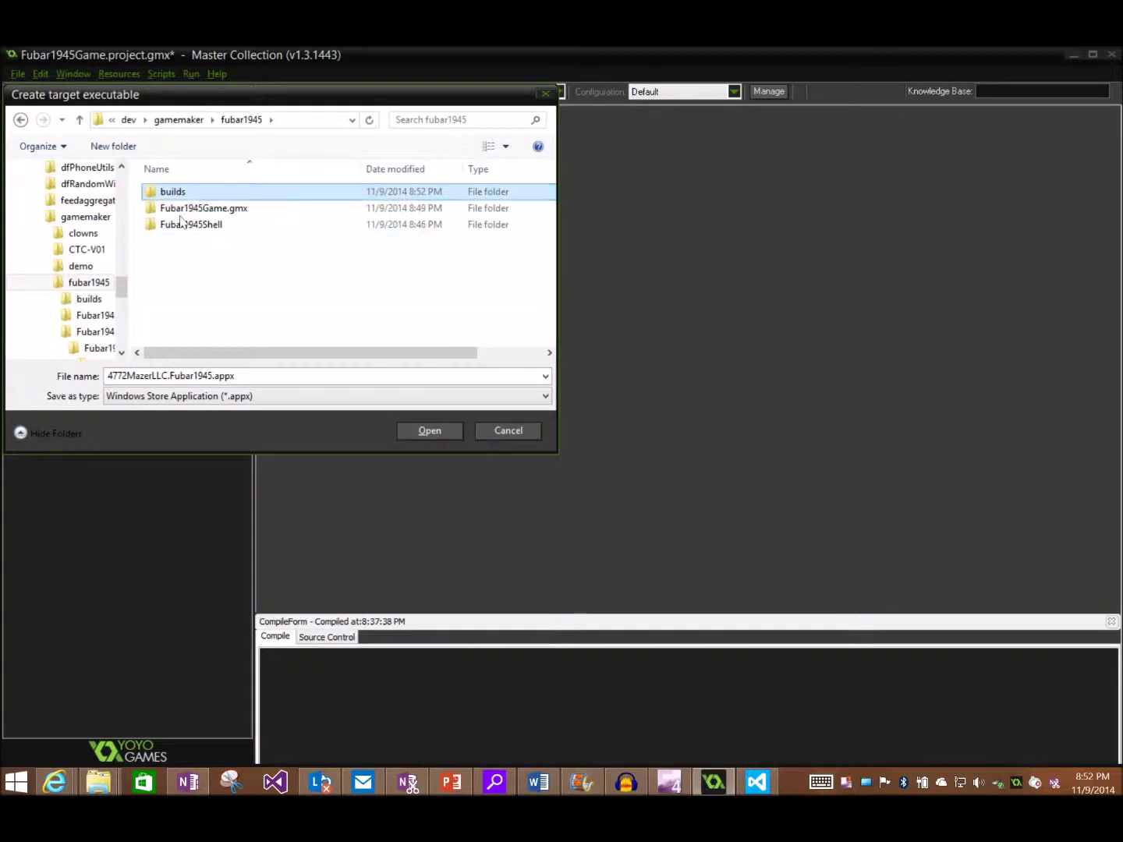
double_click(179, 192)
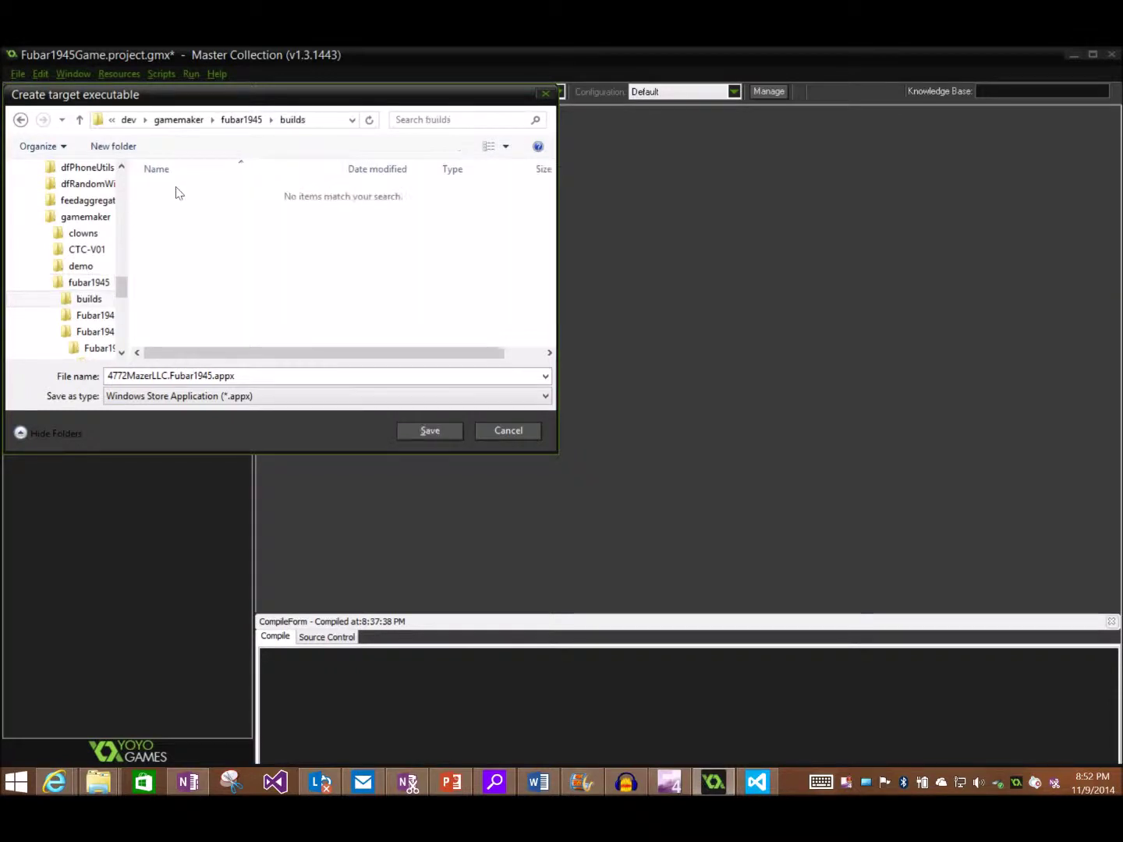
click(425, 430)
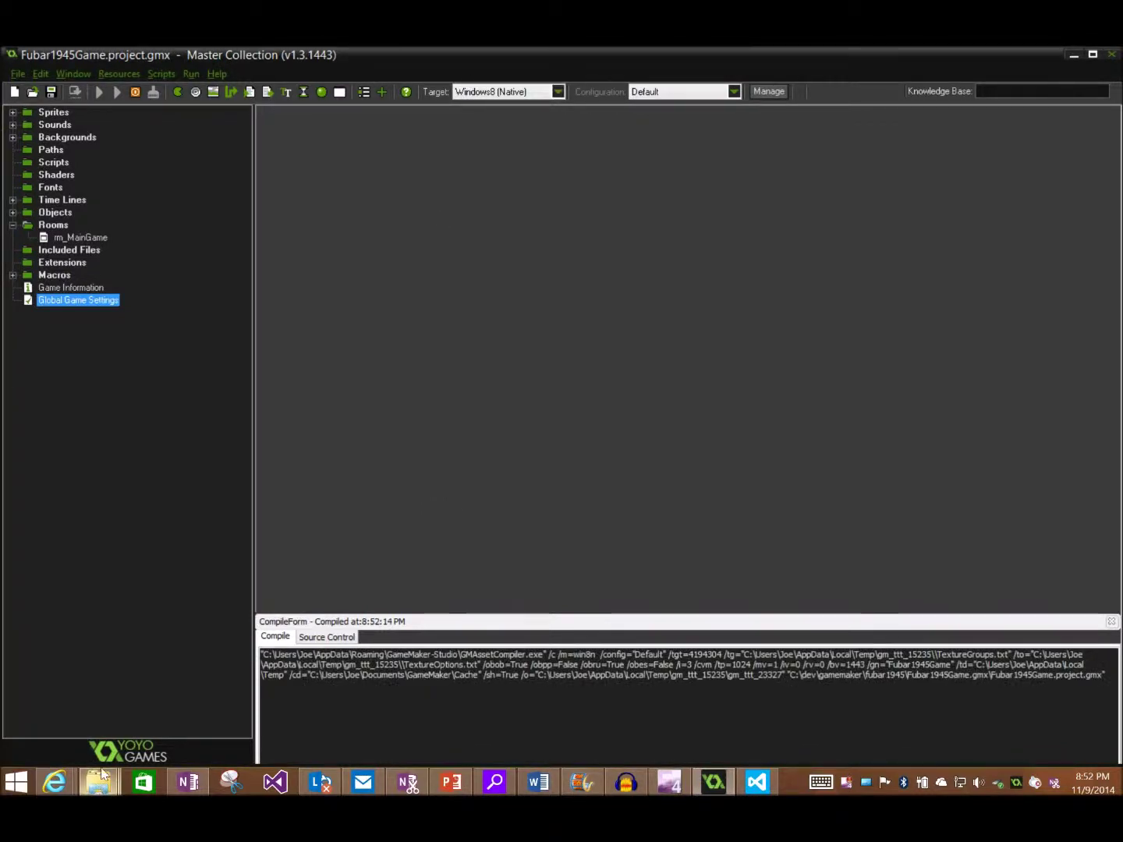
Search the Start screen for 'app' and launch the Windows App Cert Kit
key(super)
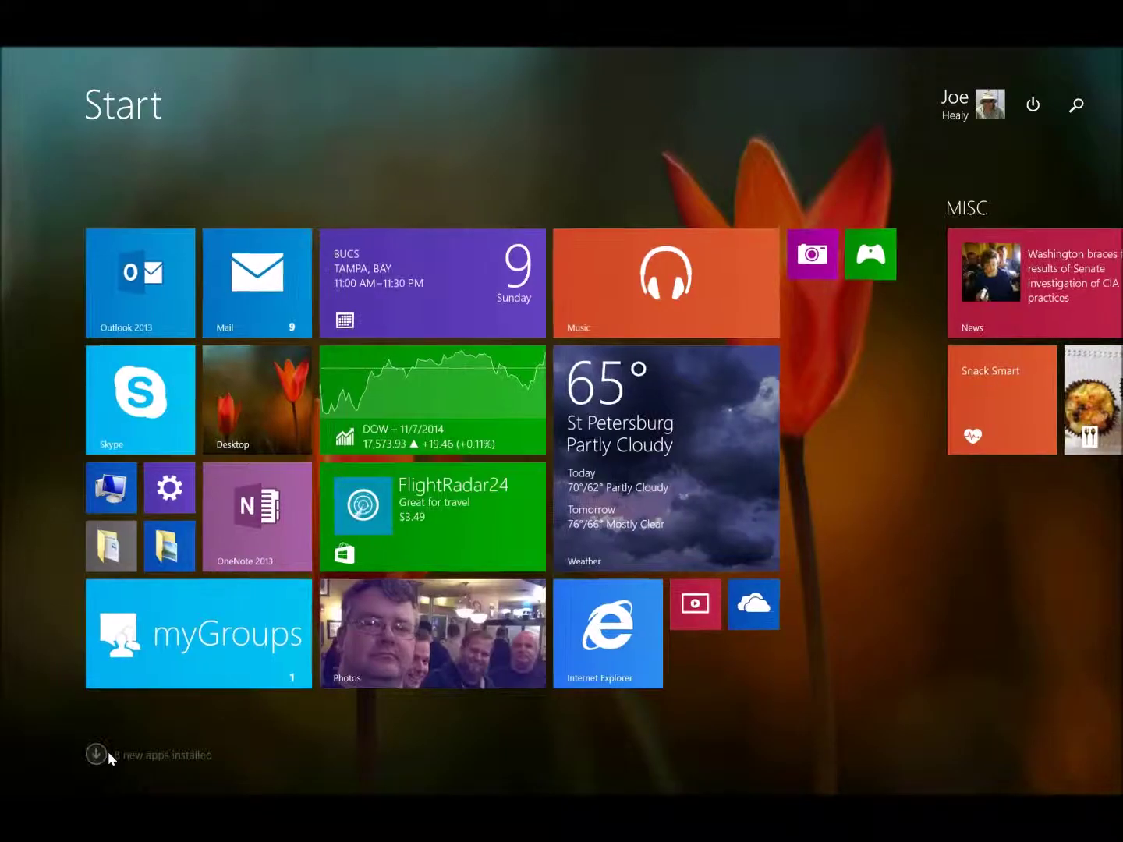
text(wac)
key(BackSpace)
key(BackSpace)
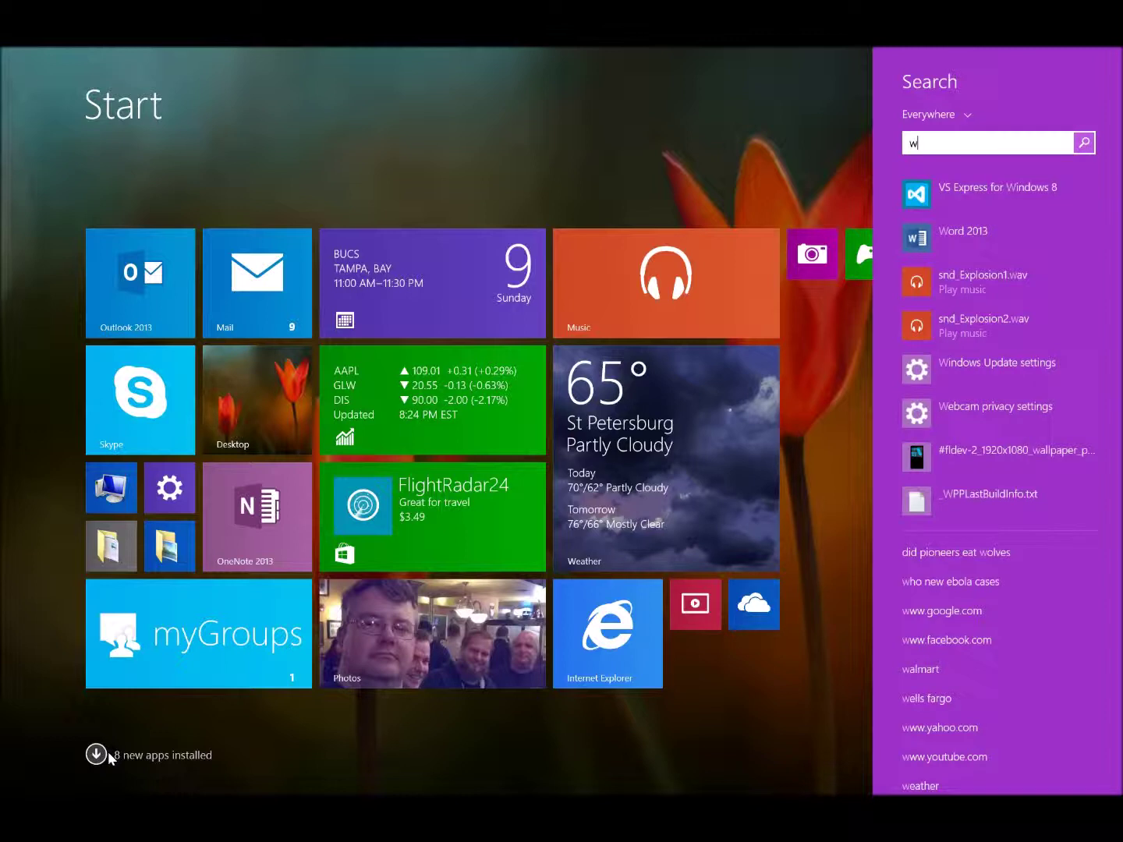
key(BackSpace)
text(app Cert Kit)
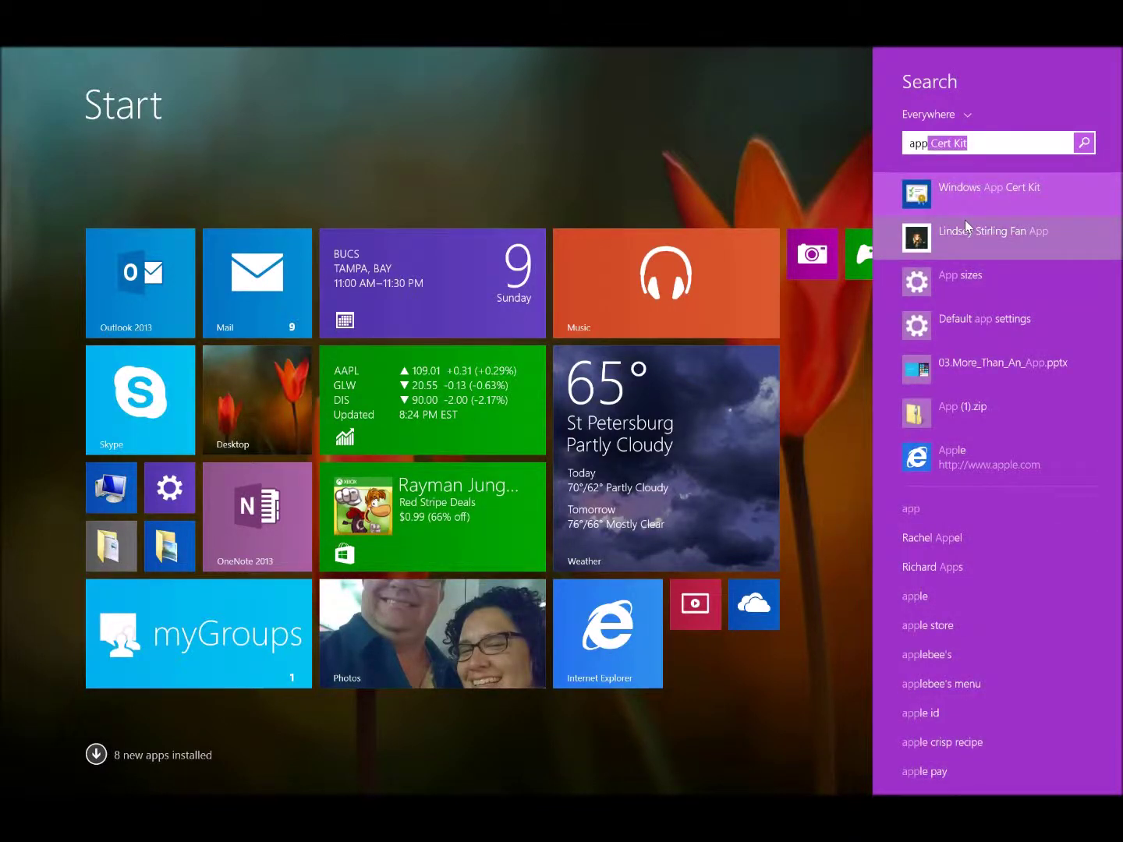
click(968, 201)
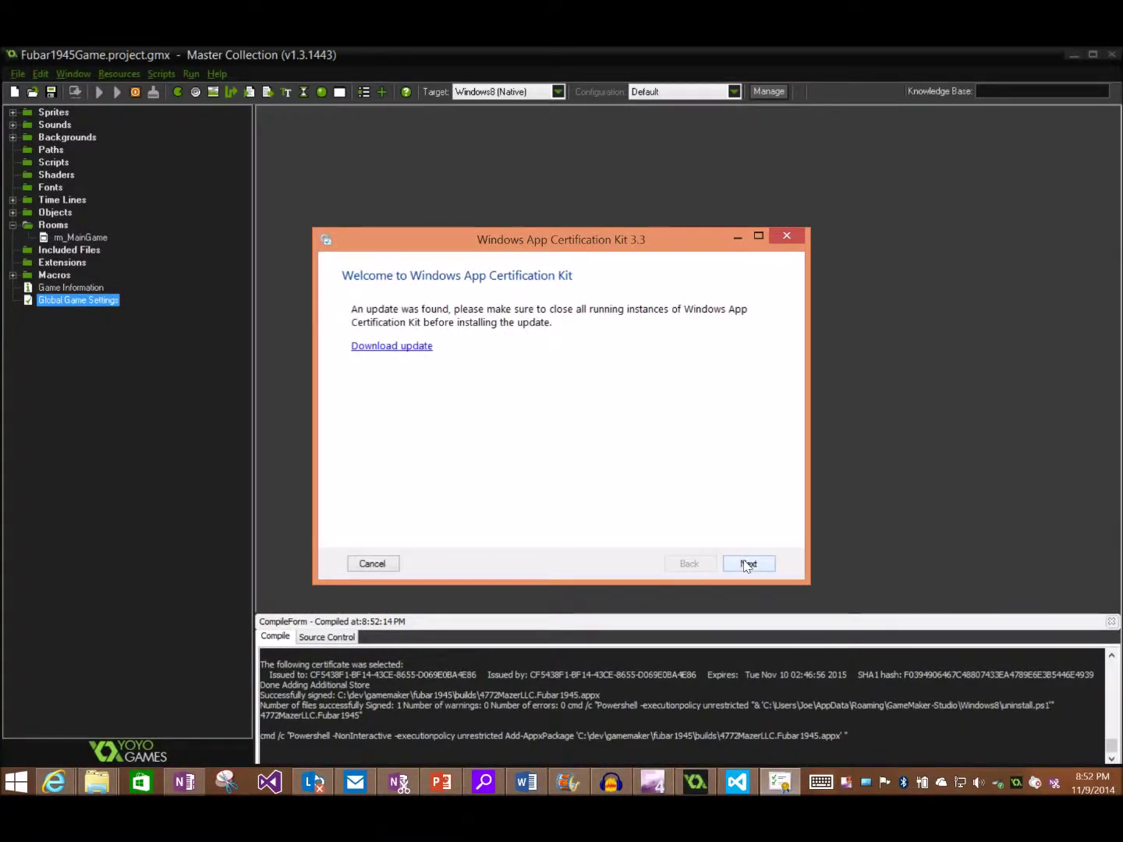
Skip the update notice, choose Validate Windows Store App, then leave the running game for Start
click(746, 564)
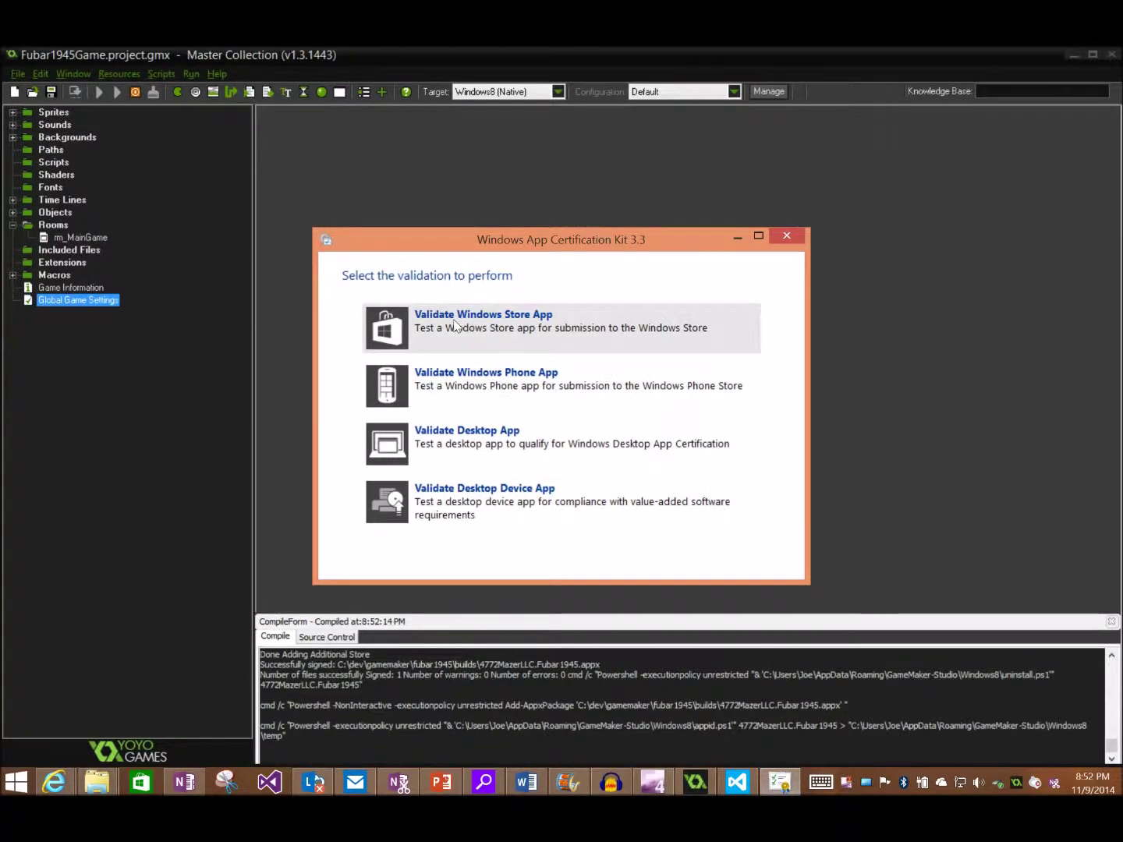
click(482, 336)
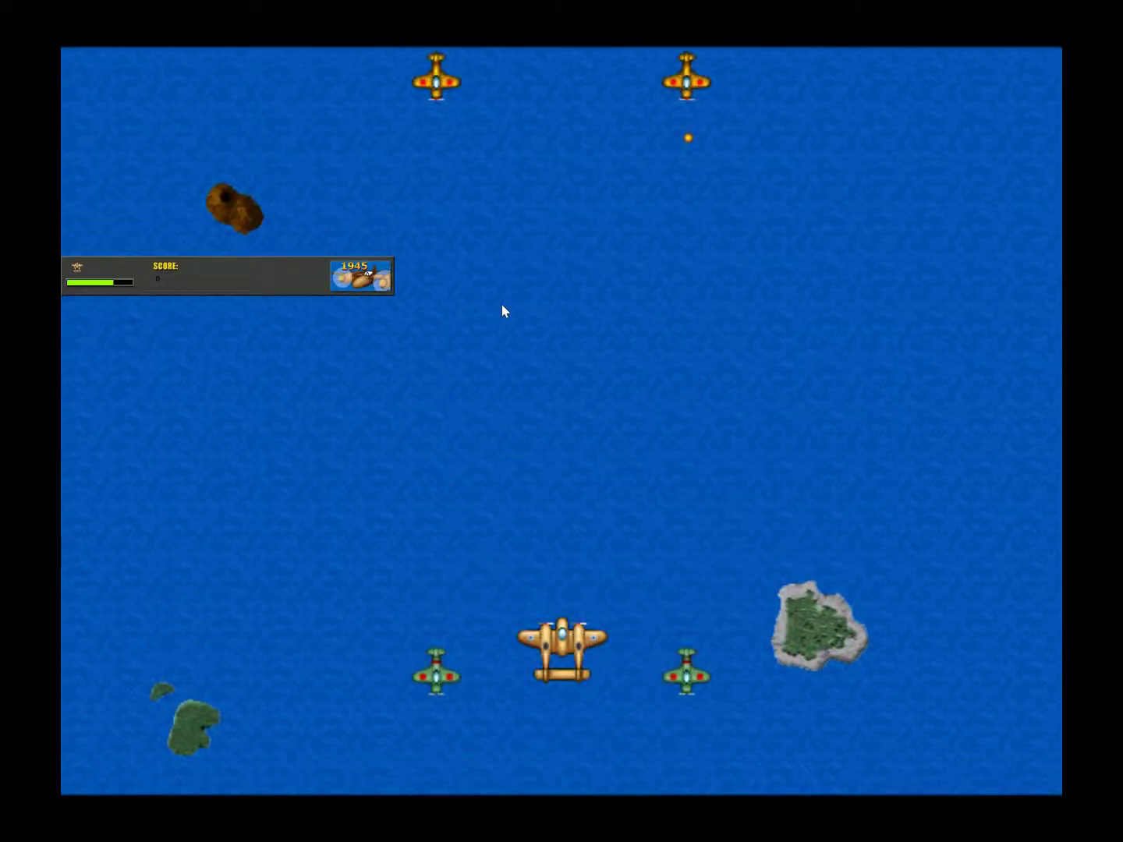
key(super)
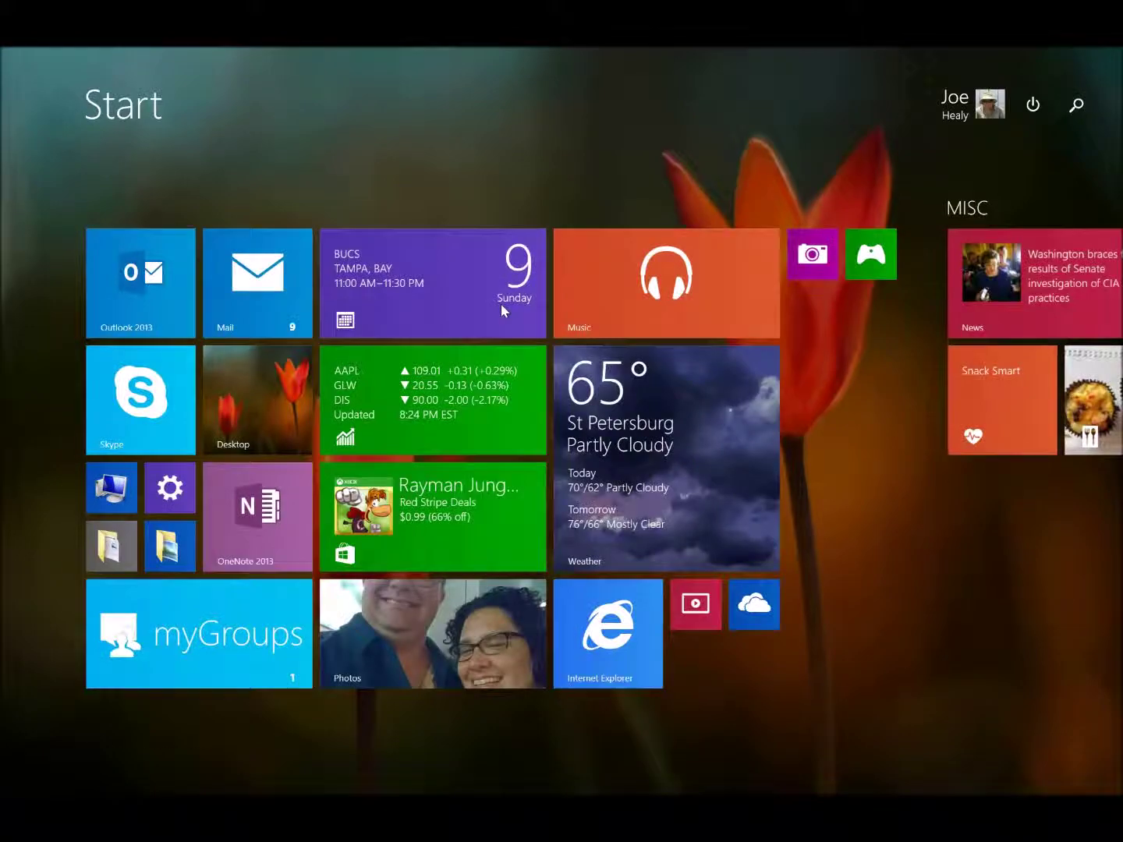
Return to the desktop, move the Certification Kit dialog aside, and cancel it
click(300, 368)
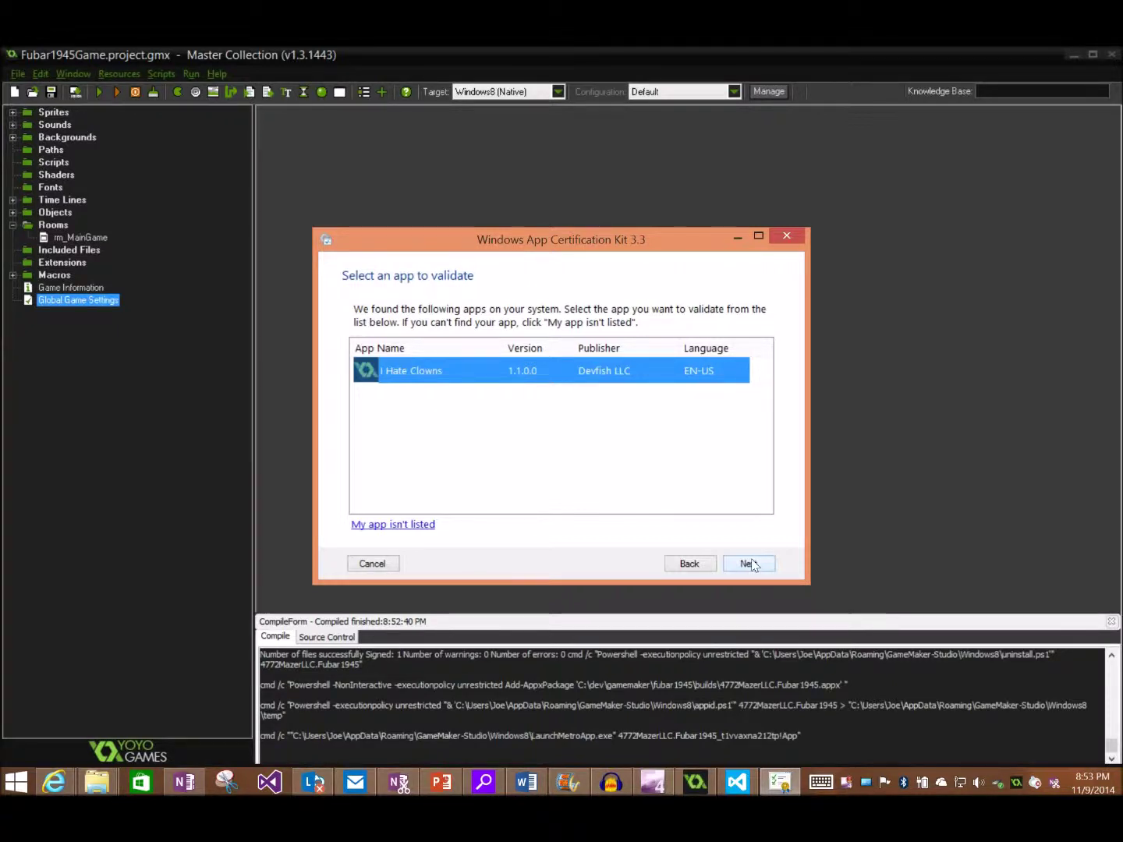
drag(466, 240, 460, 192)
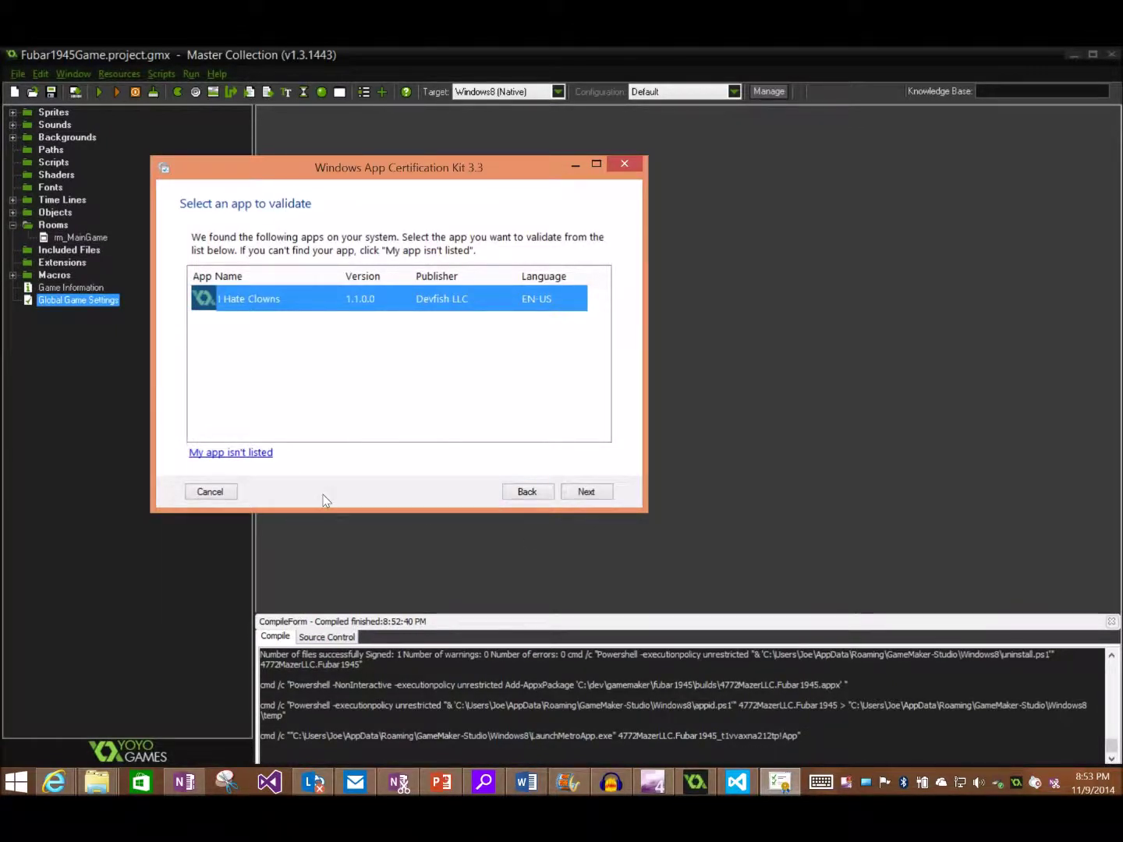
click(209, 491)
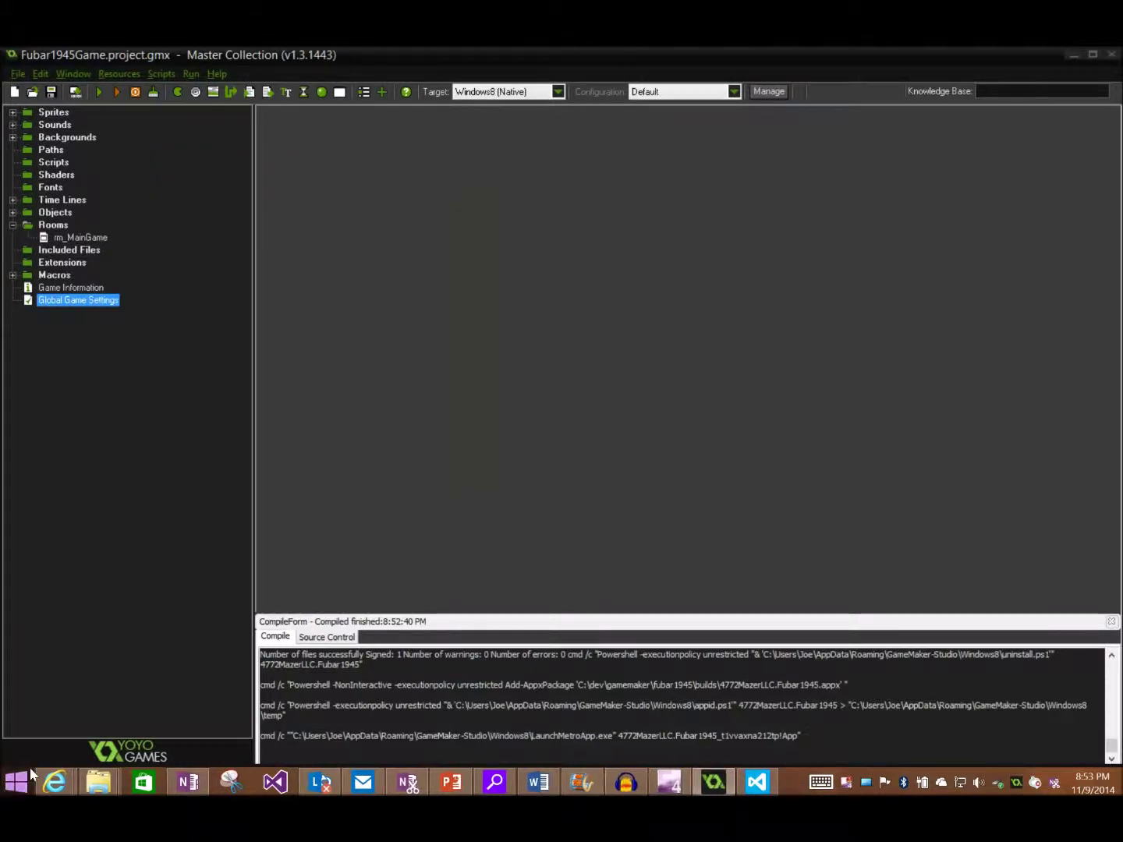
mouse_move(98, 782)
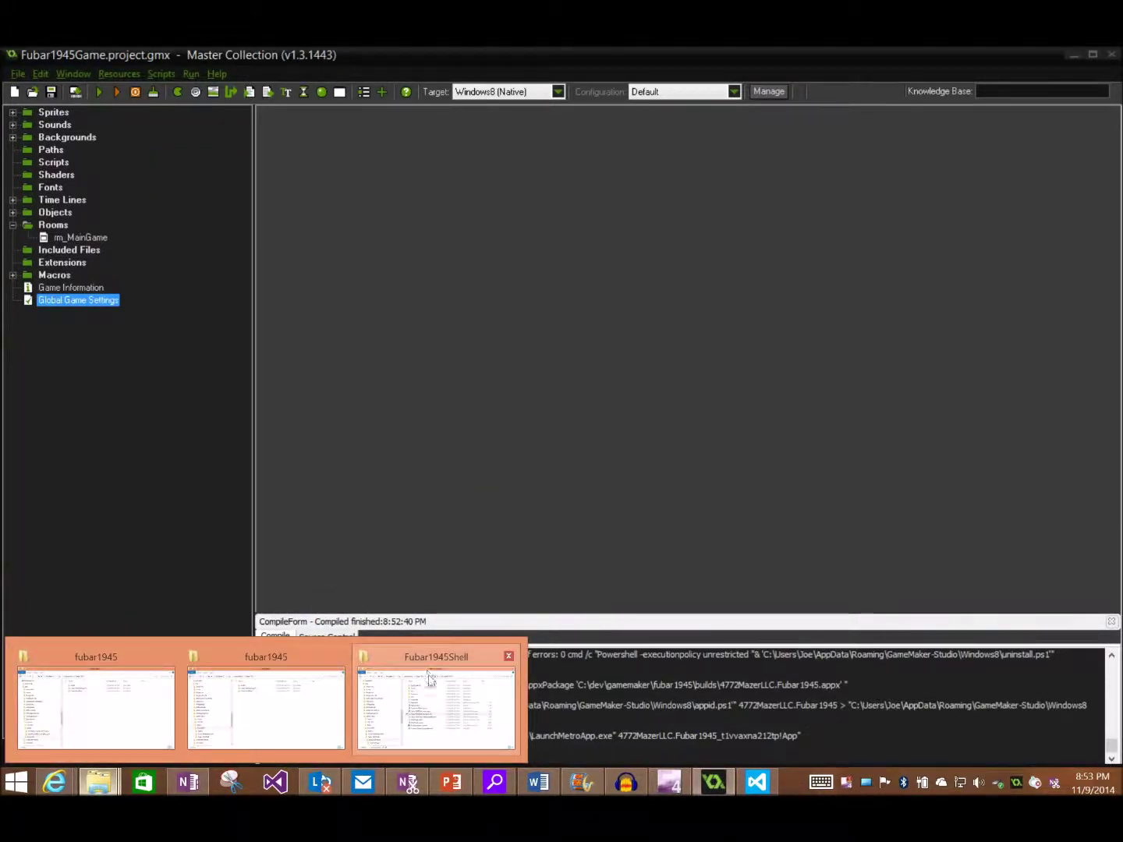
click(425, 695)
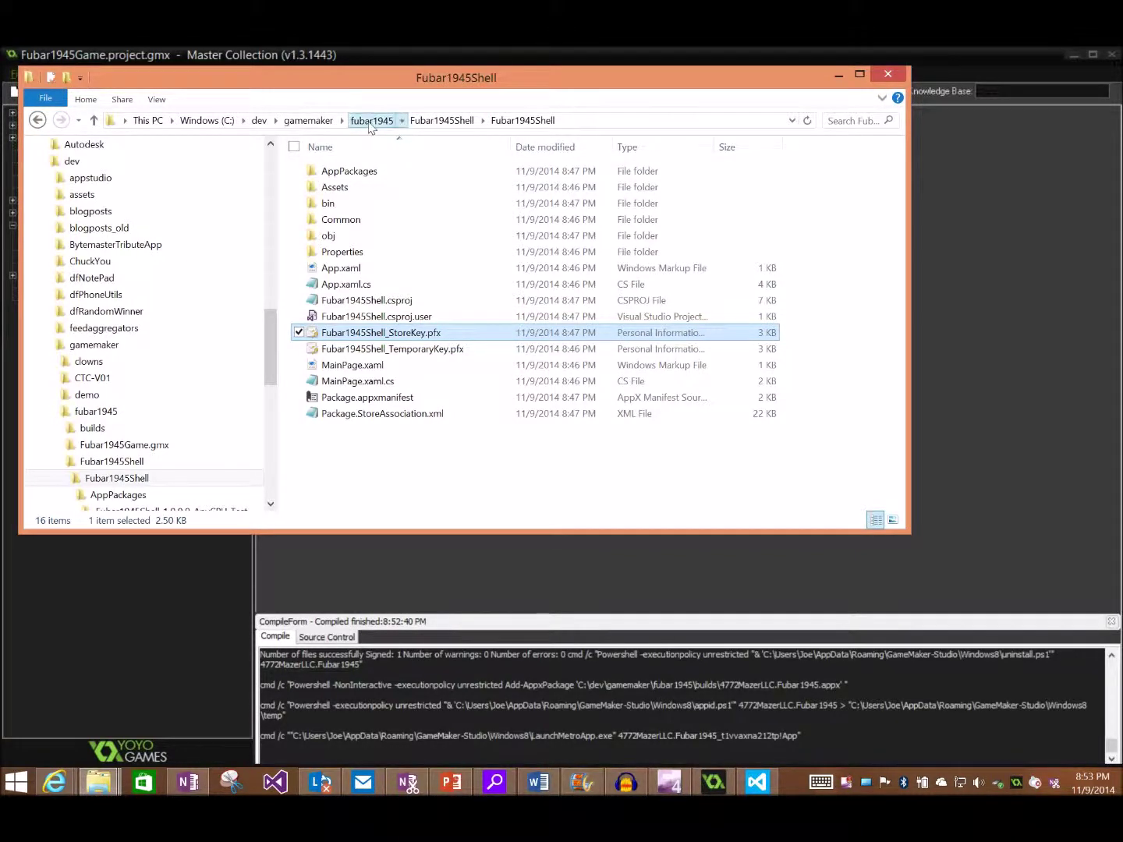
click(371, 120)
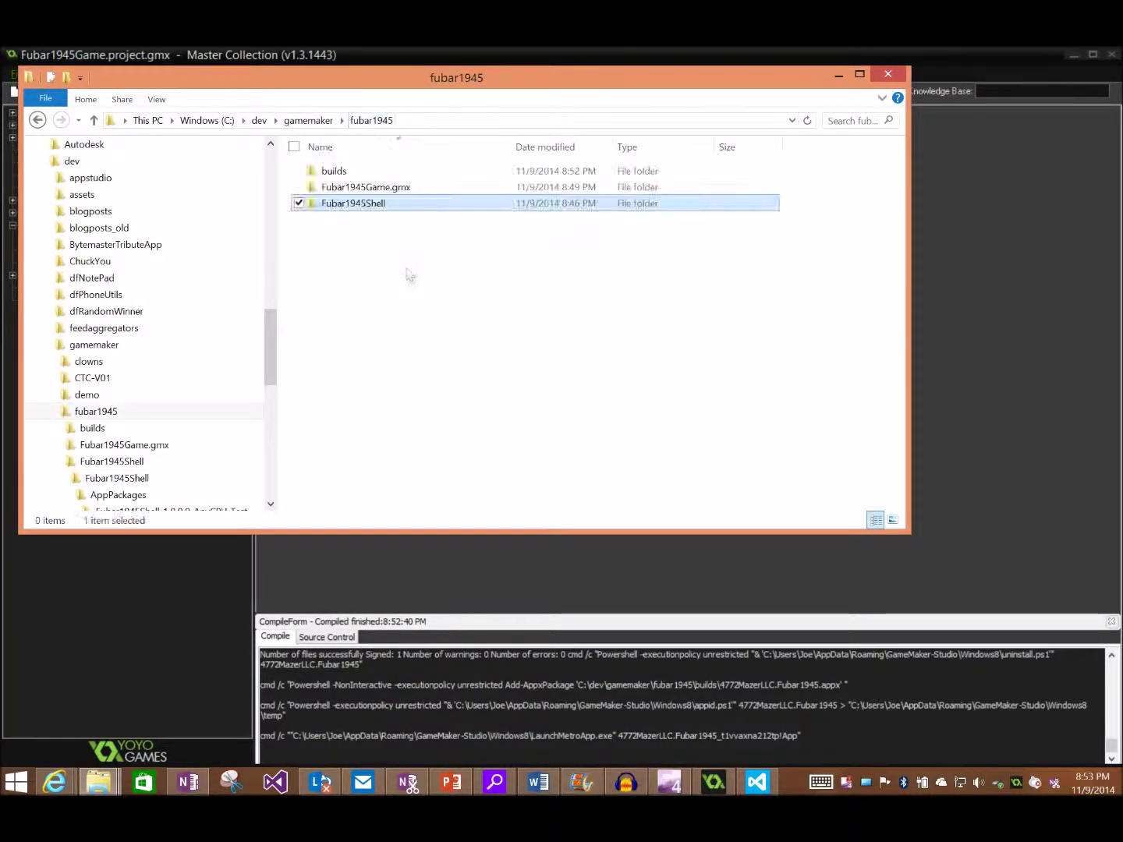
double_click(333, 171)
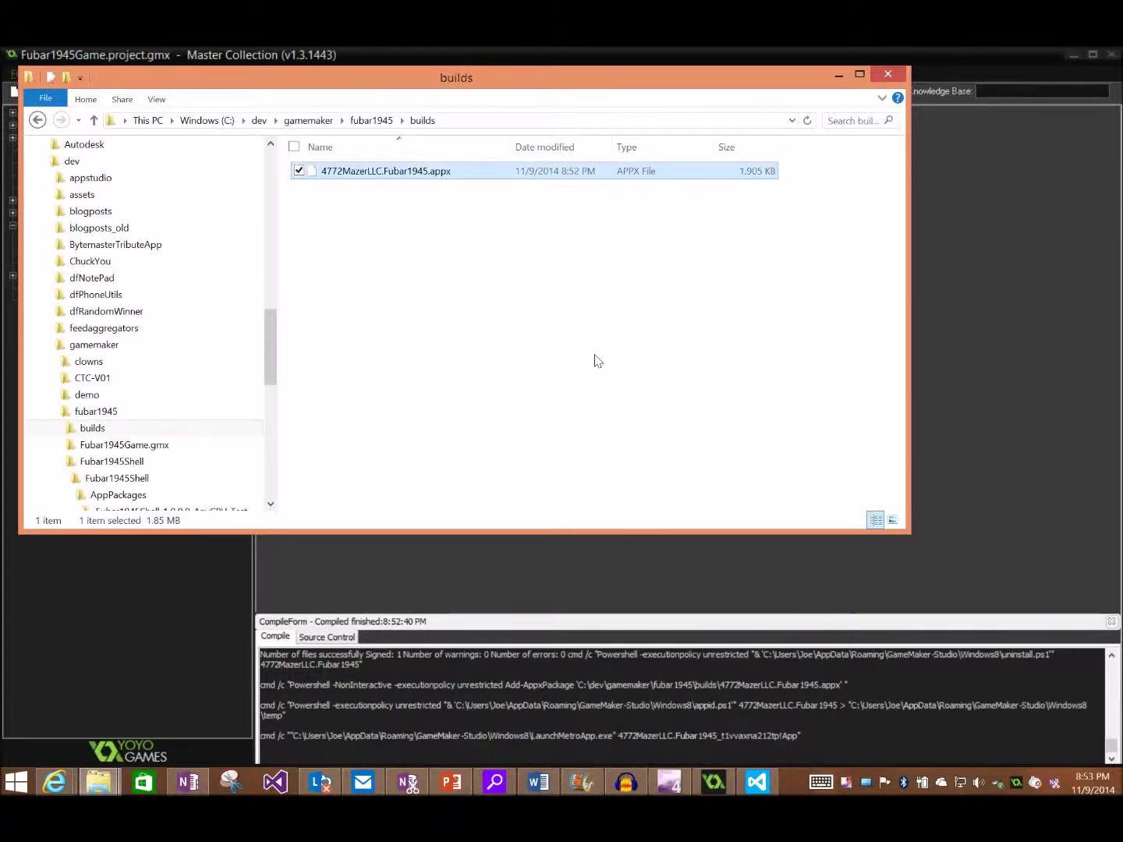
click(1012, 375)
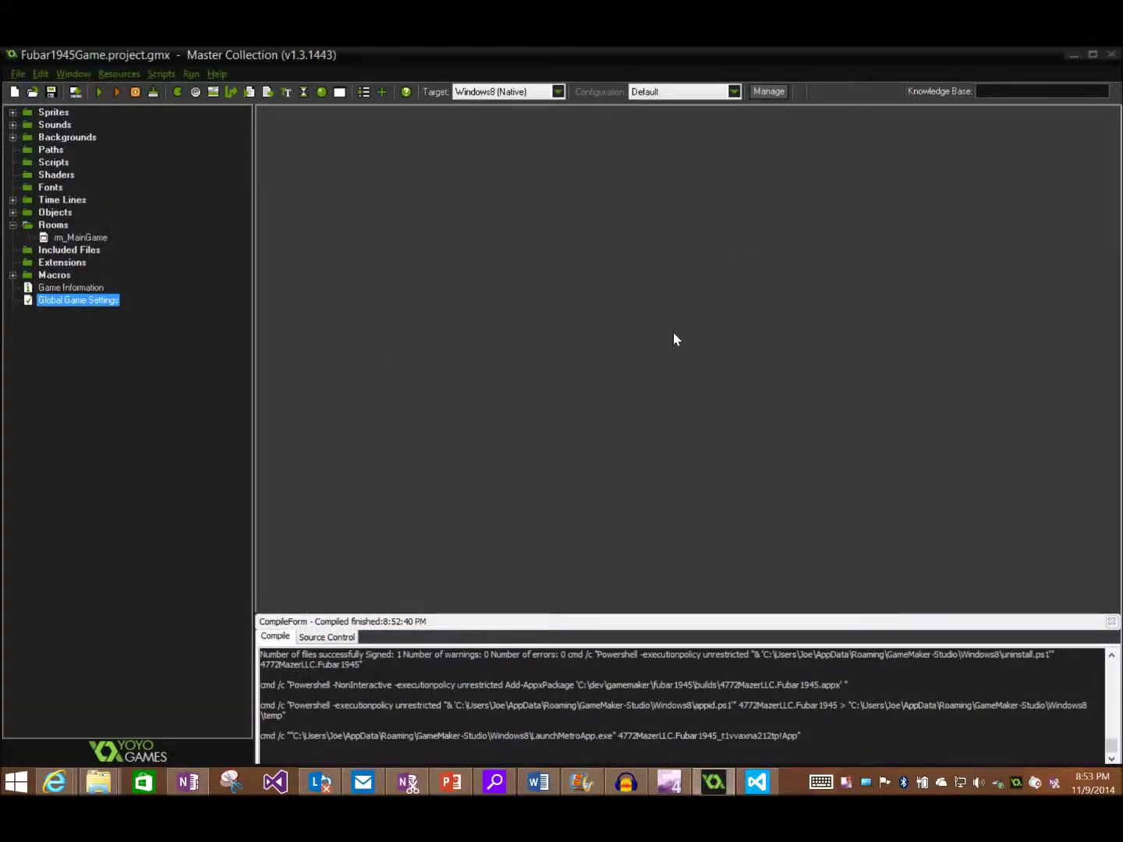